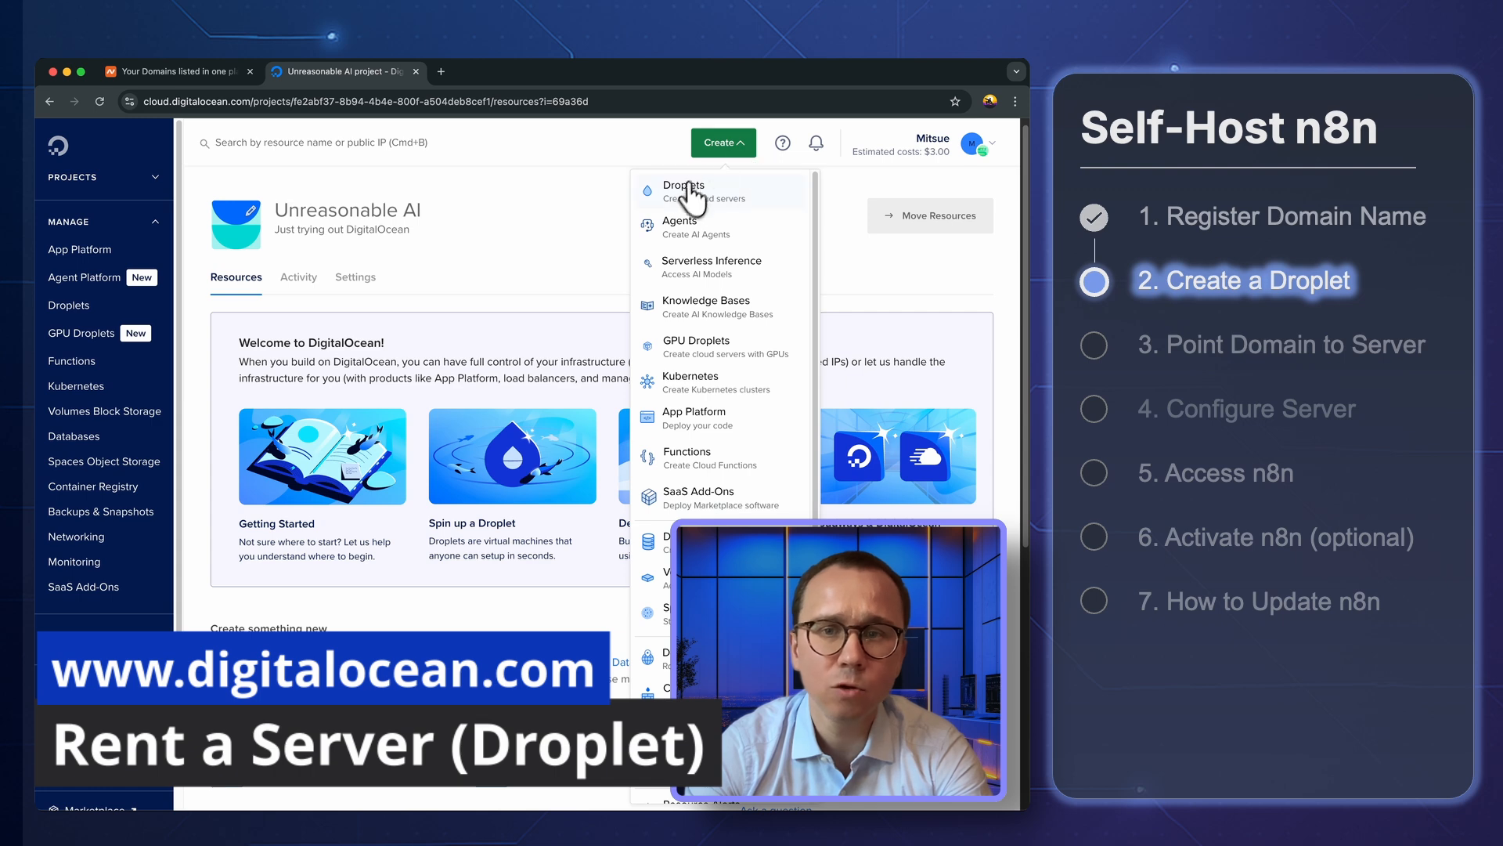
Start creating a new Droplet and choose Frankfurt as its region
left_click(684, 192)
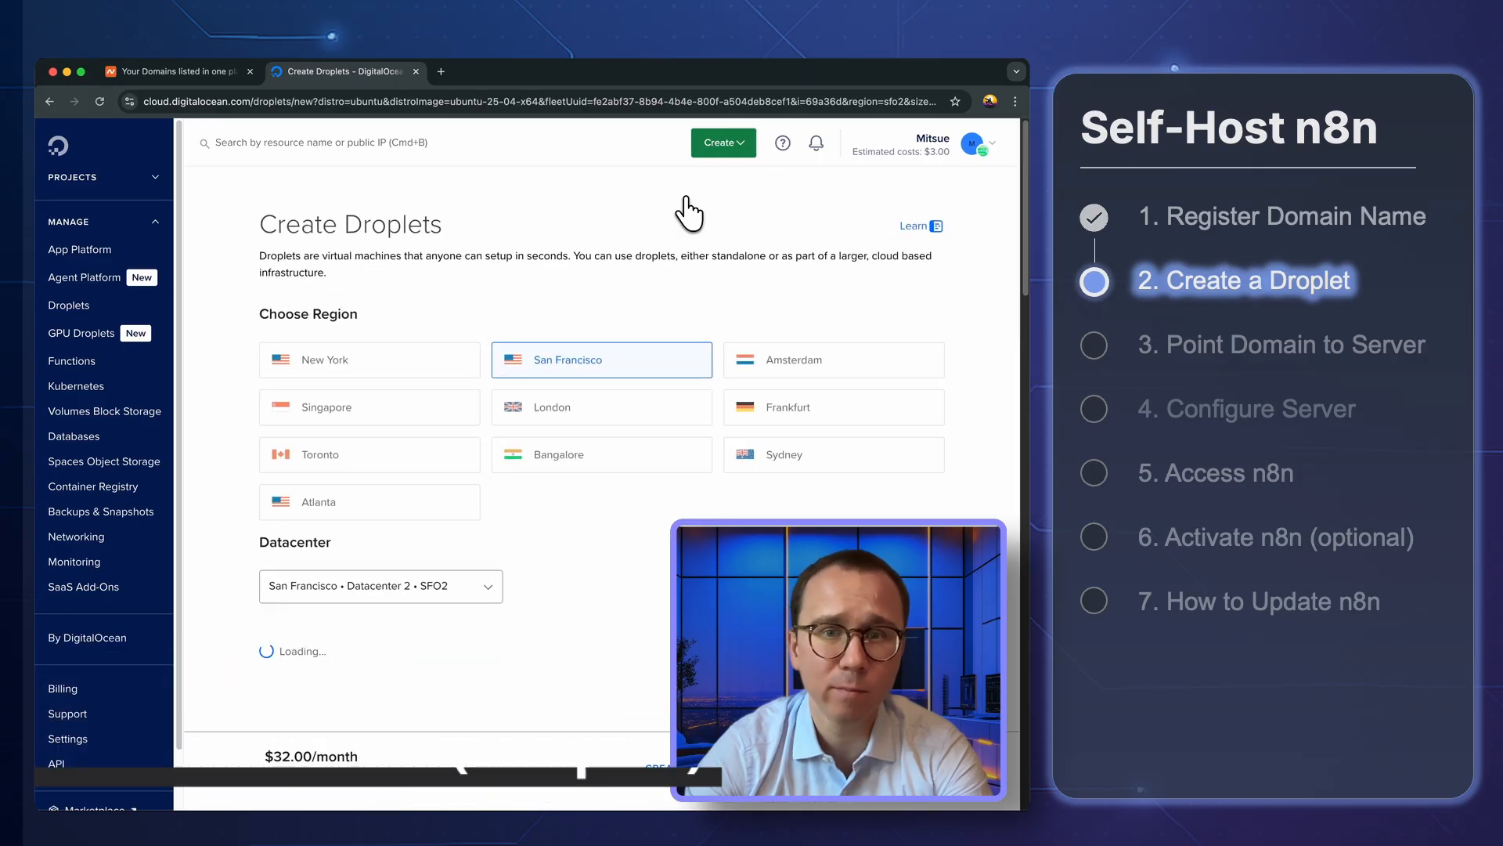
left_click(766, 406)
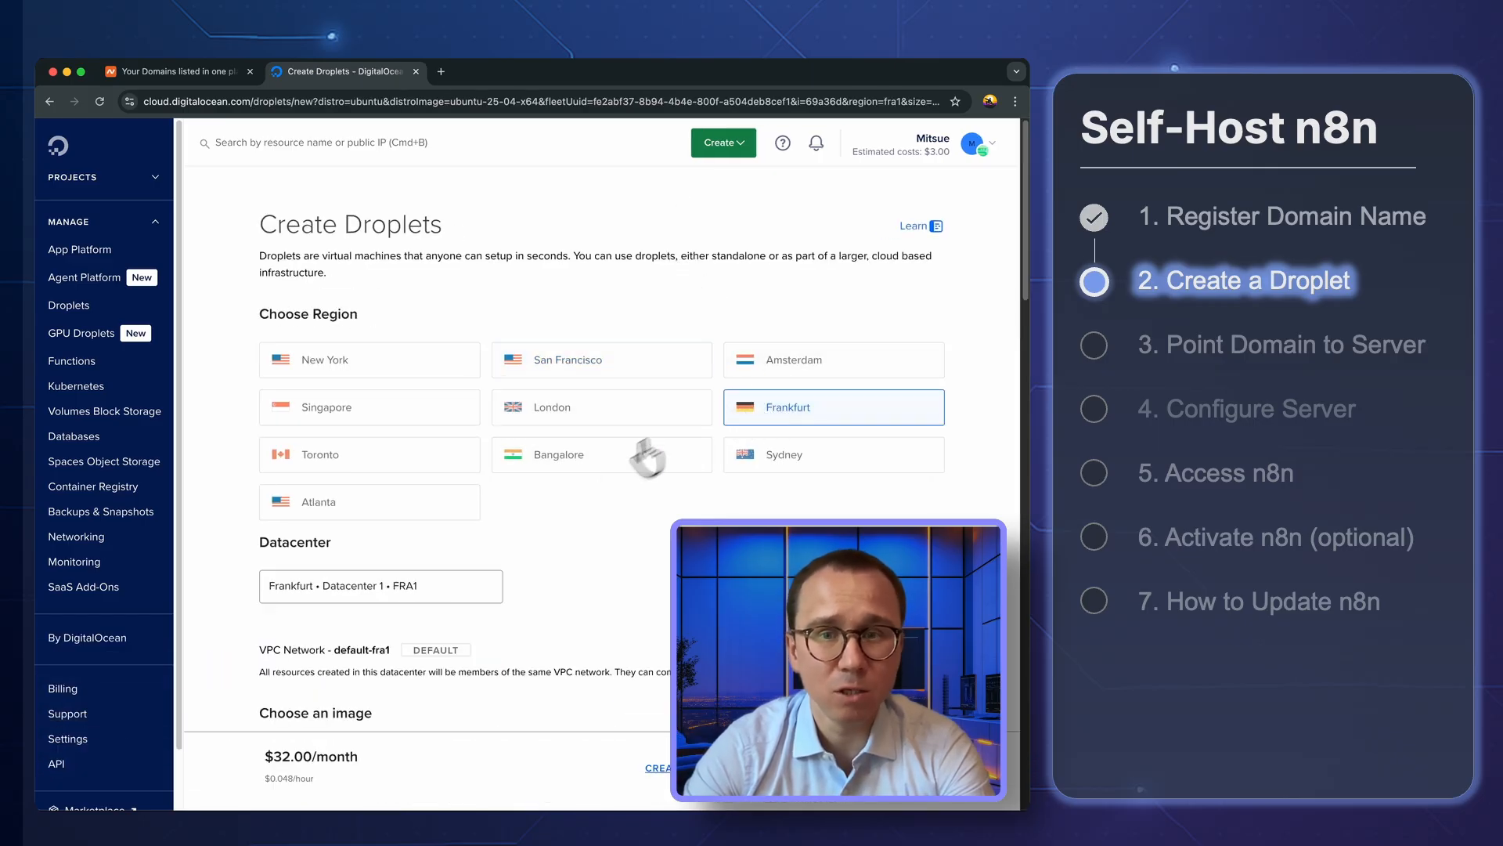
Review the details of the Marketplace app n8n 1.110.1 on Ubuntu 24.04 and select it as the Droplet image
scroll(577, 493, "down", 5)
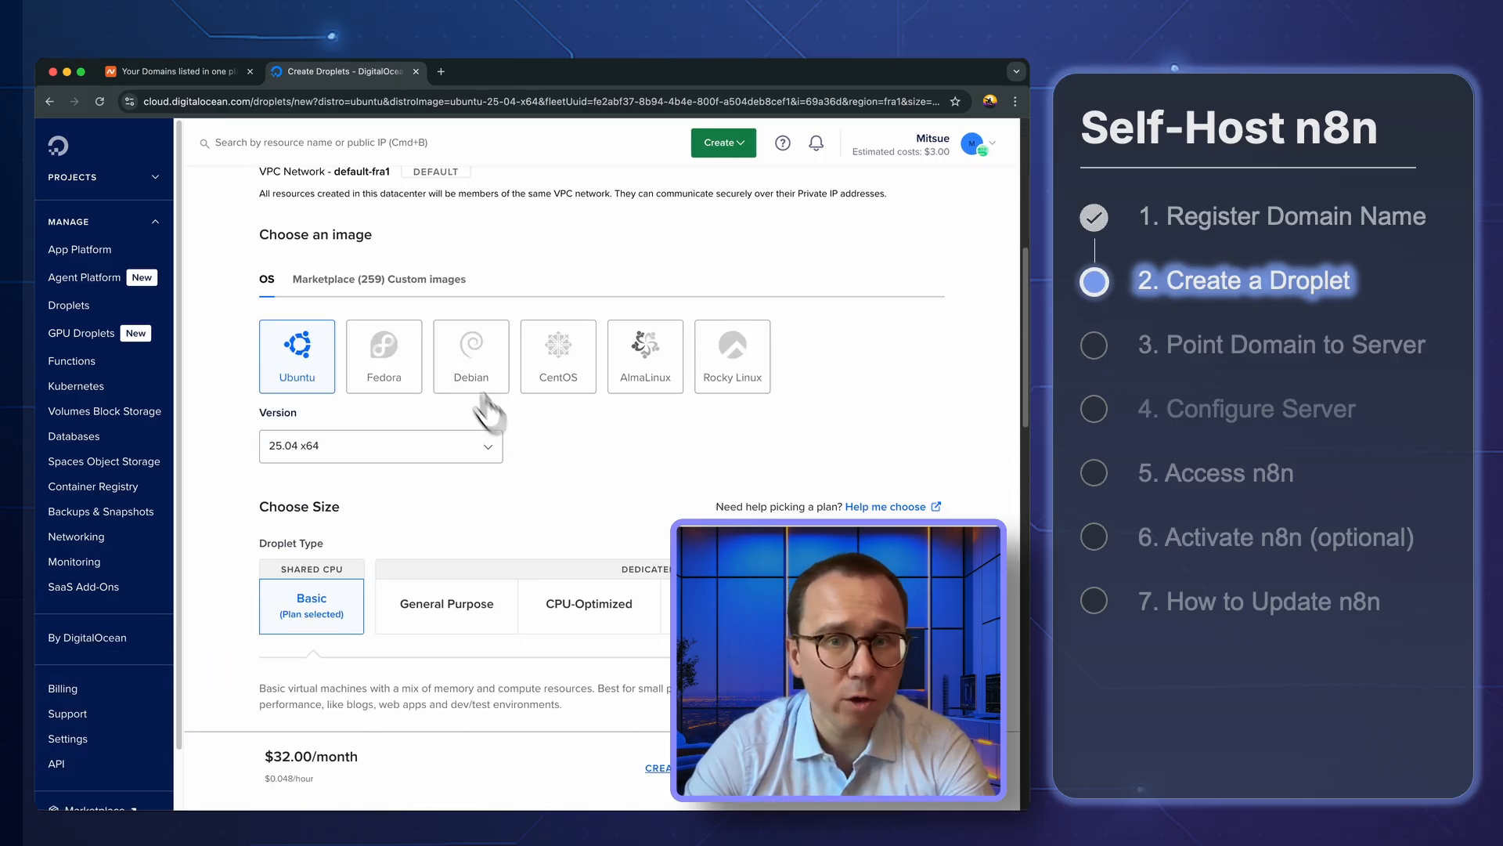
left_click(338, 280)
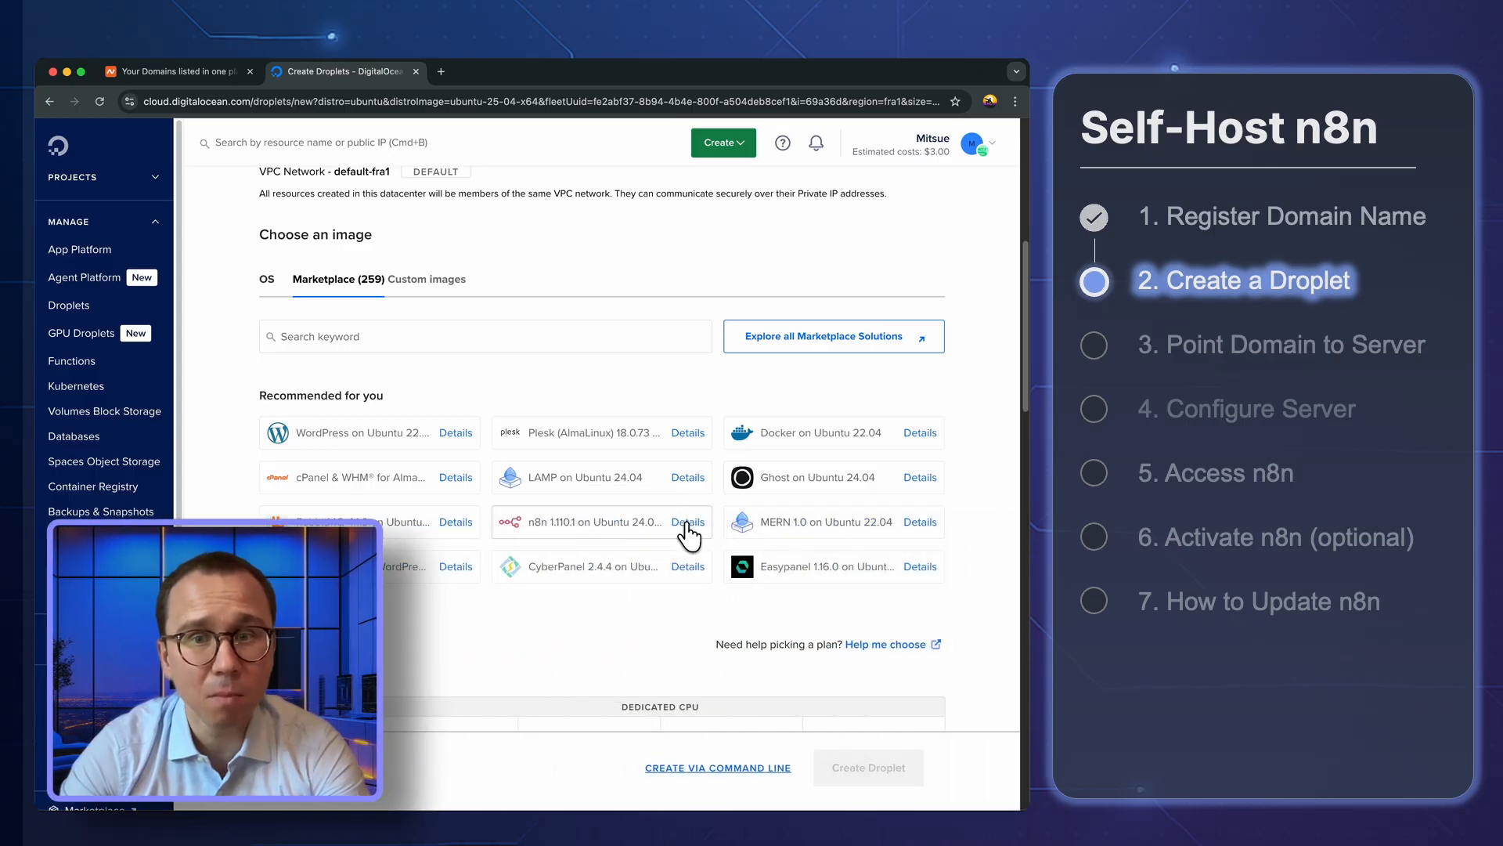
left_click(687, 521)
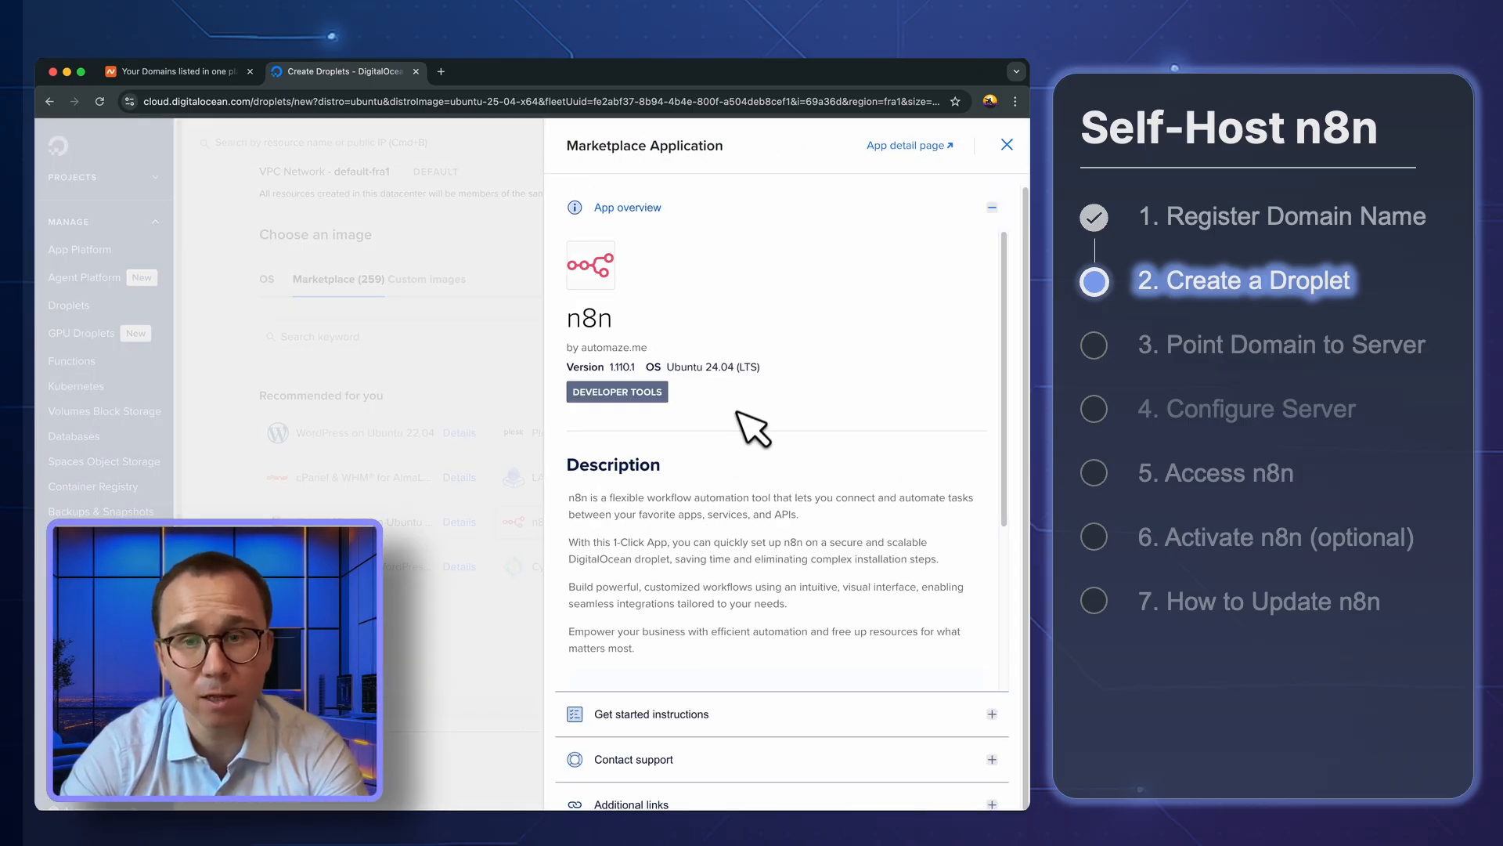
scroll(737, 404, "down", 2)
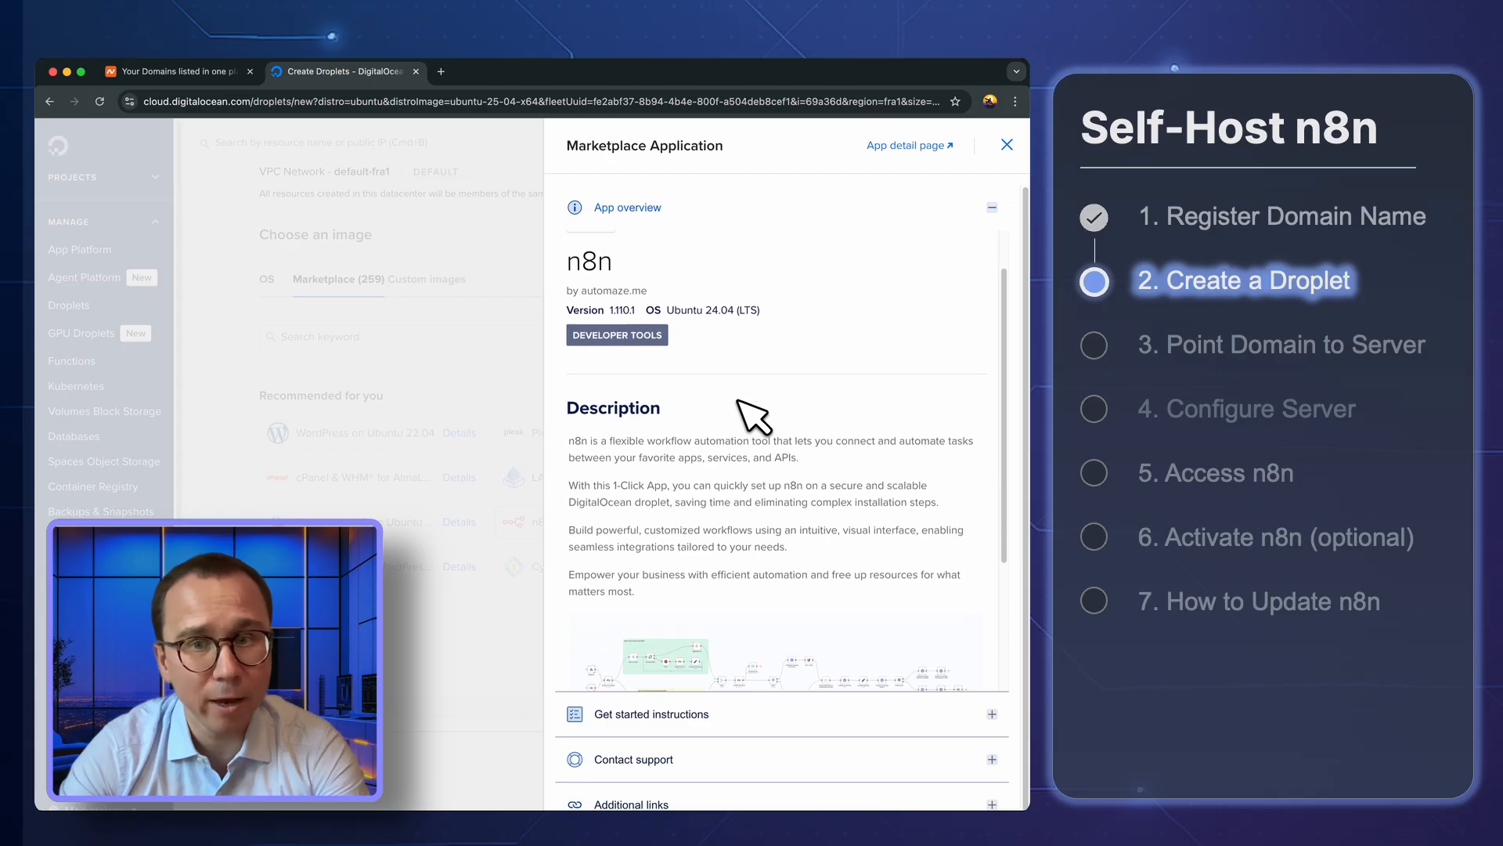
scroll(754, 415, "down", 2)
scroll(754, 415, "down", 2)
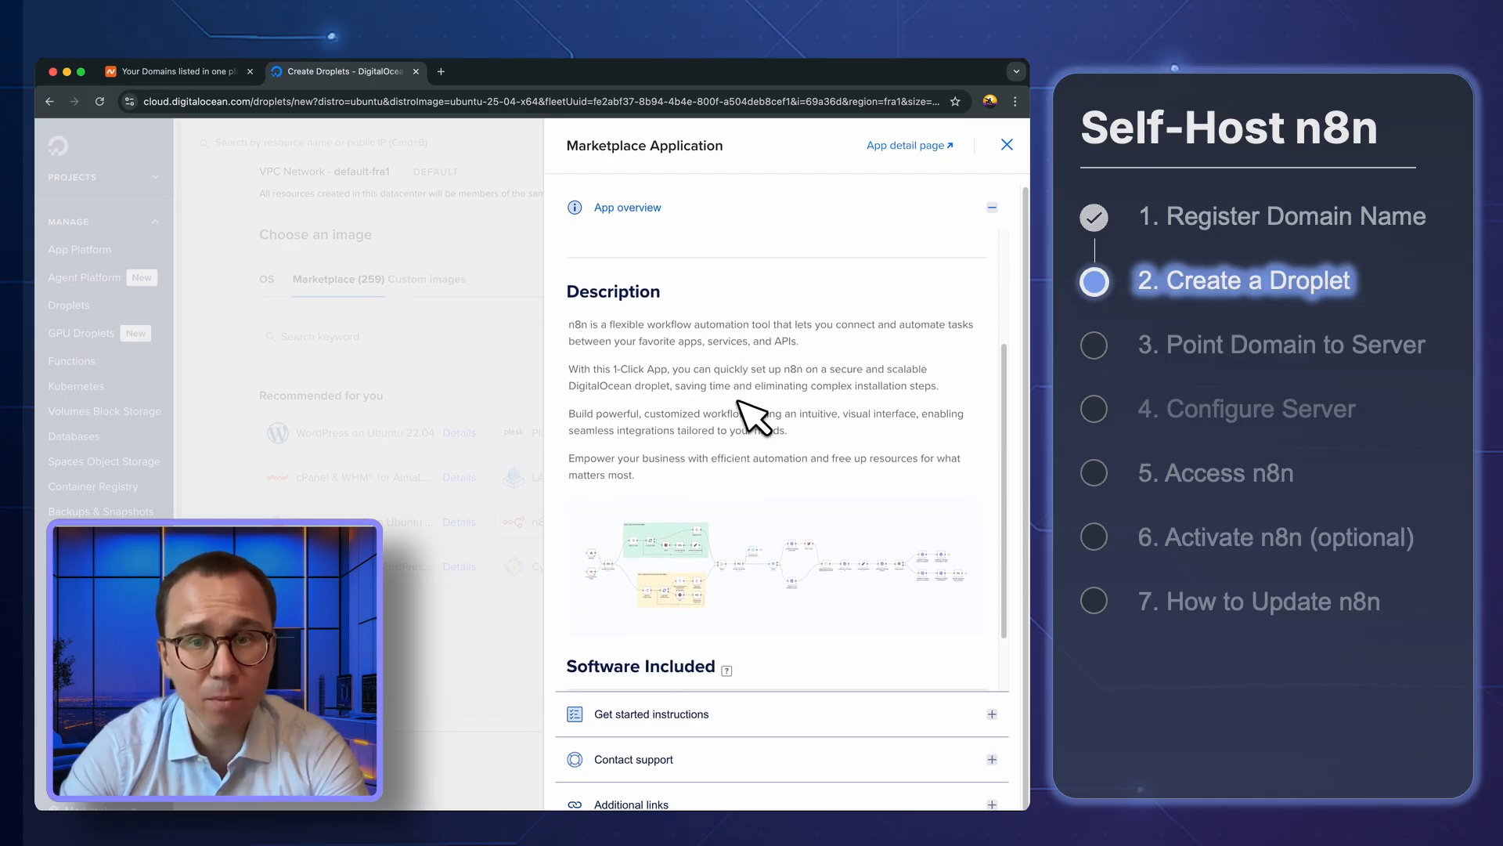
scroll(753, 417, "down", 2)
scroll(753, 416, "down", 1)
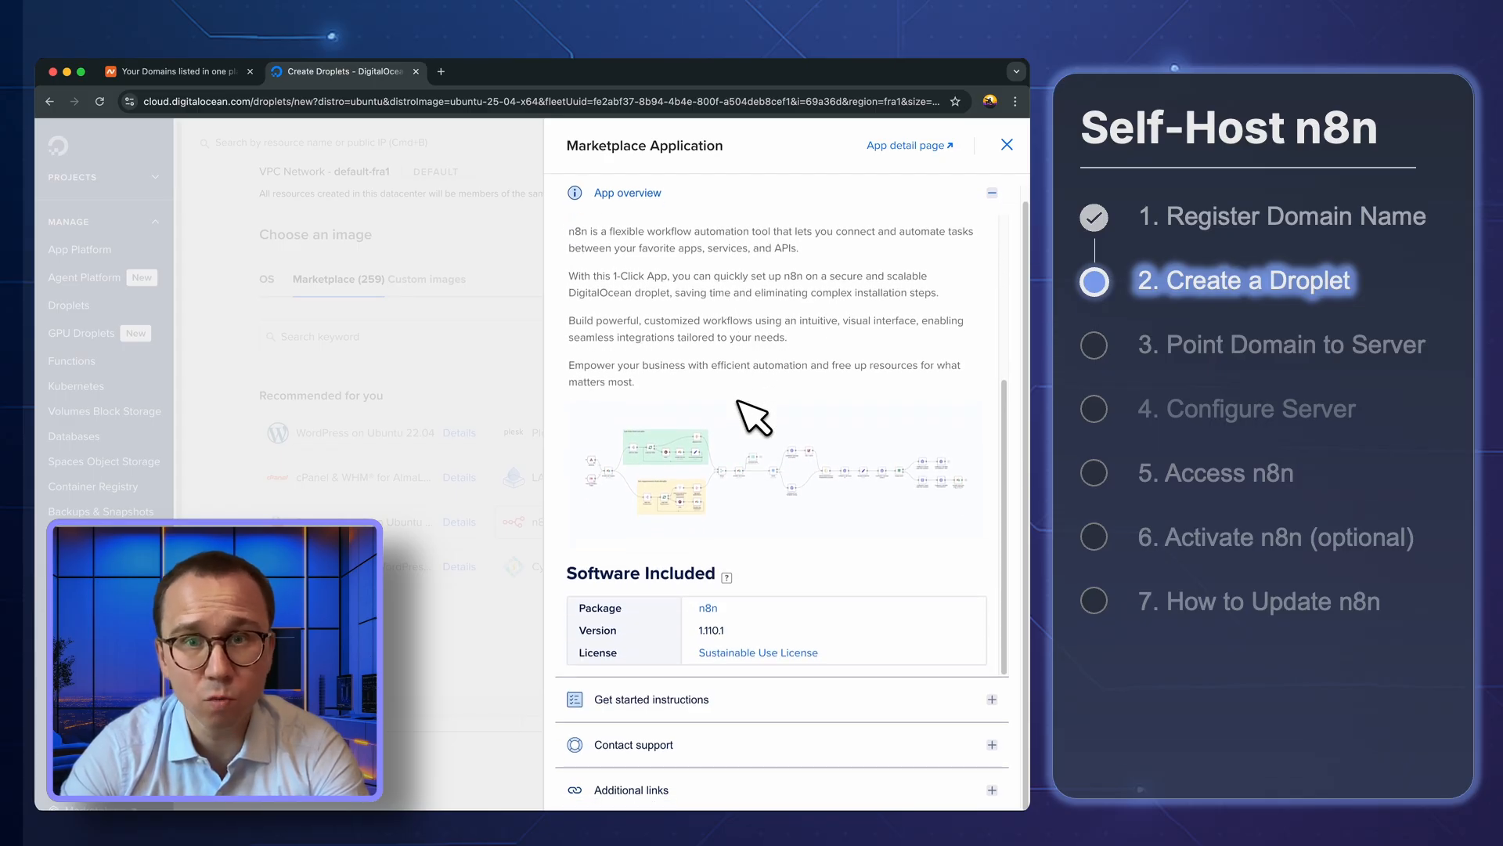
left_click(1007, 145)
left_click(557, 534)
Choose the Regular SSD CPU option with the $6/month plan of 1 GB memory, 1 CPU and 25 GB disk
scroll(554, 470, "down", 3)
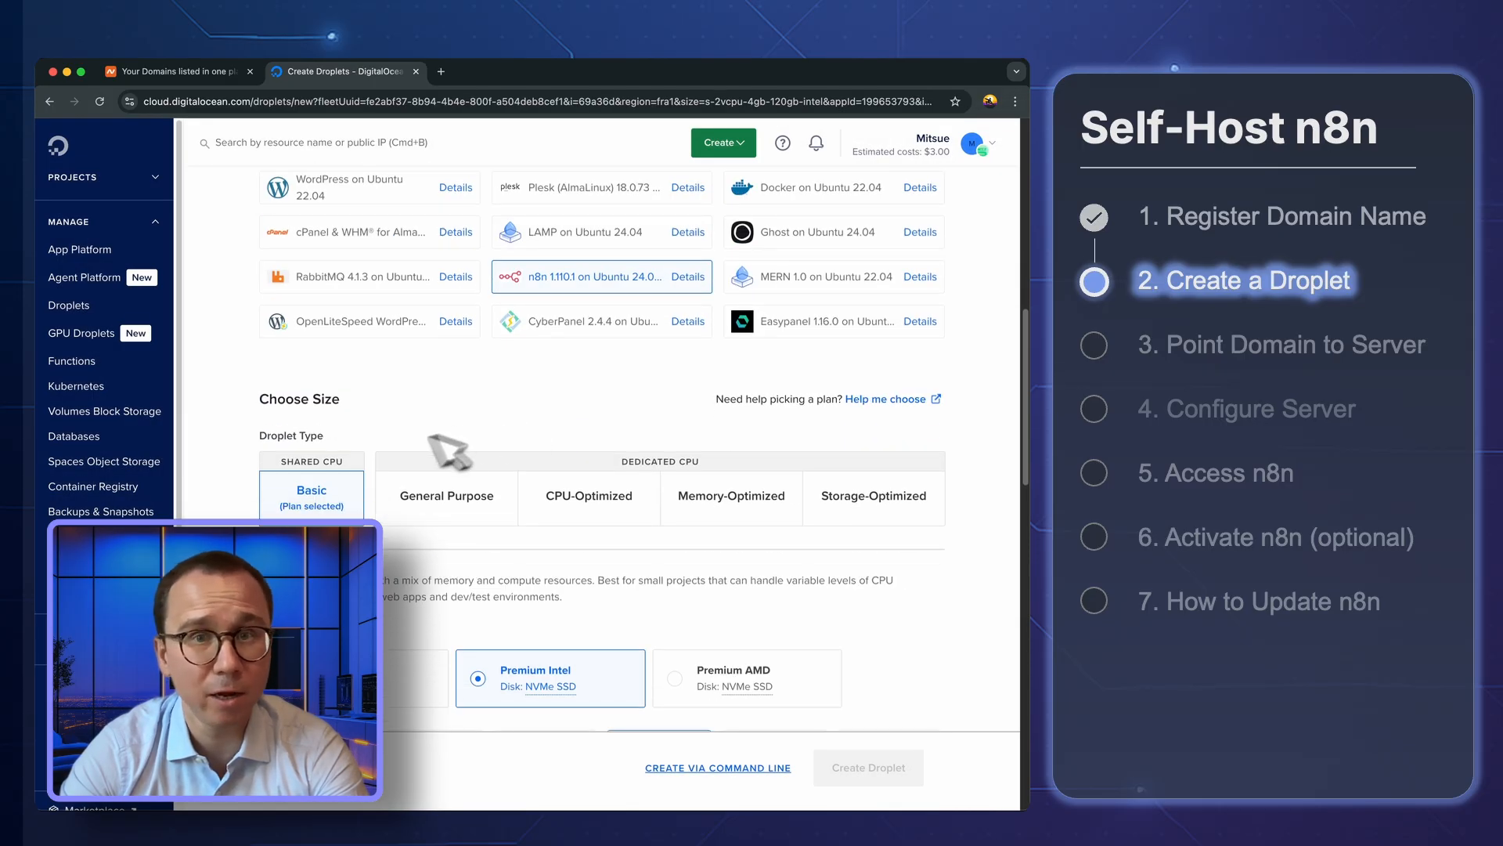
scroll(357, 482, "down", 2)
left_click(367, 539)
scroll(352, 509, "down", 2)
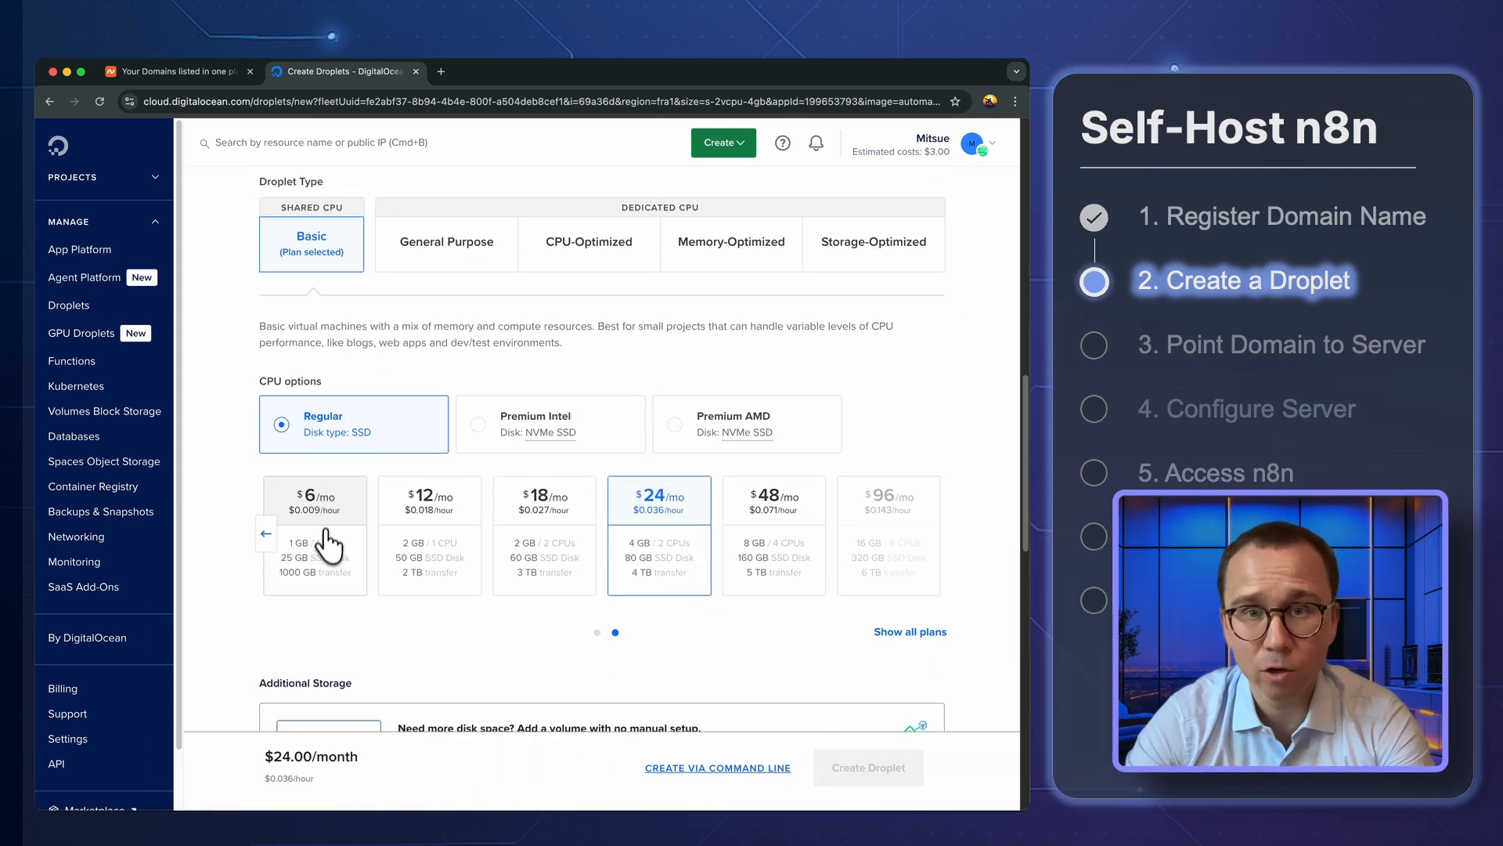
left_click(330, 516)
left_click(267, 535)
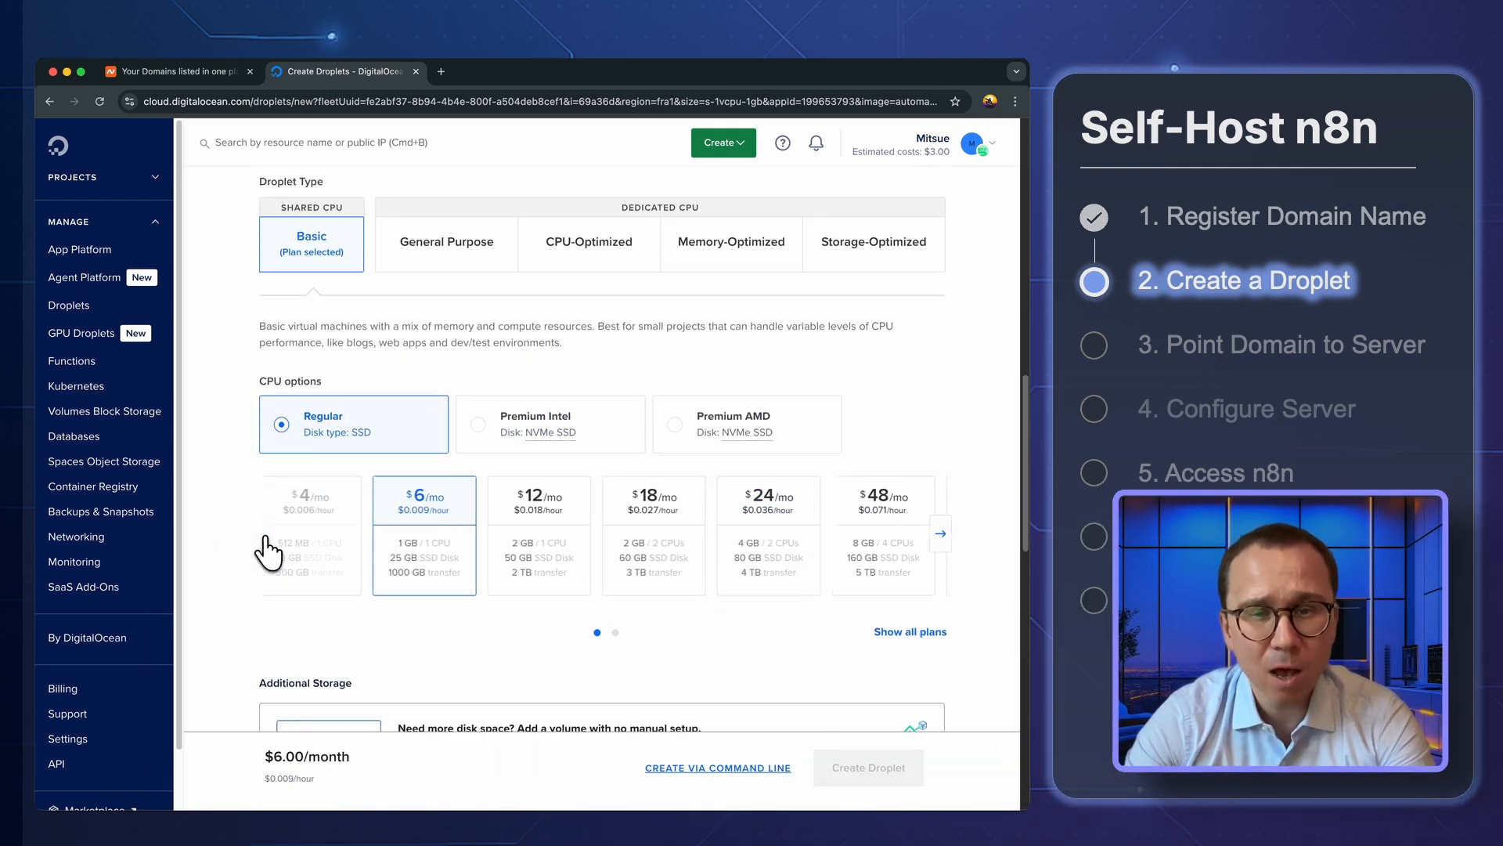
mouse_move(326, 496)
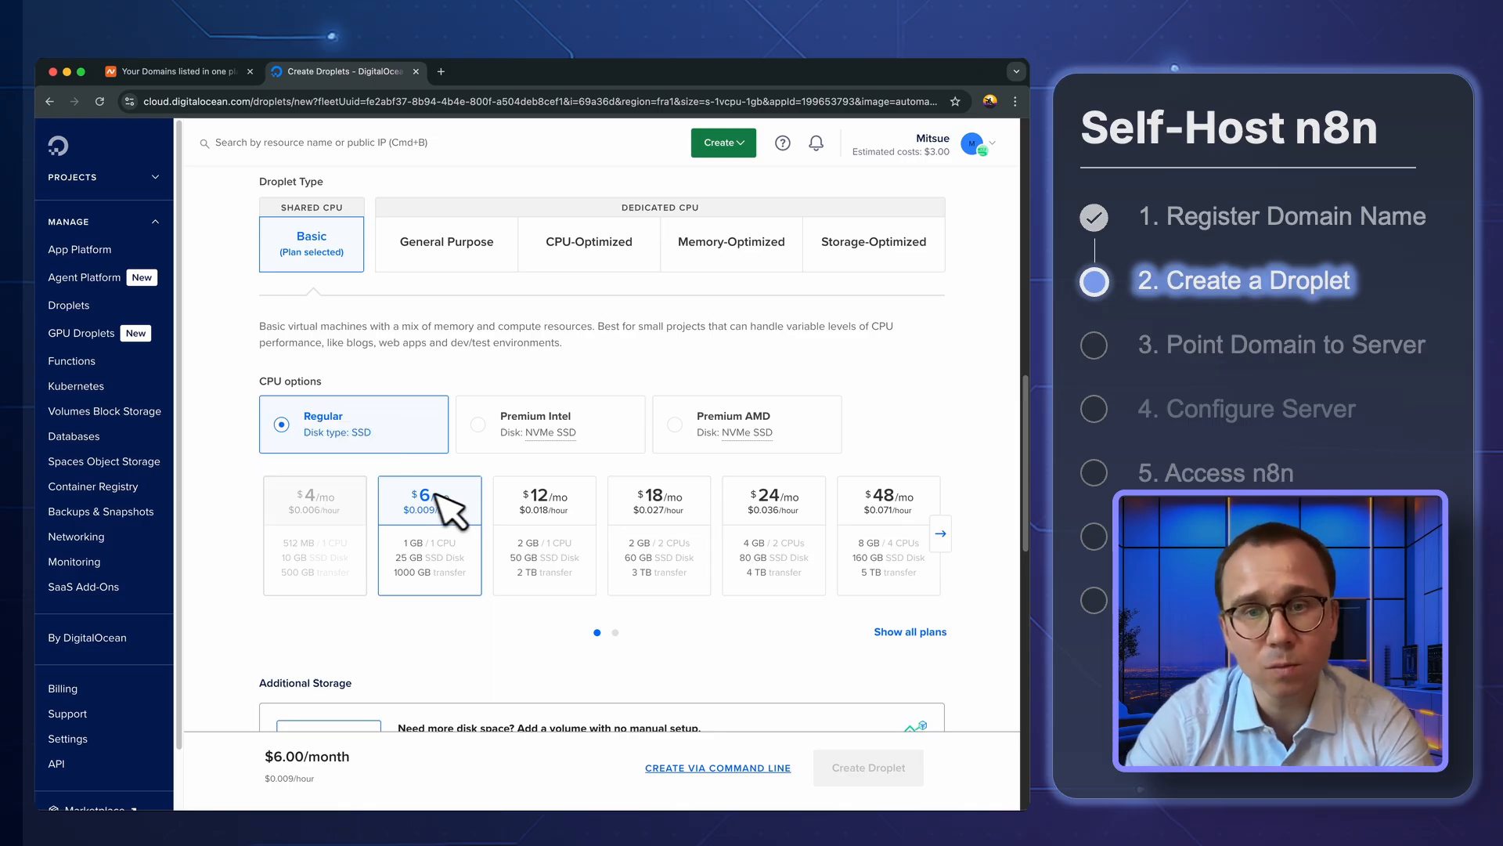
Set the Droplet's authentication method to Password and enter the root password
scroll(458, 509, "down", 2)
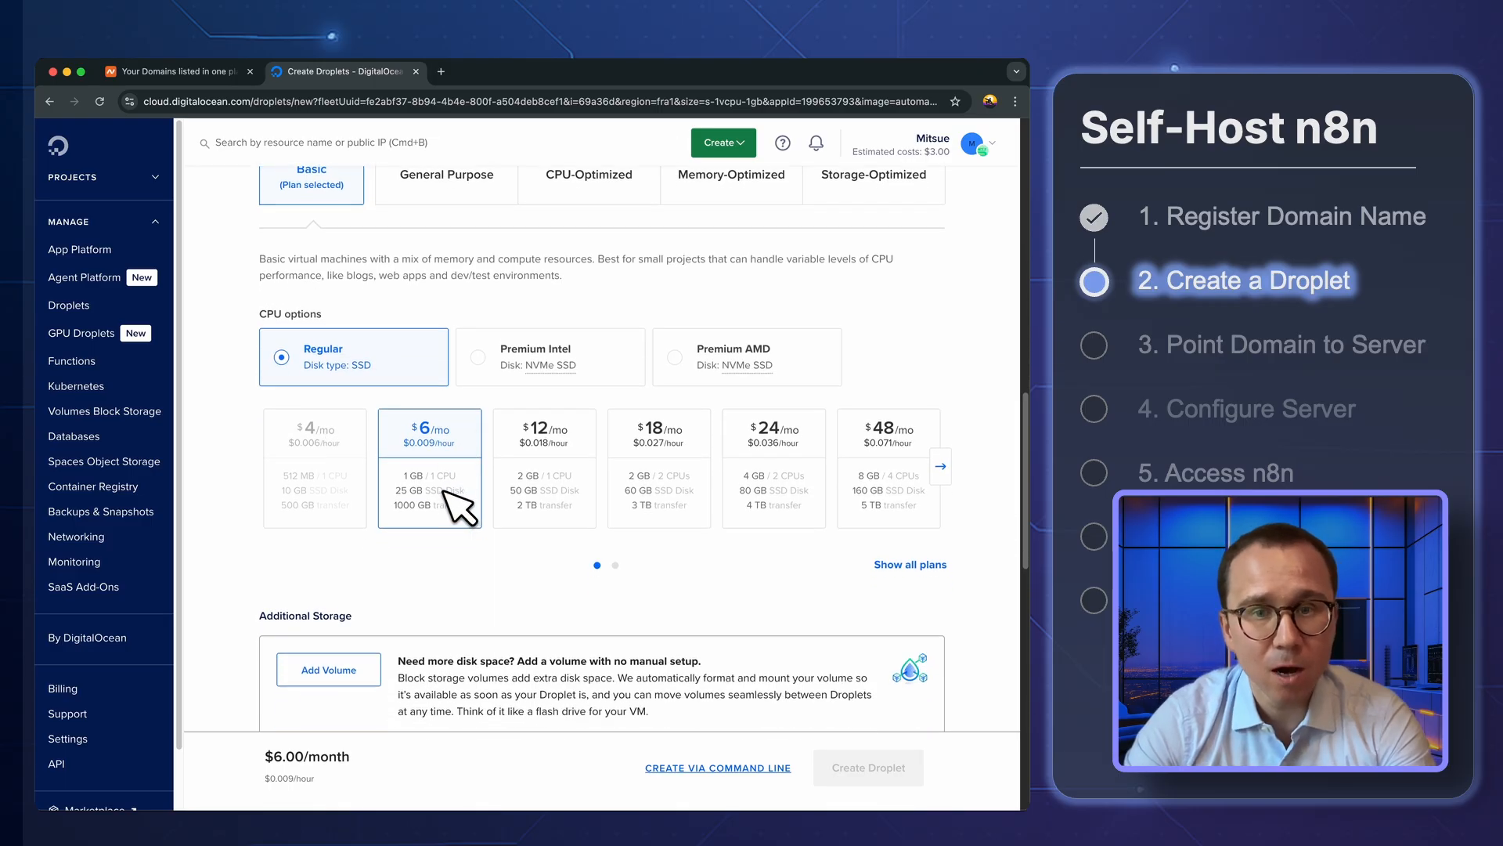
scroll(462, 509, "up", 2)
scroll(408, 548, "down", 5)
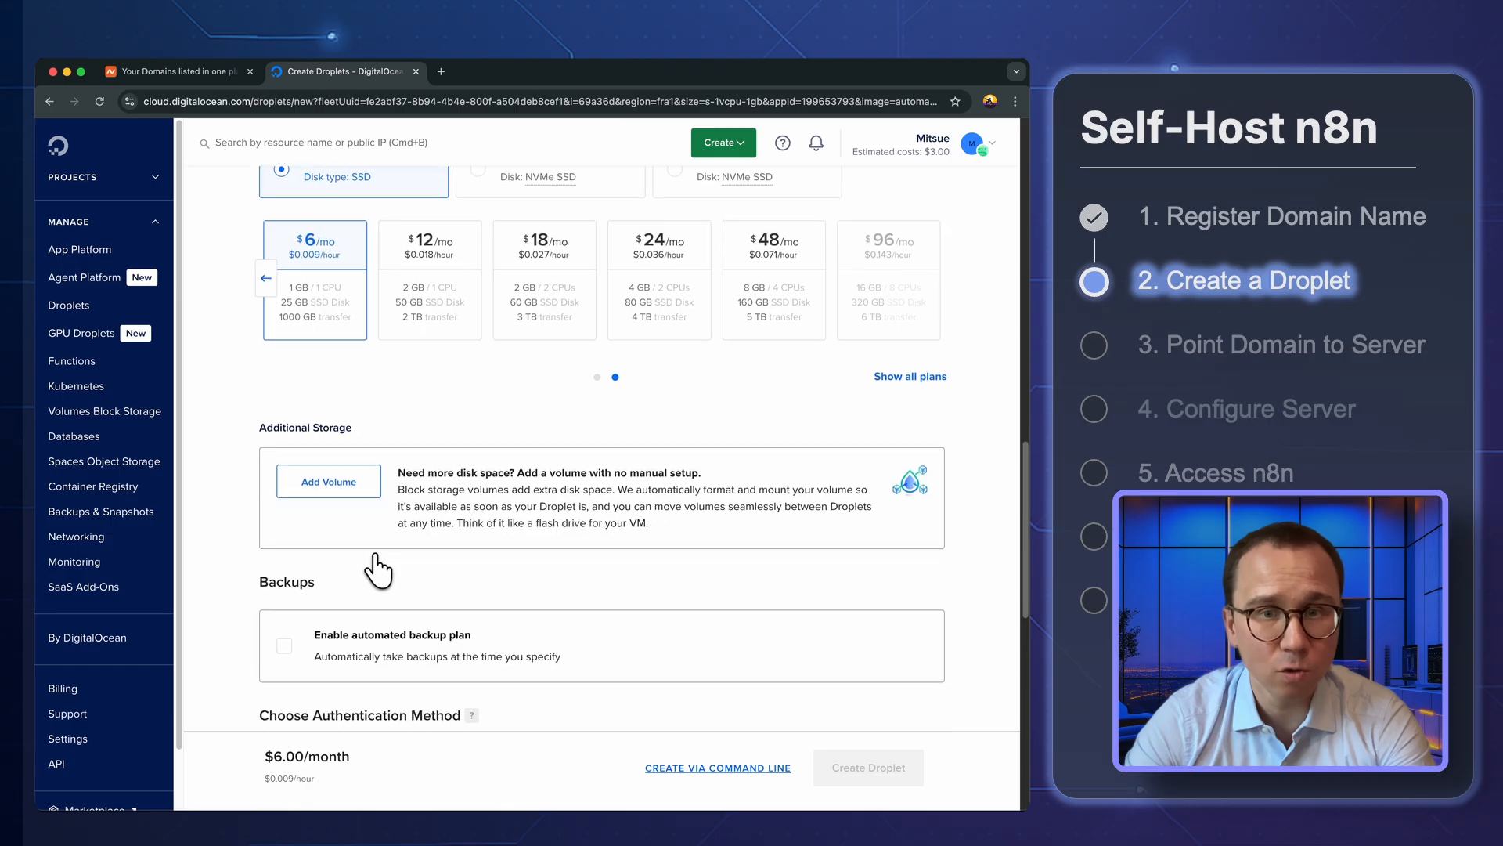
scroll(379, 568, "down", 2)
scroll(379, 563, "down", 5)
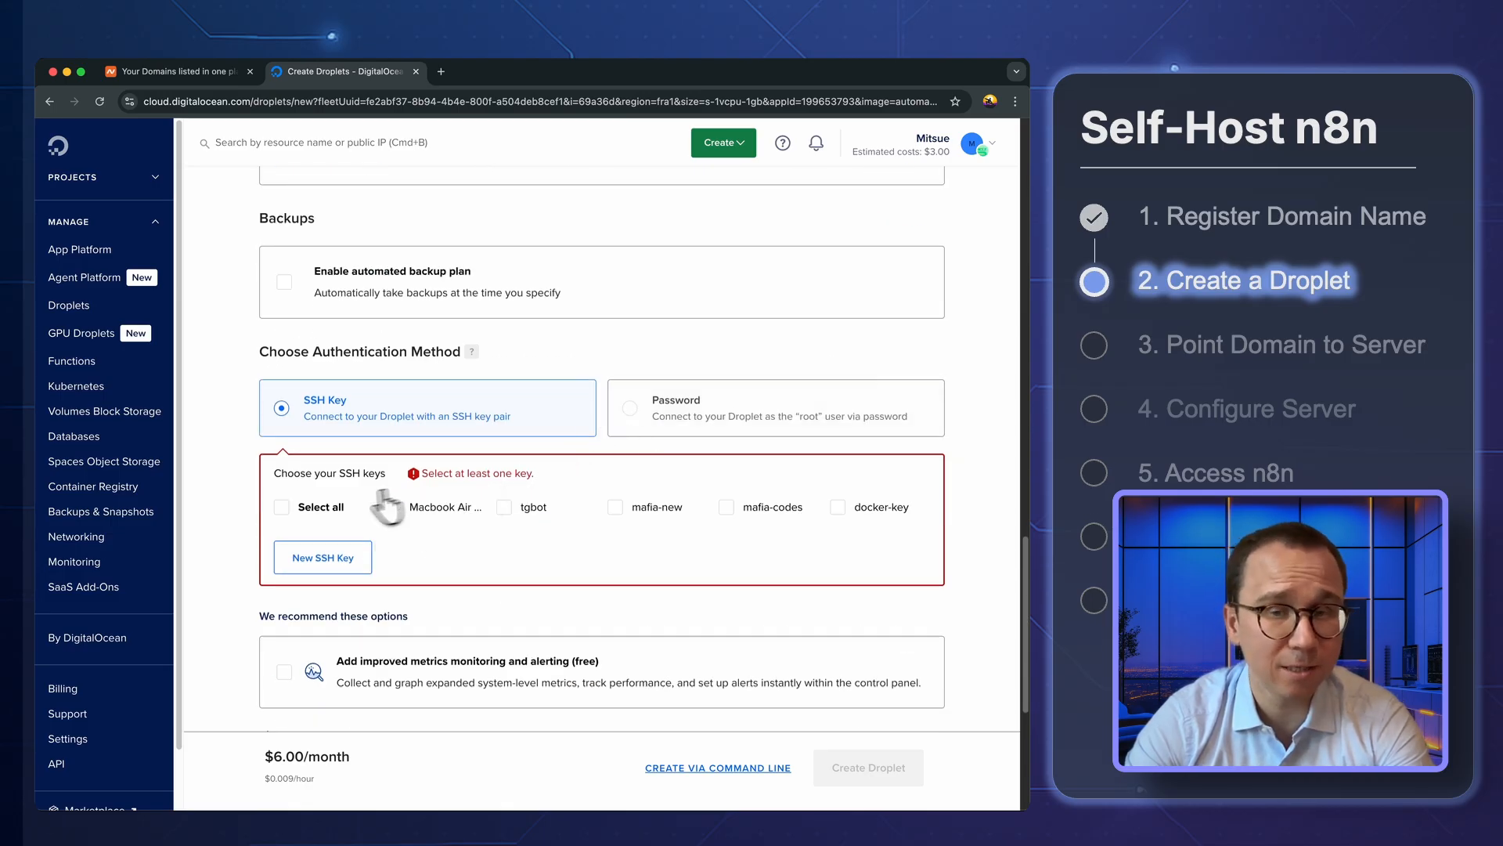
left_click(631, 408)
left_click(403, 503)
key("cmd+v")
scroll(674, 595, "down", 5)
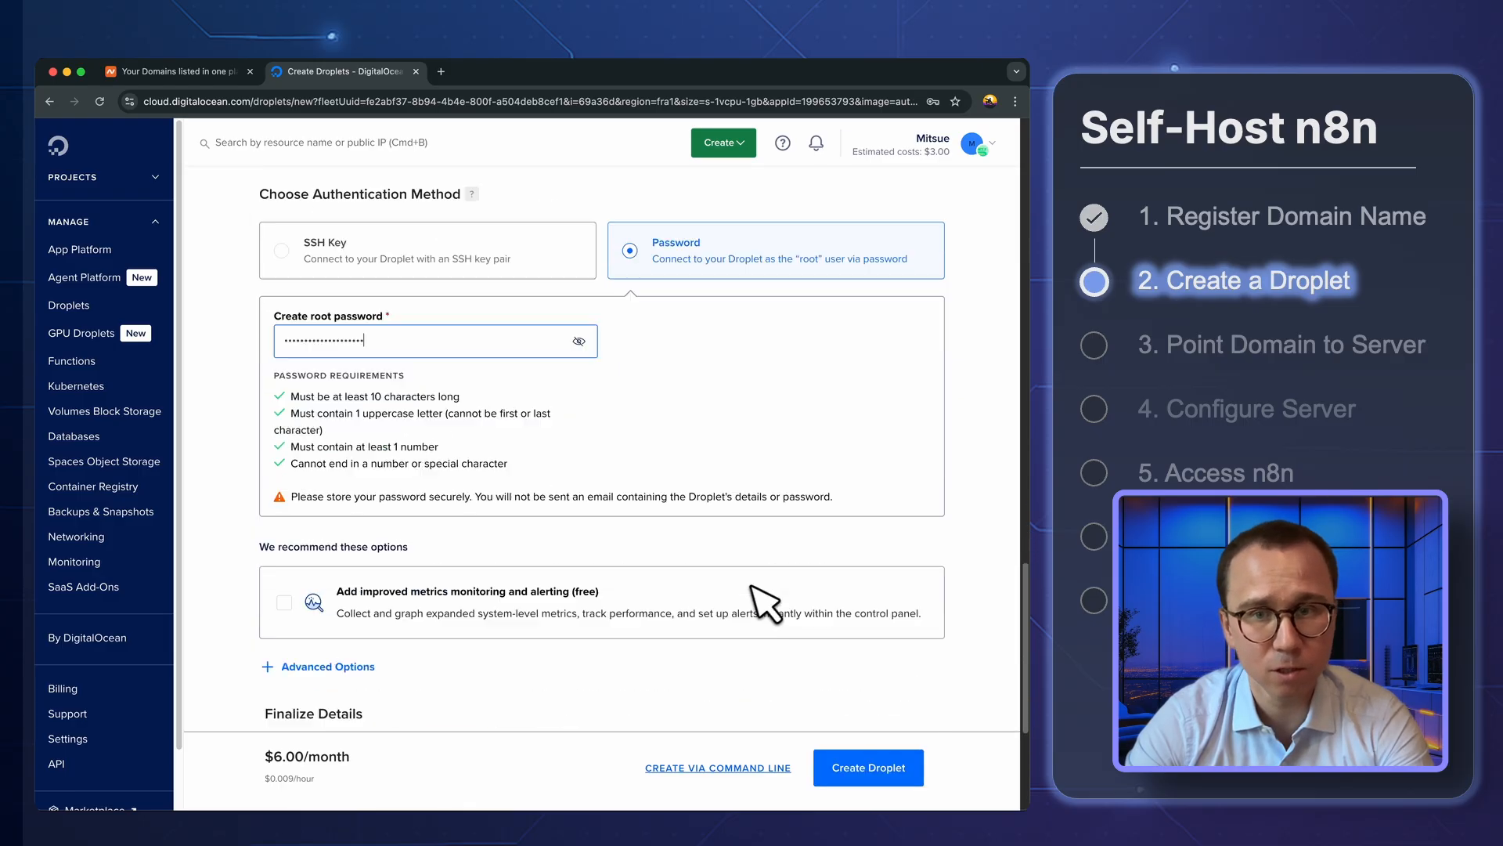
Set the hostname to automate-unreasonable-work and create the Droplet
scroll(274, 376, "down", 1)
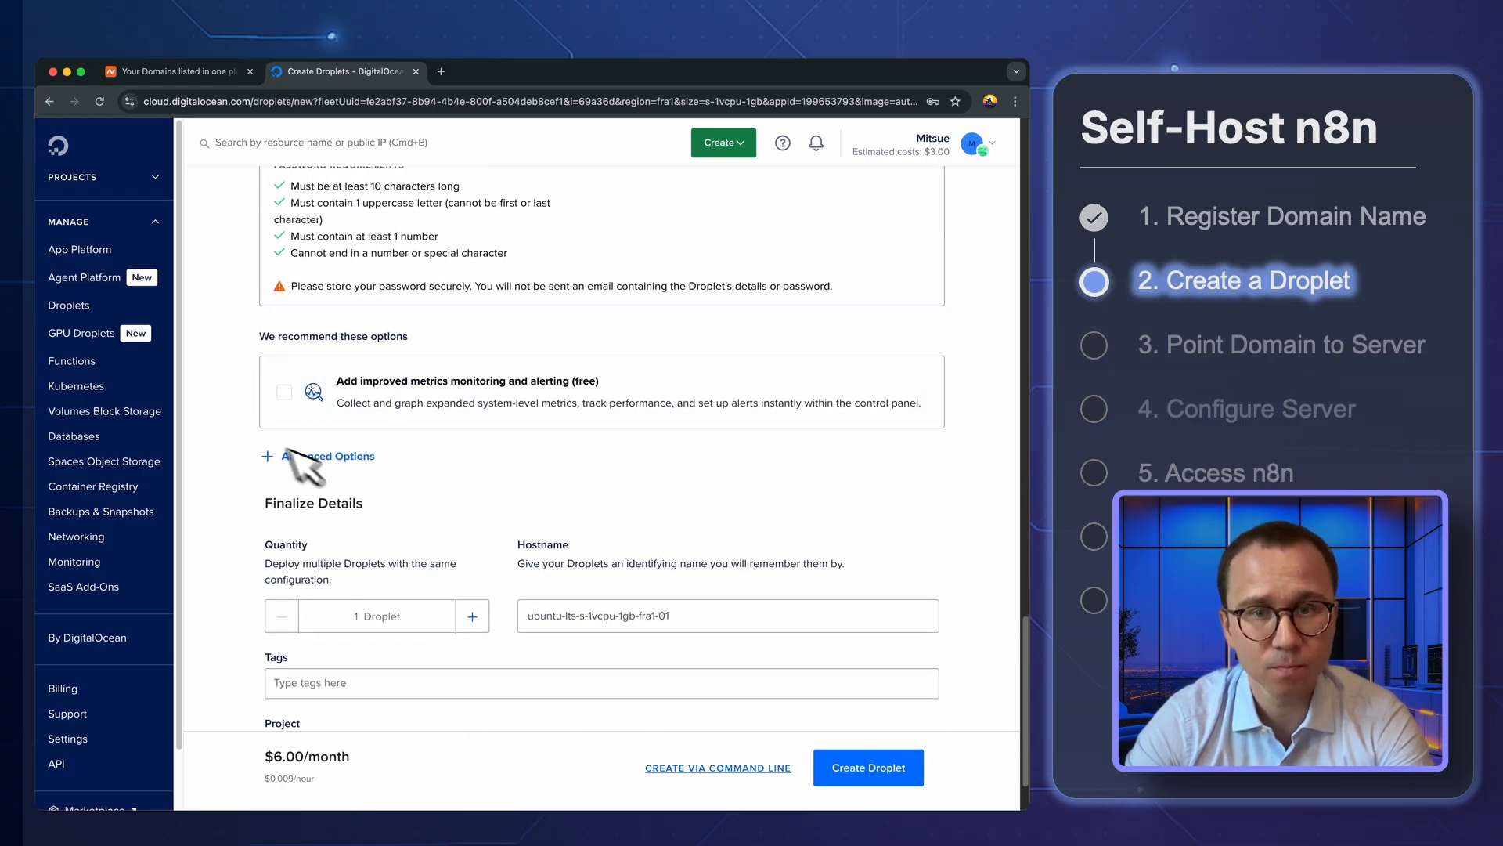
scroll(411, 427, "down", 1)
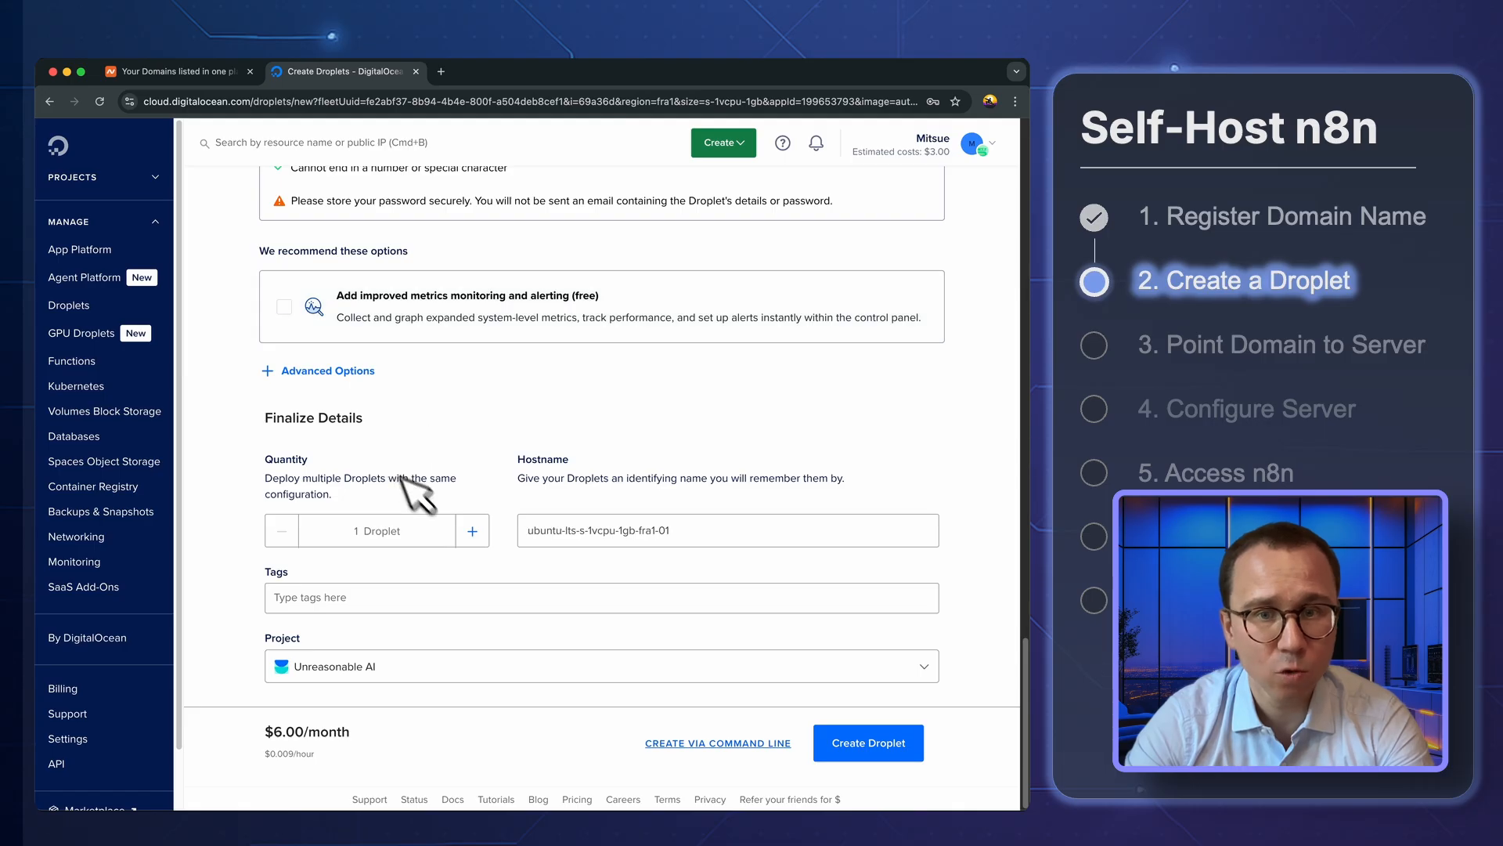
left_click_drag(719, 532, 510, 534)
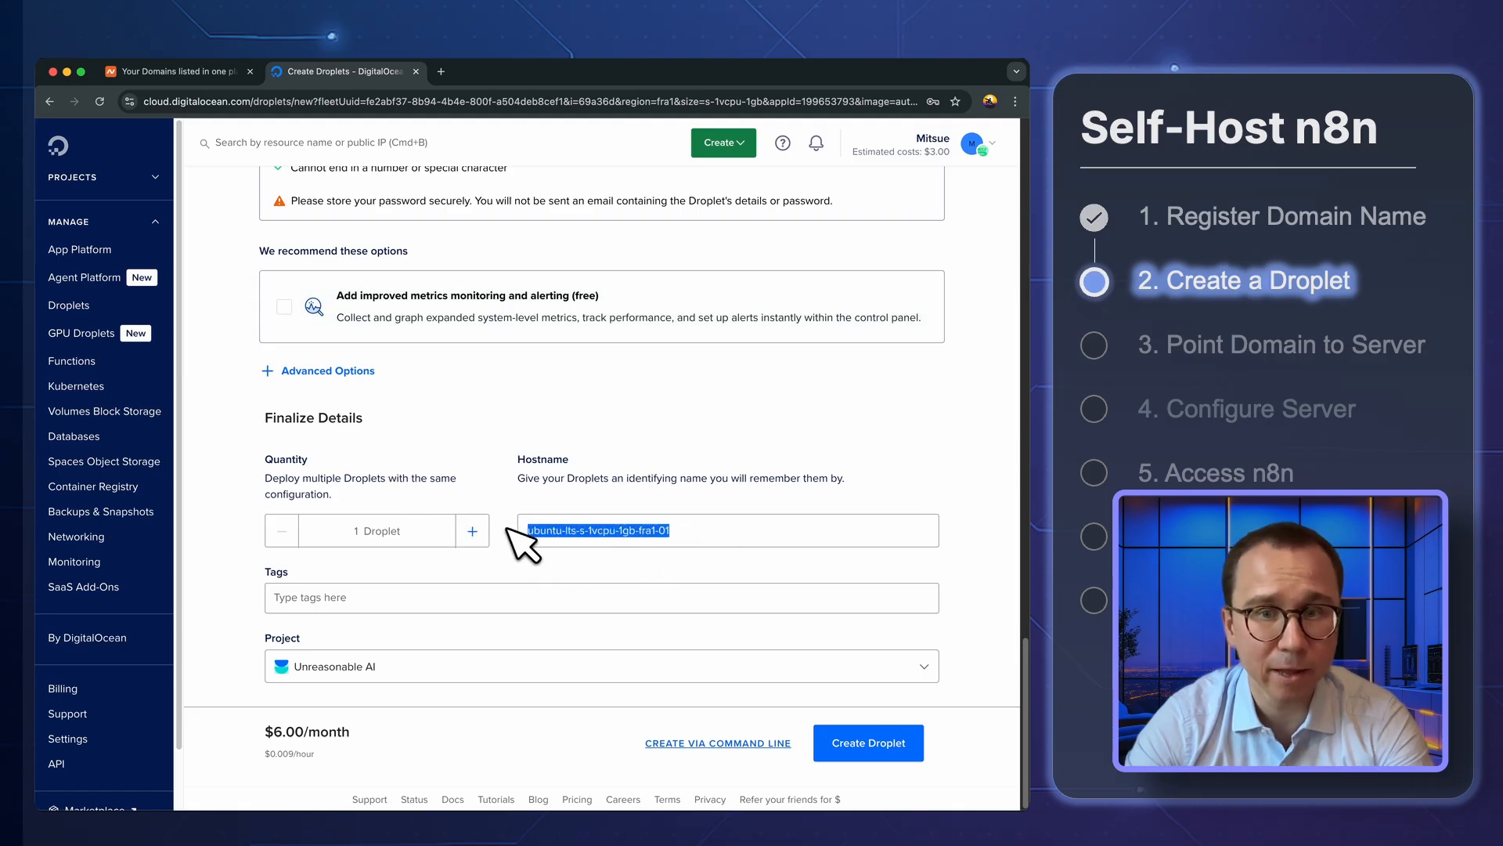
key("BackSpace")
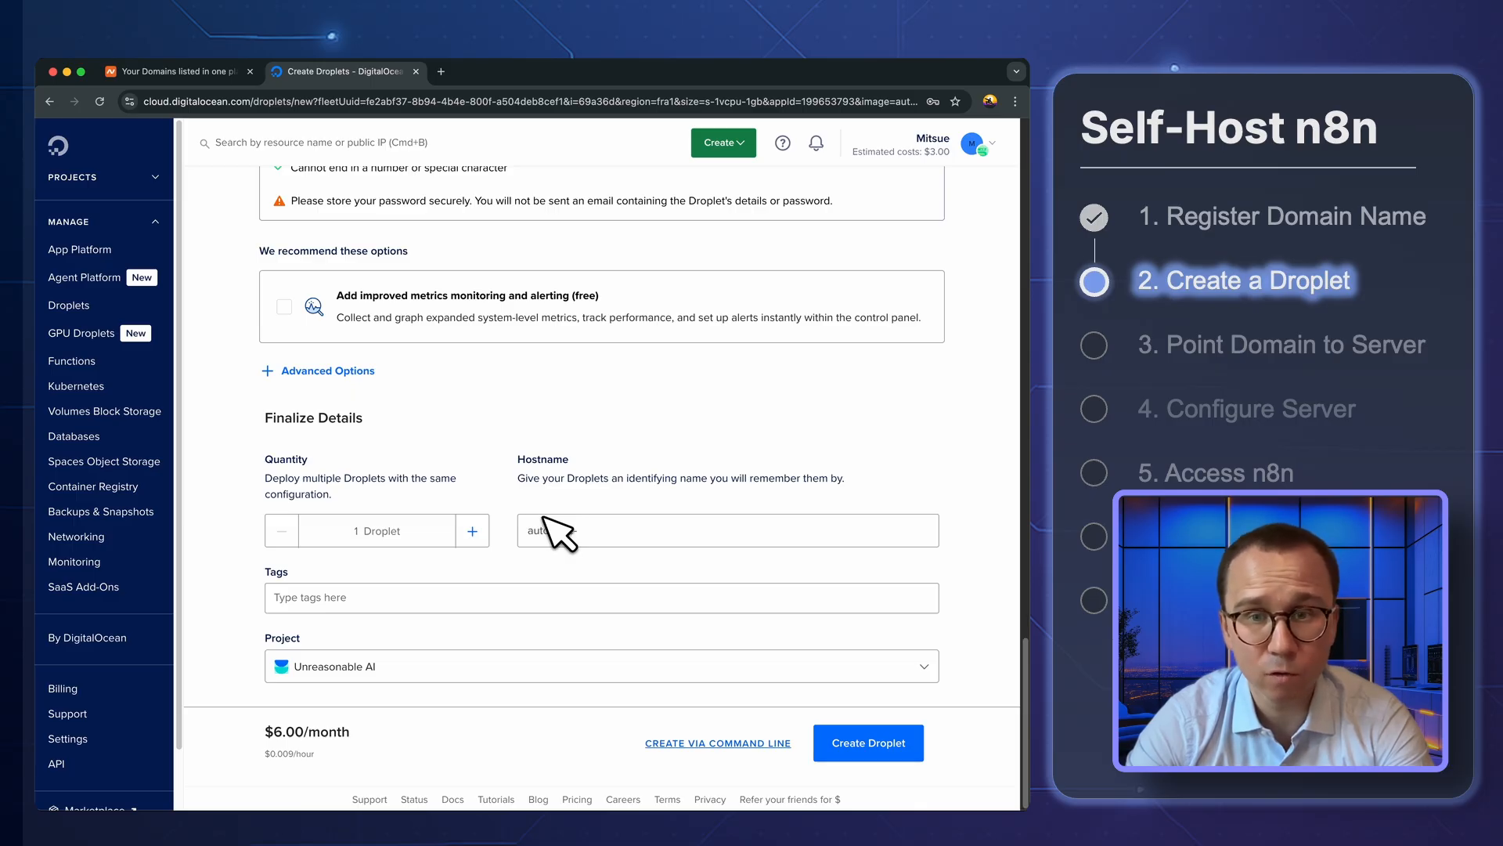
type("nreasonable-work")
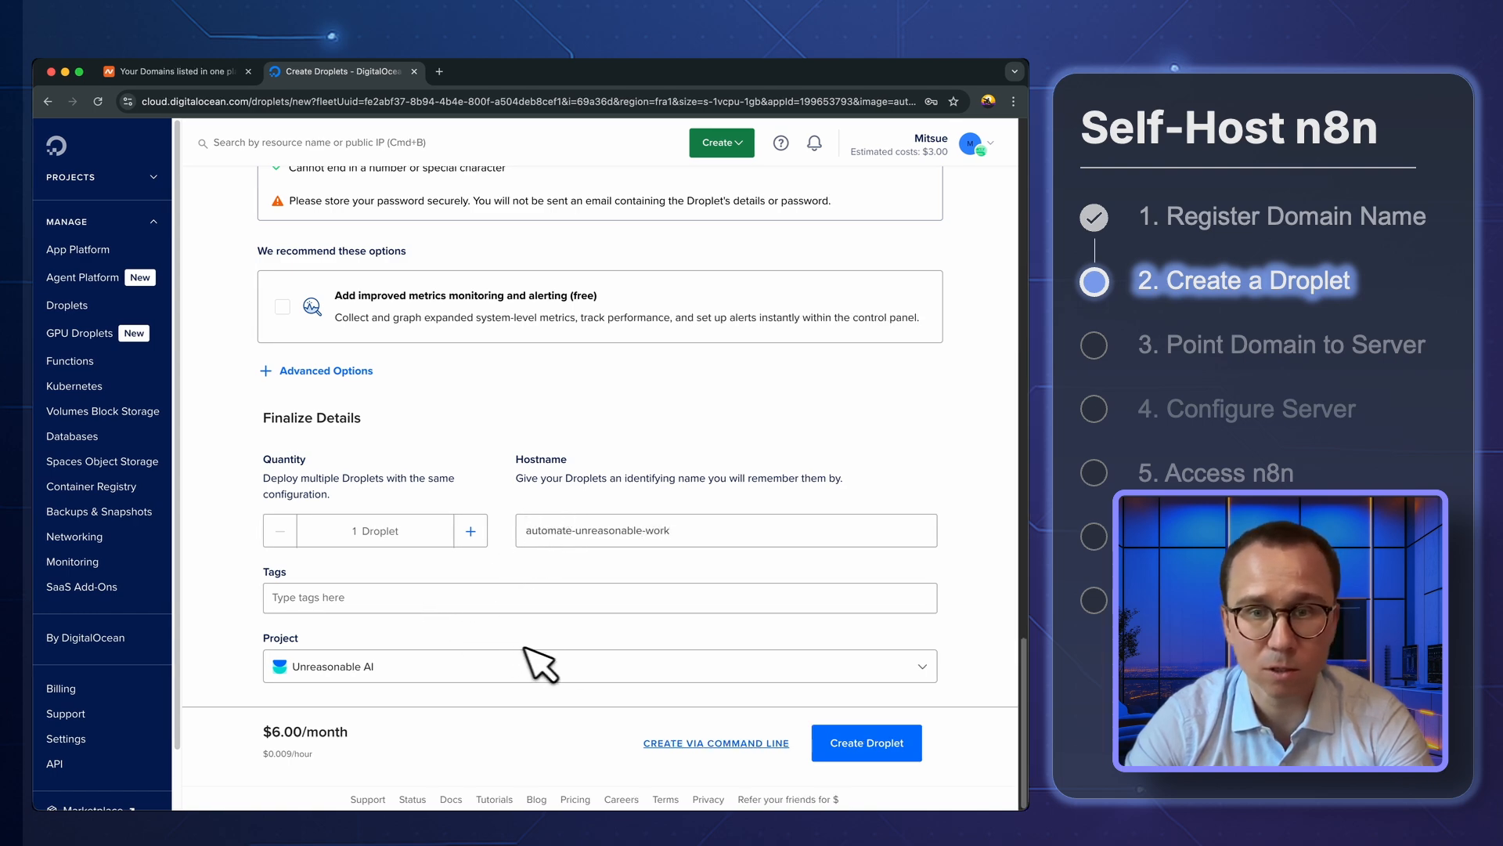
left_click(846, 749)
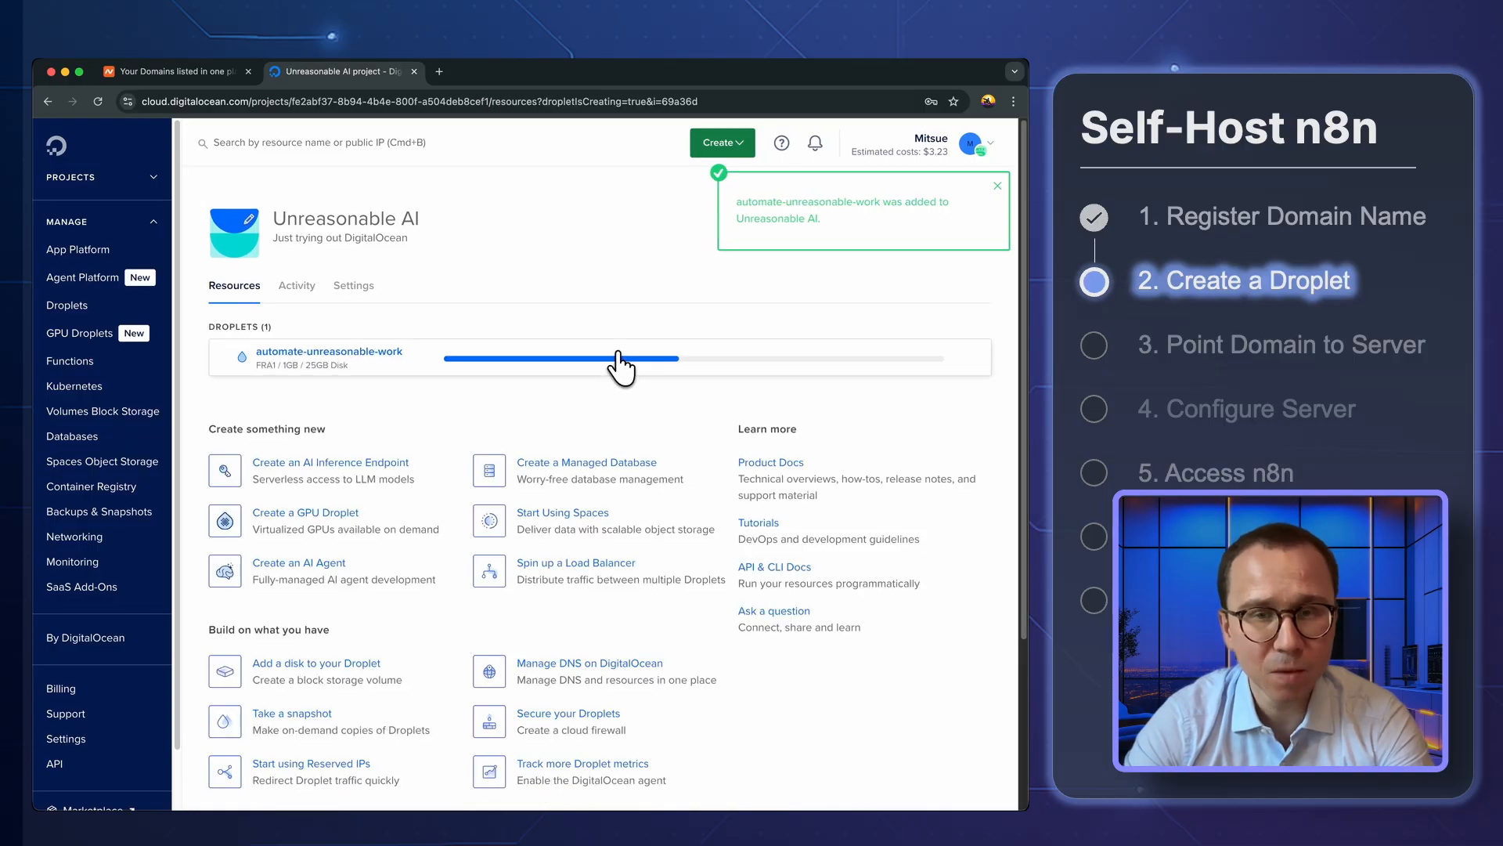
Open the automate-unreasonable-work Droplet's details and copy its ipv4 address
left_click(403, 368)
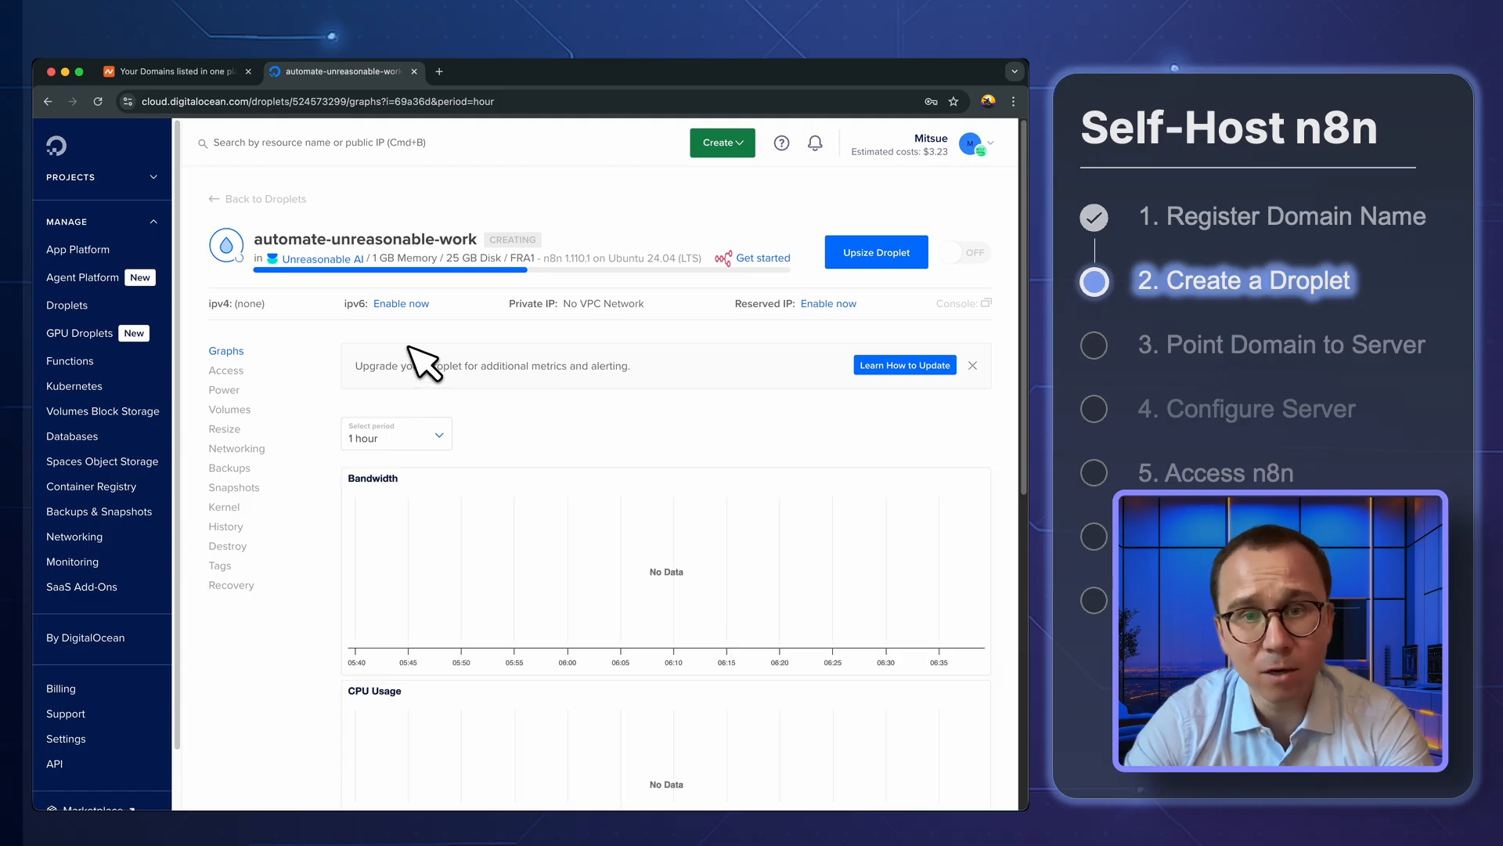
left_click(219, 199)
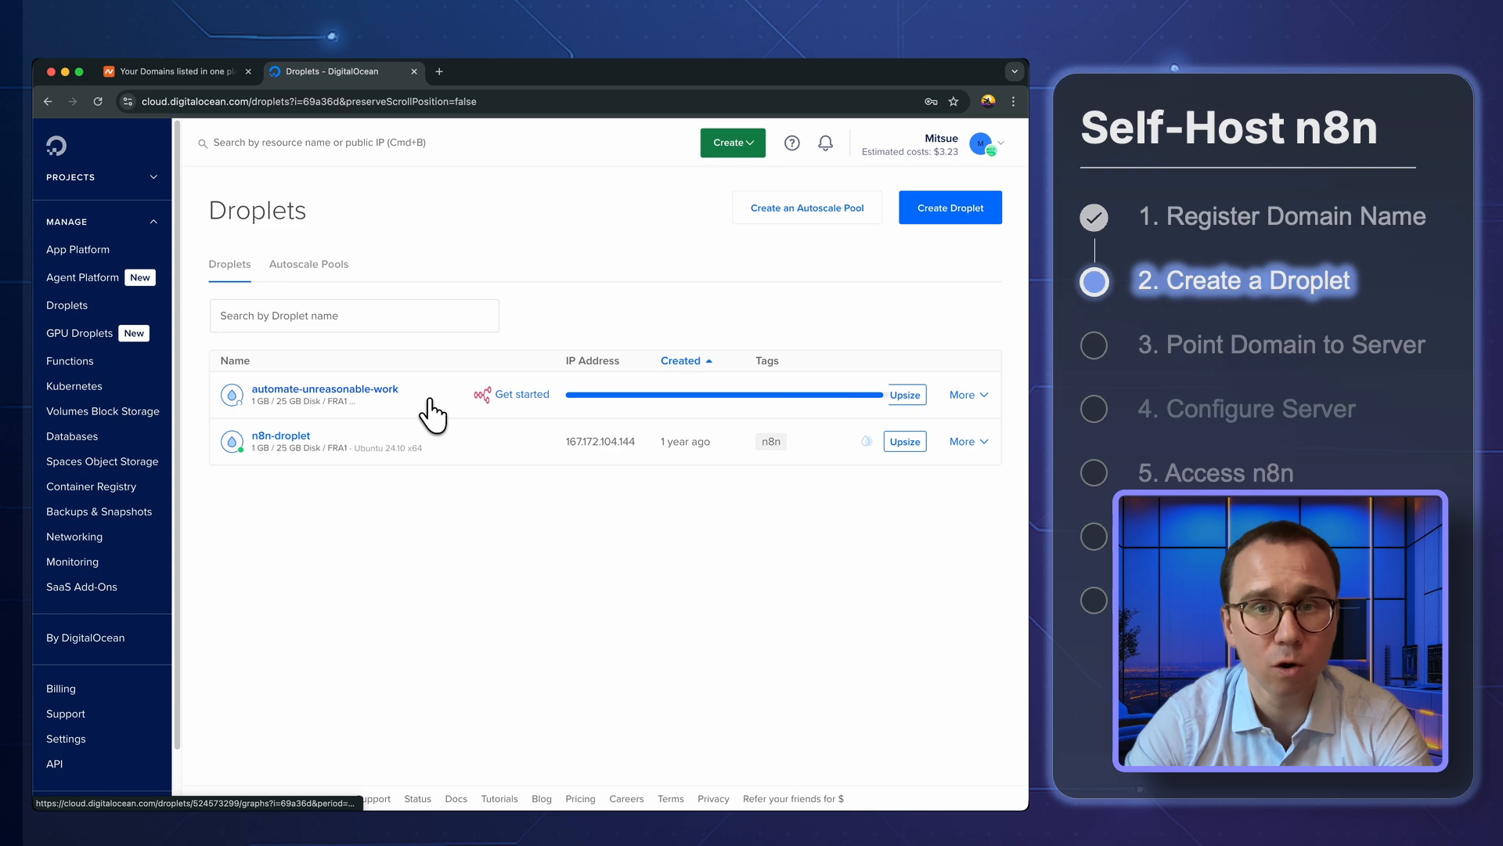
left_click(430, 402)
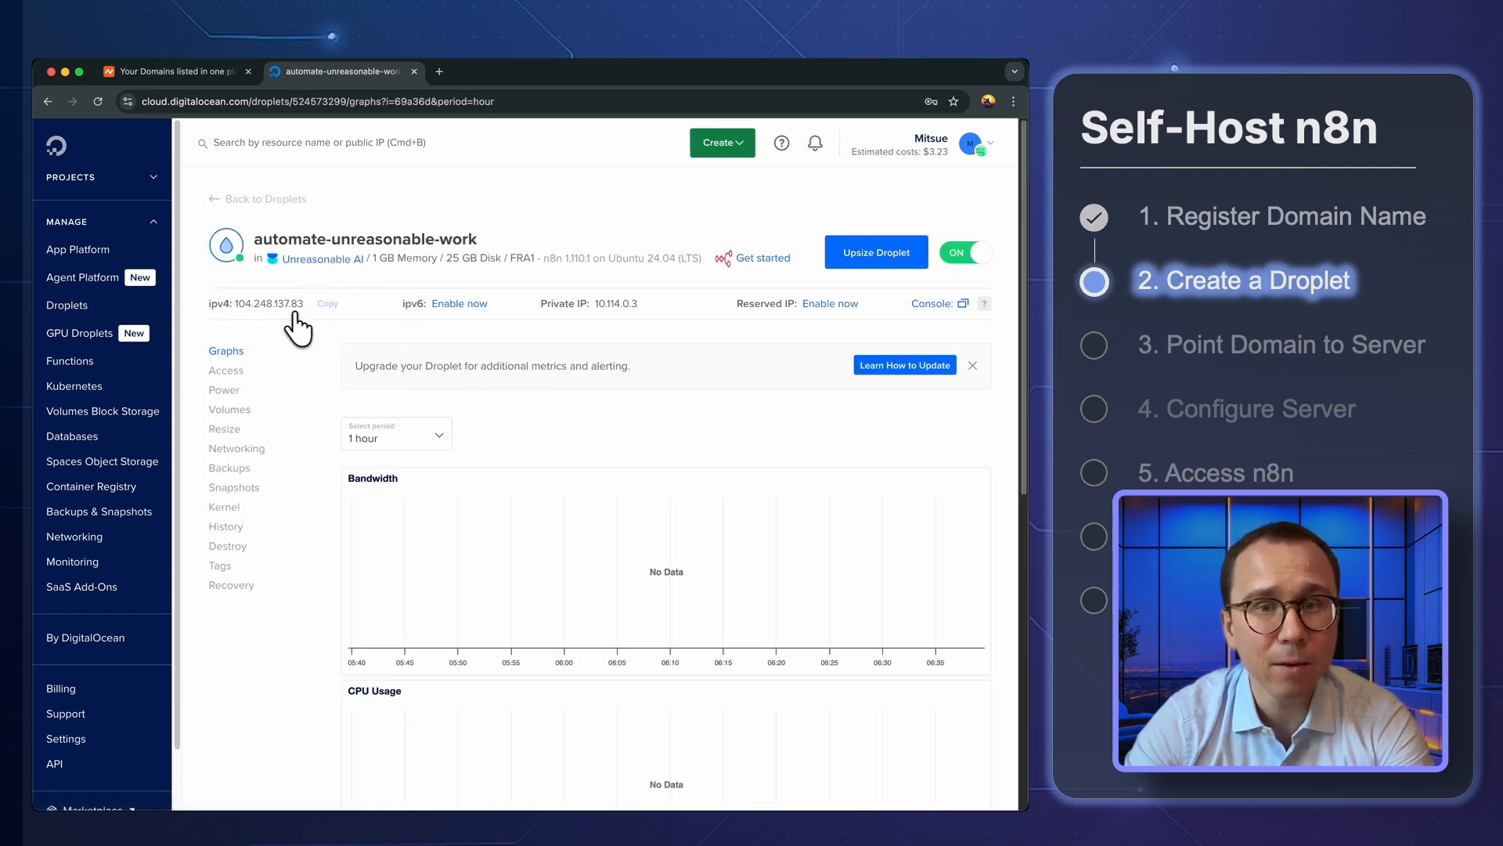
left_click_drag(304, 306, 237, 303)
key("super+c")
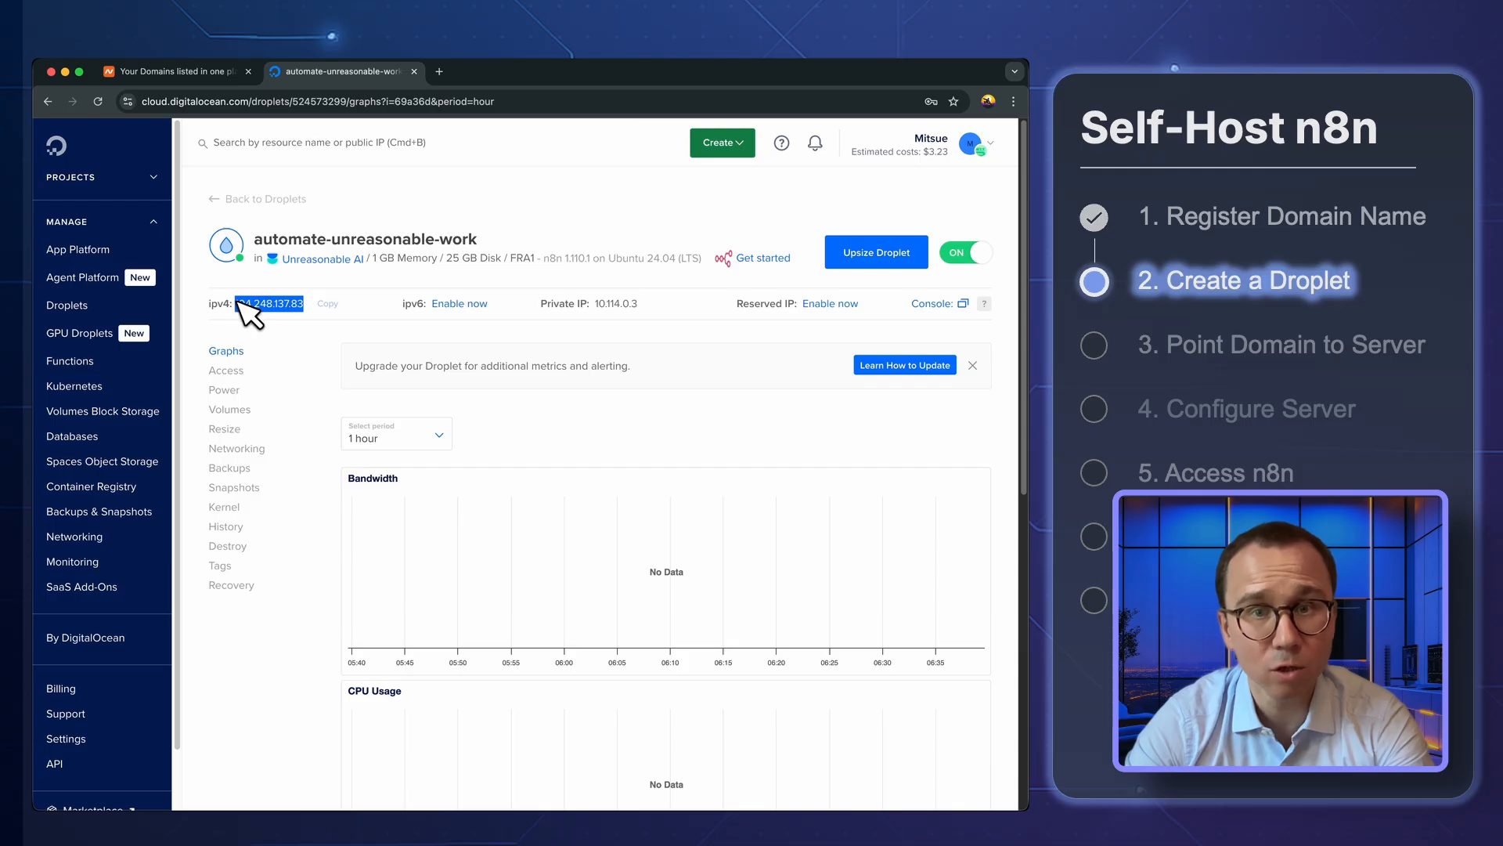
left_click(237, 307)
left_click(317, 305)
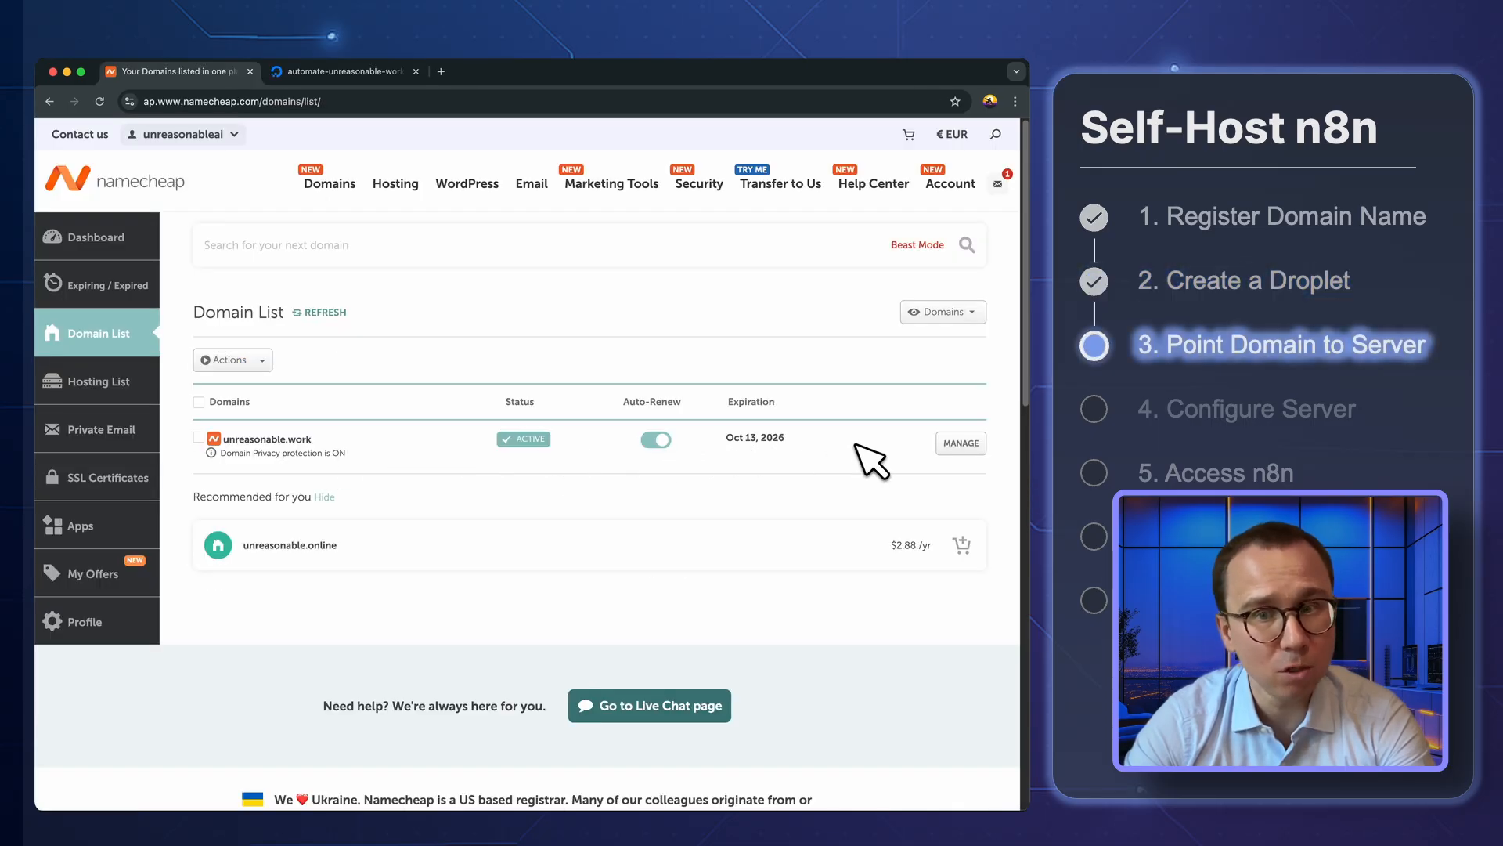
In Namecheap, open the advanced DNS settings of the unreasonable.work domain
left_click(951, 444)
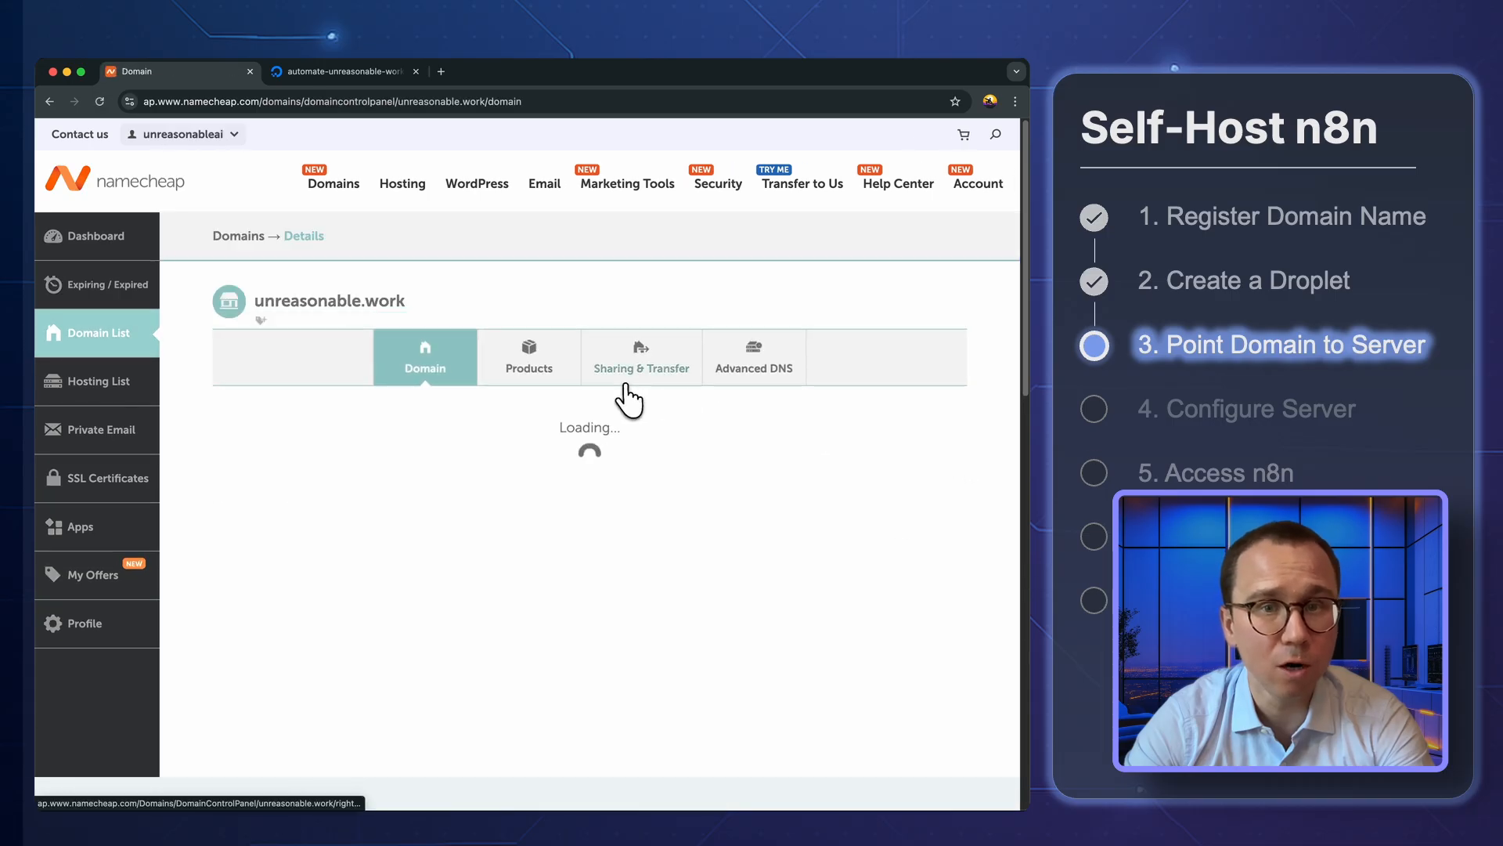
left_click(763, 375)
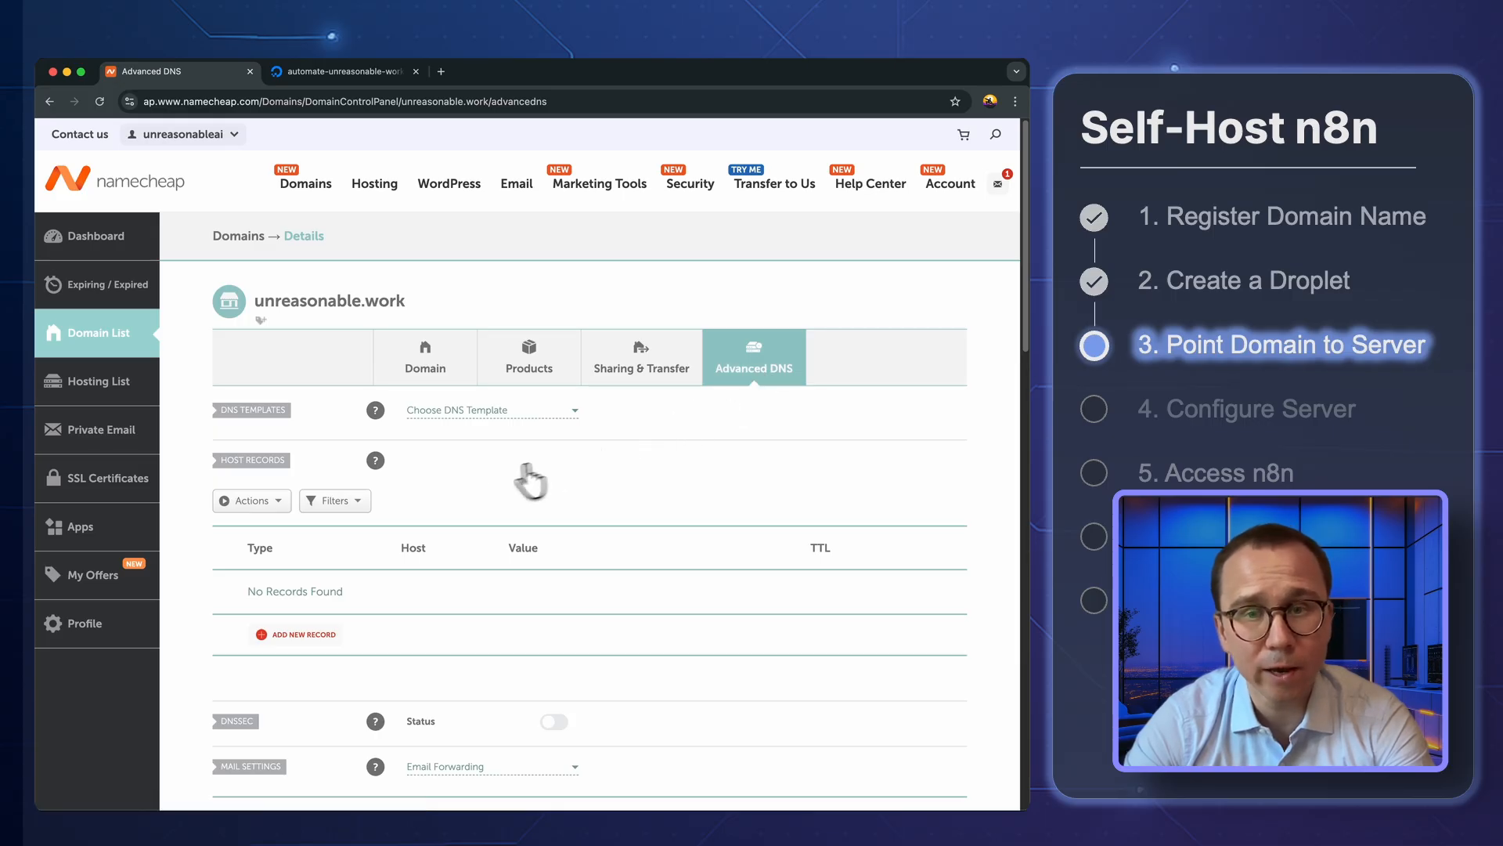
scroll(454, 479, "down", 1)
scroll(321, 486, "up", 1)
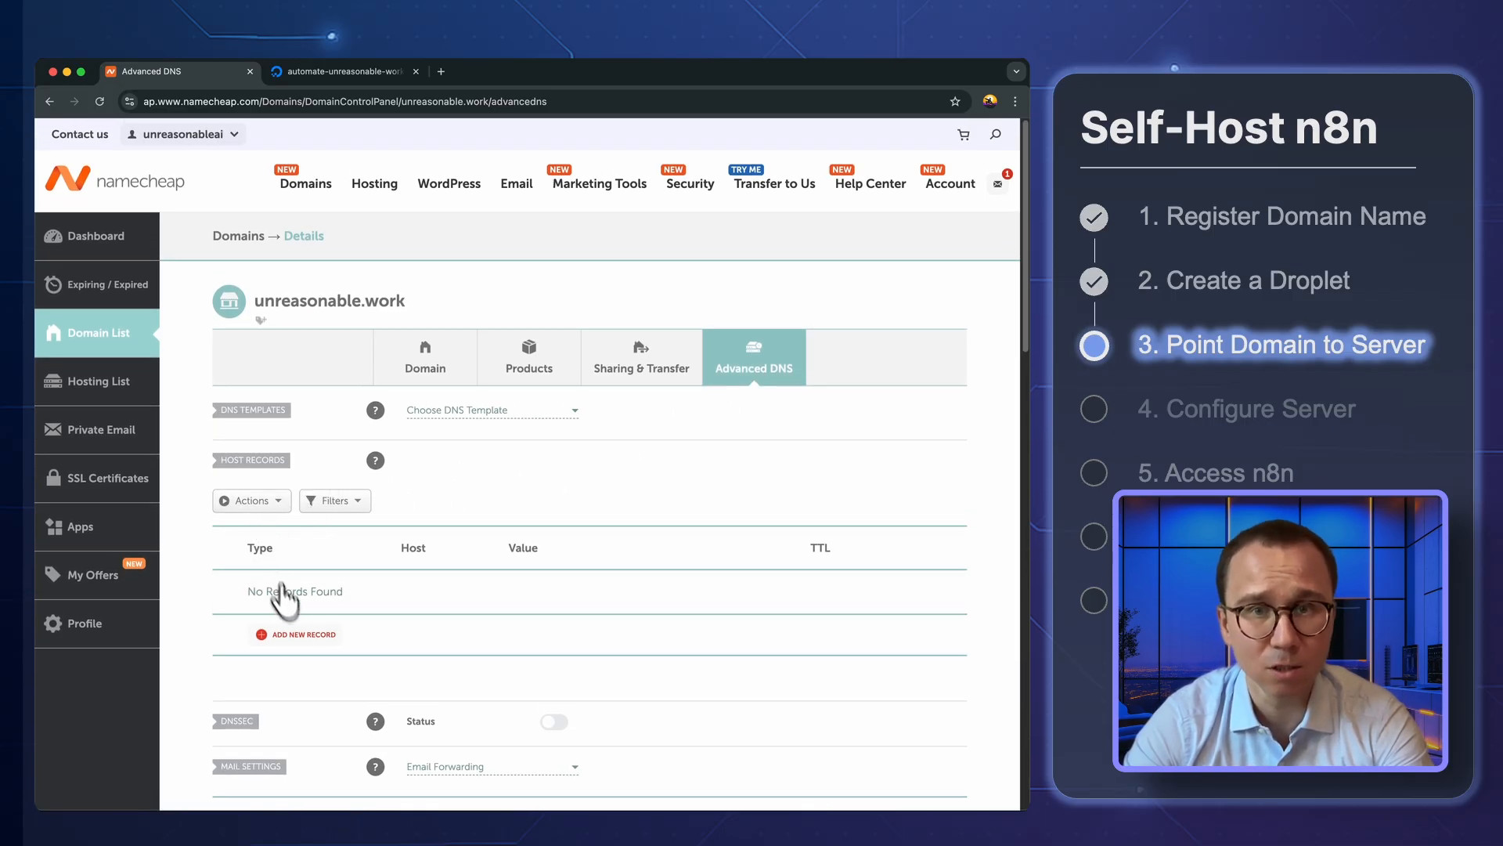
Add and save an A Record with host automate, value 104.248.137.83 and automatic TTL
left_click(304, 636)
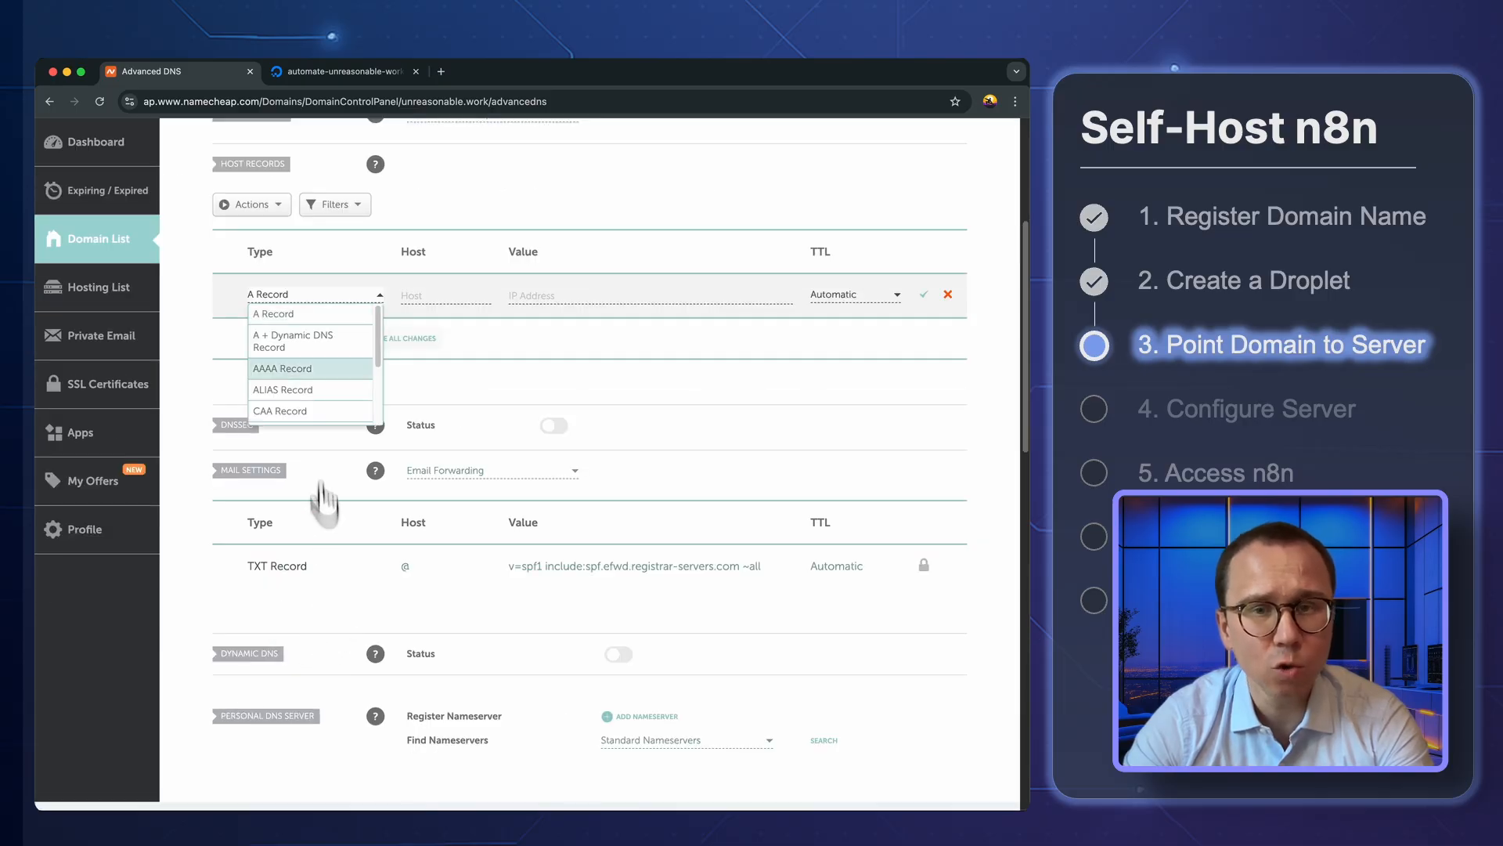
left_click(287, 313)
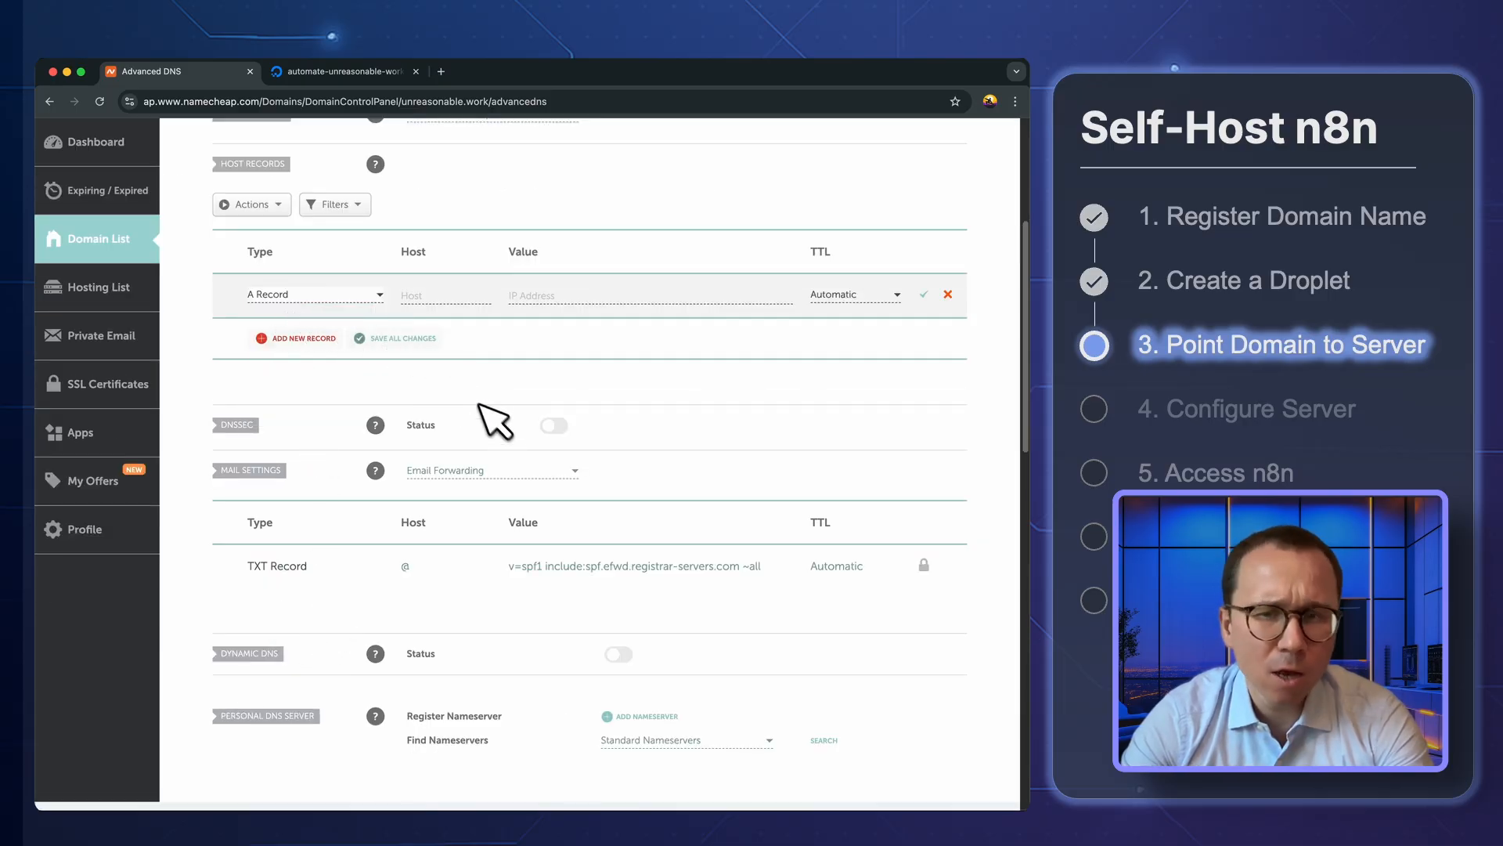
left_click(430, 294)
type("automate")
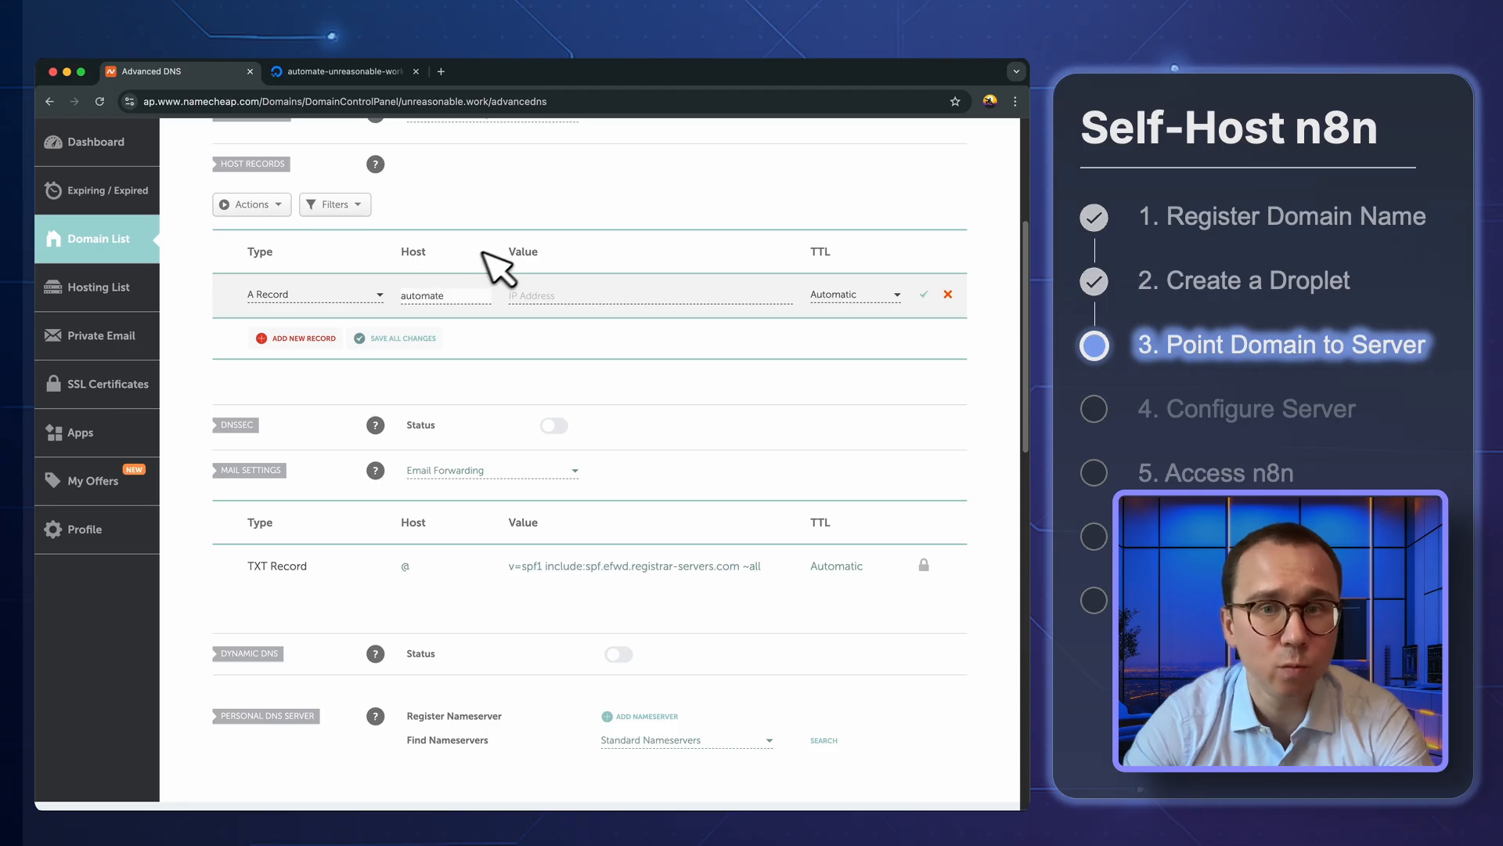
left_click(559, 296)
key("super+v")
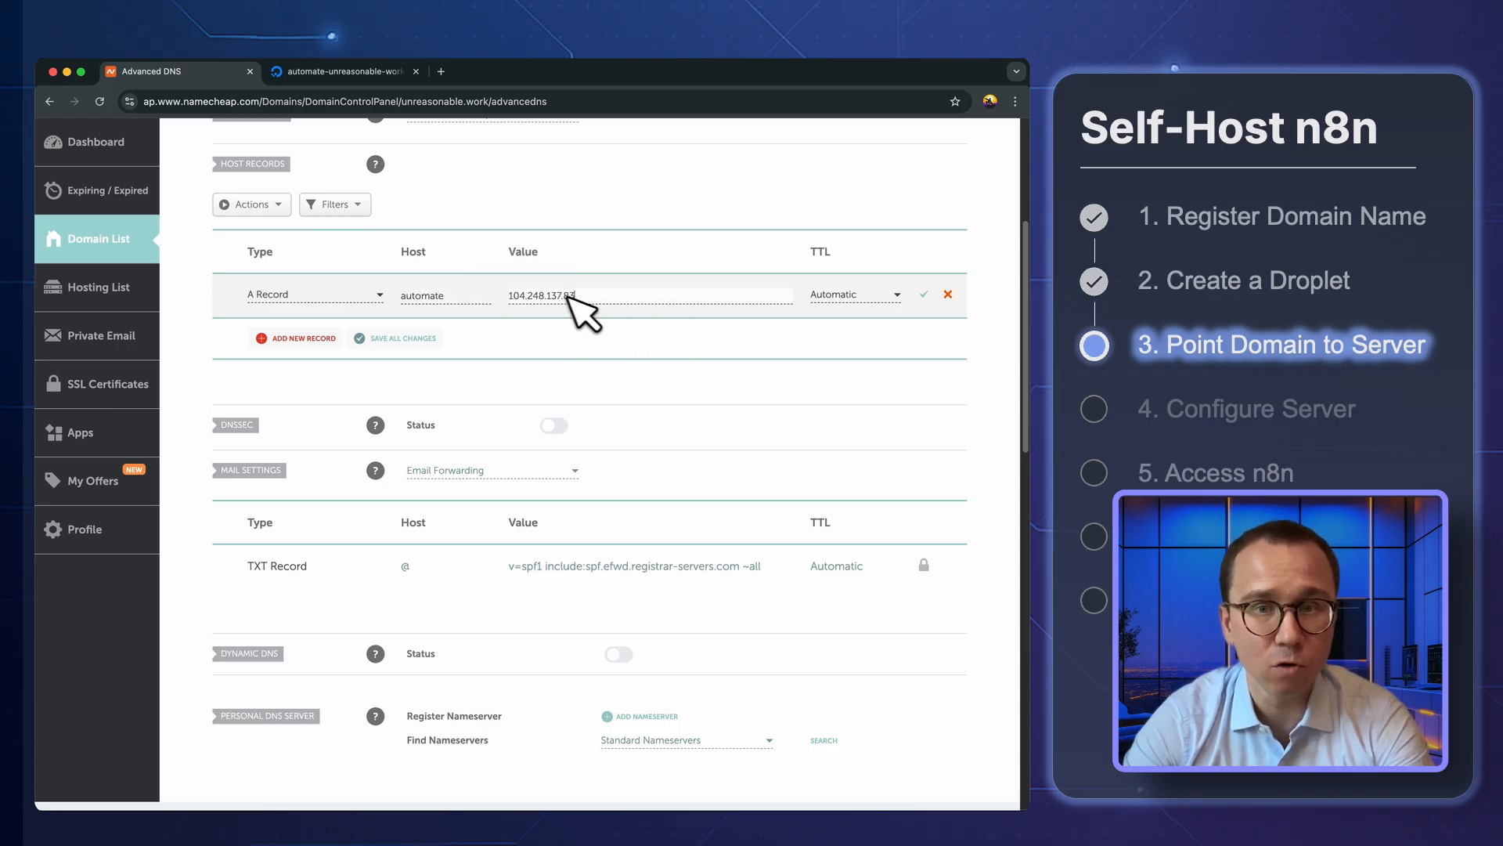
left_click(924, 301)
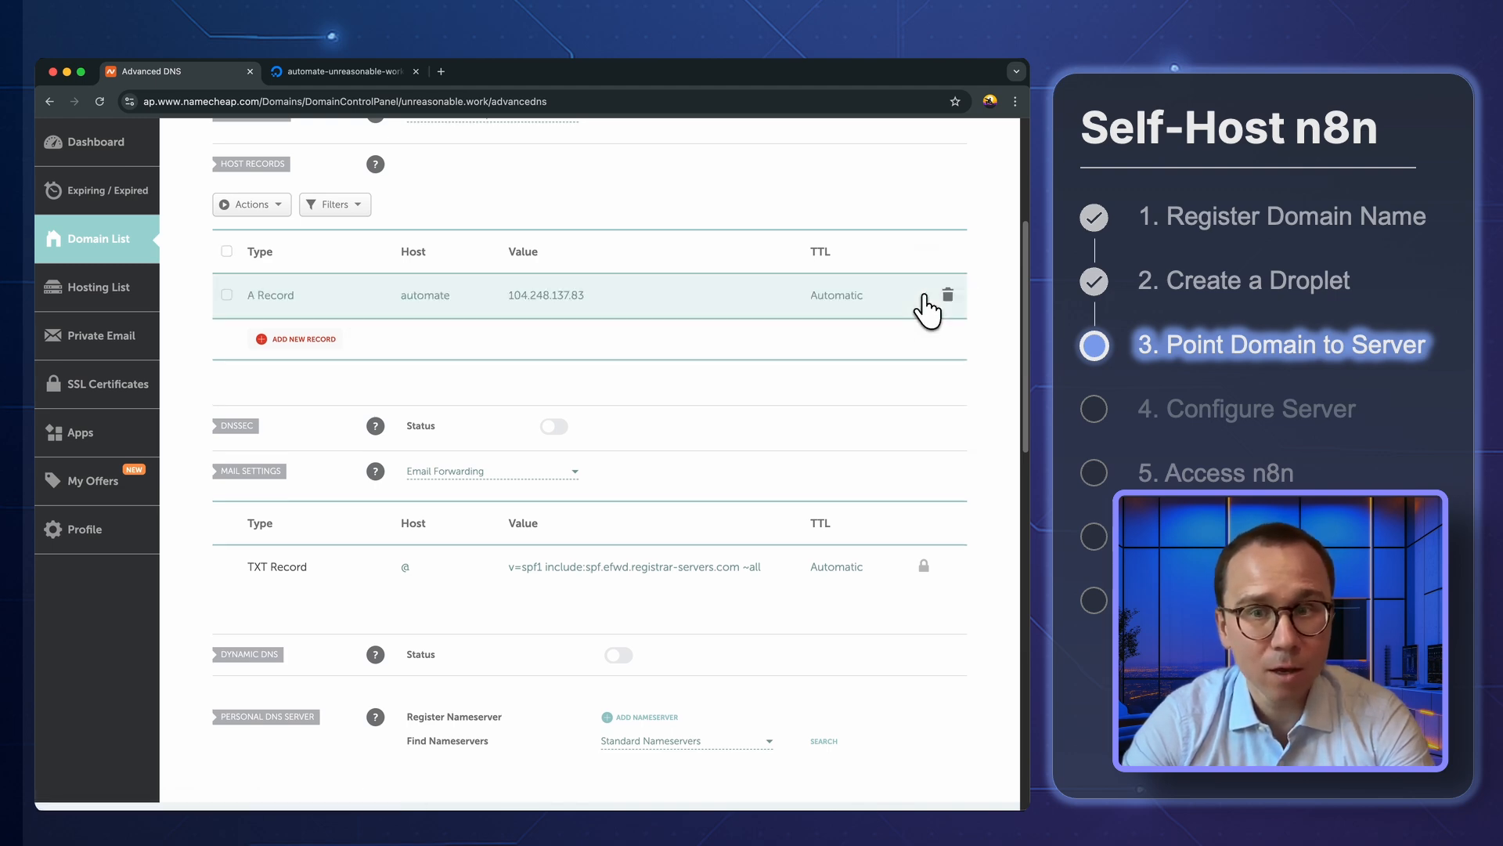
Switch to DigitalOcean and launch the Droplet Console as root for the automate-unreasonable-work Droplet
left_click(307, 70)
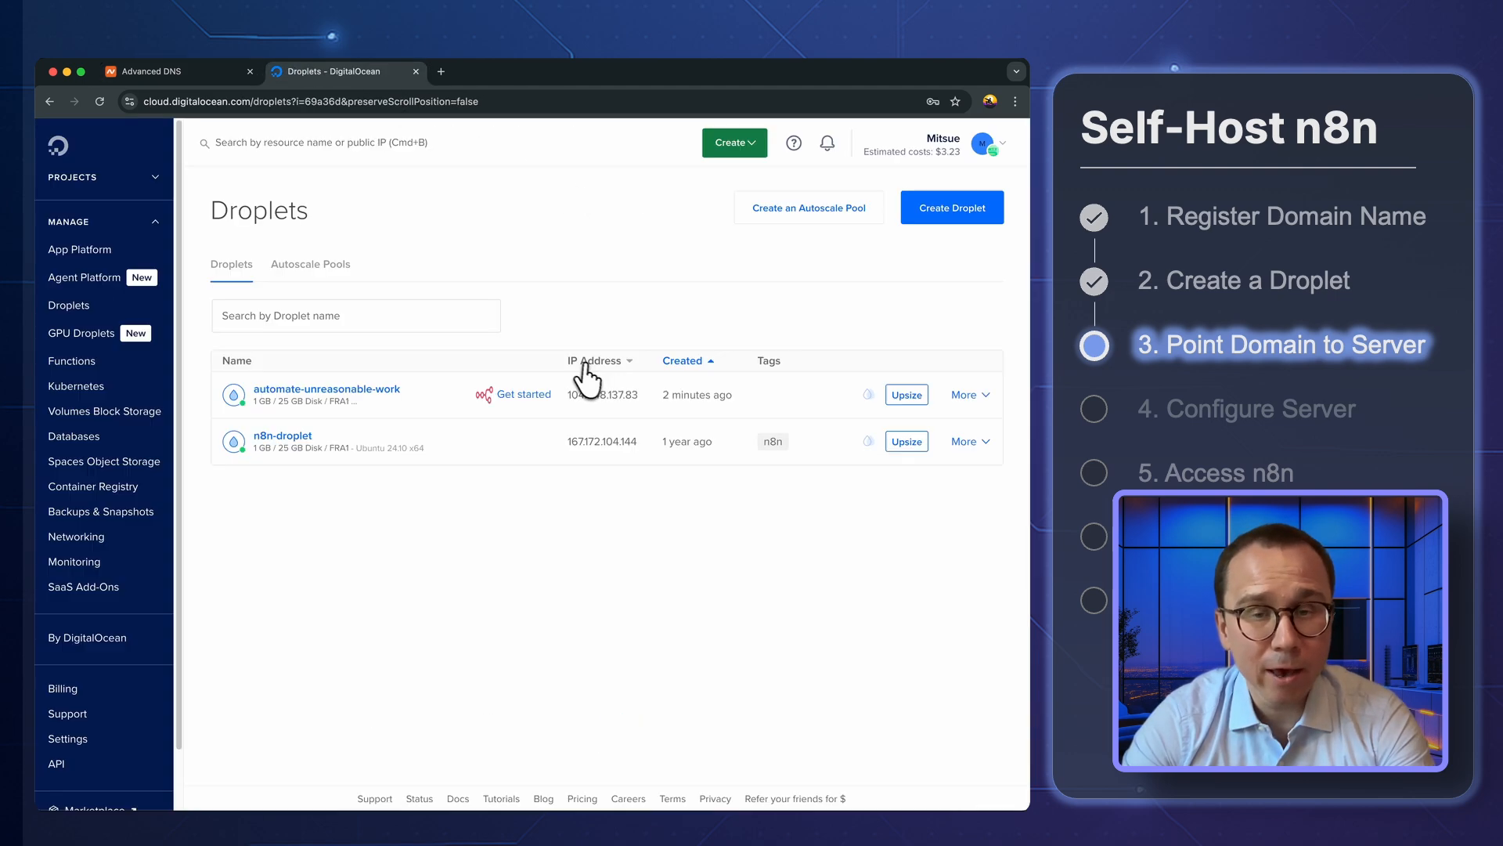
left_click(969, 401)
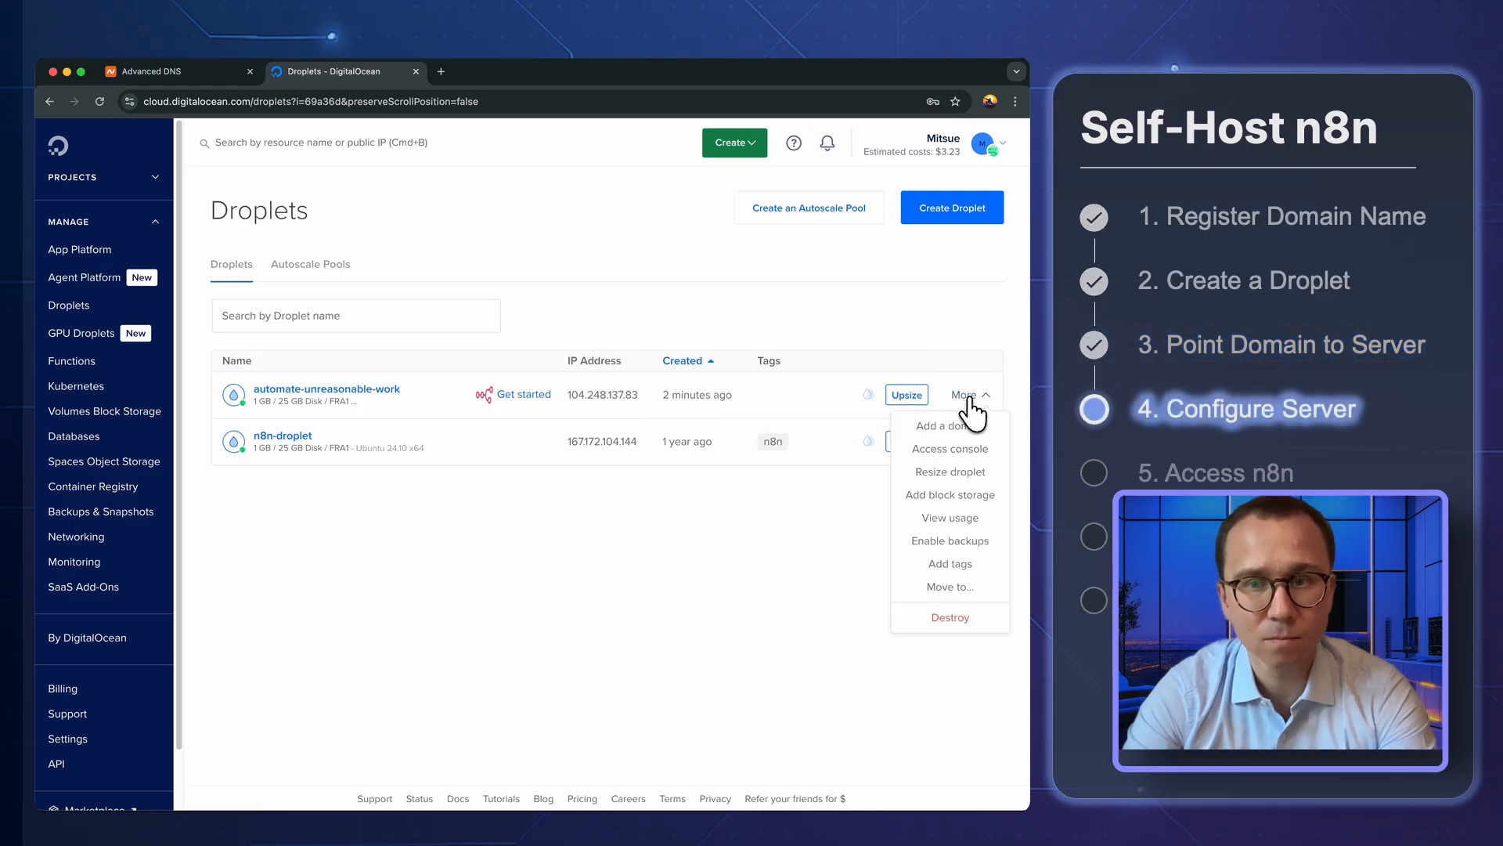
left_click(969, 454)
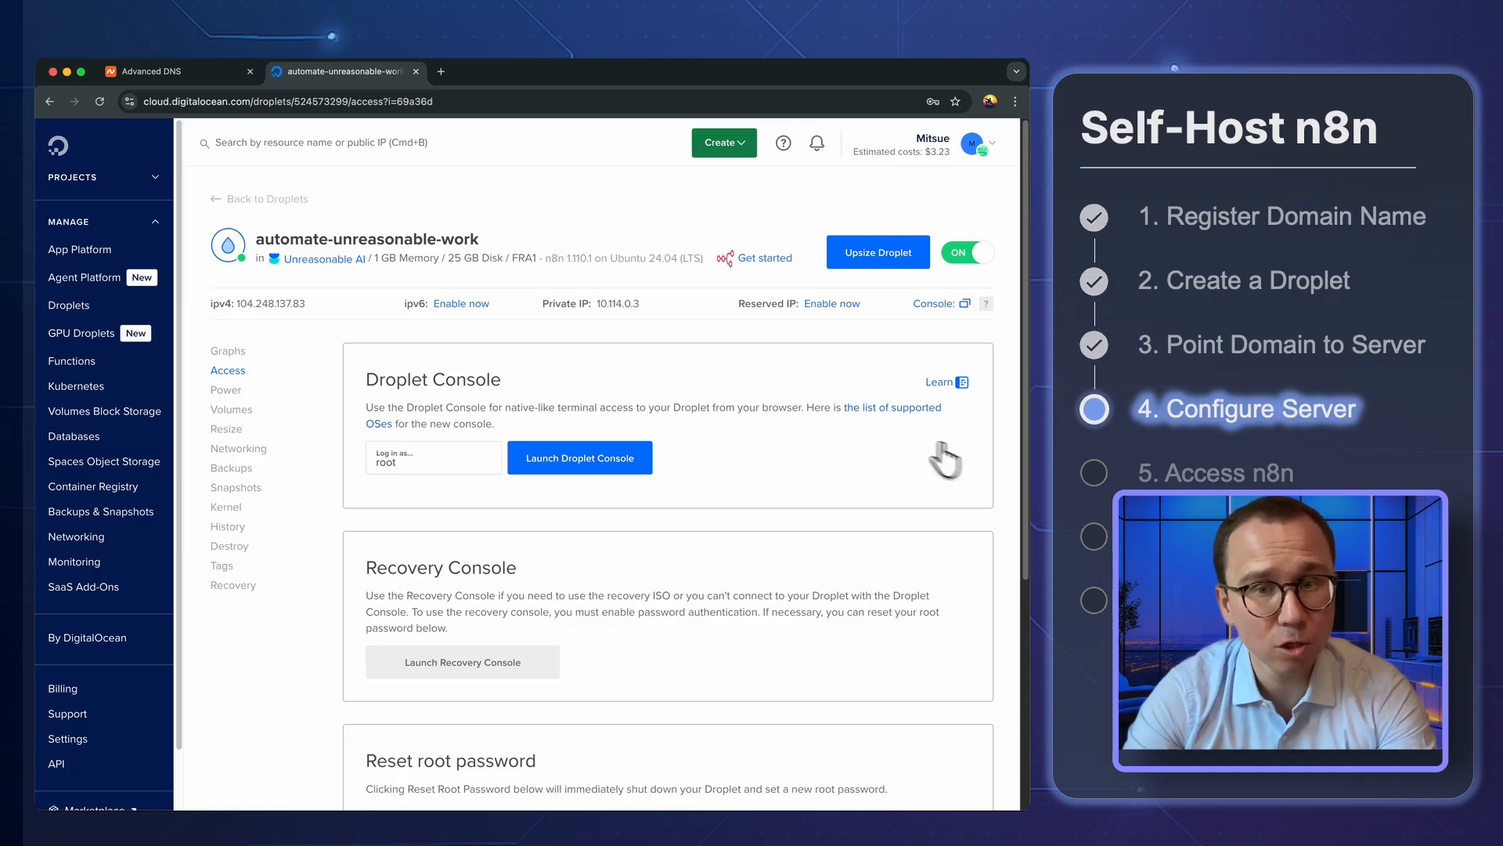
left_click(596, 464)
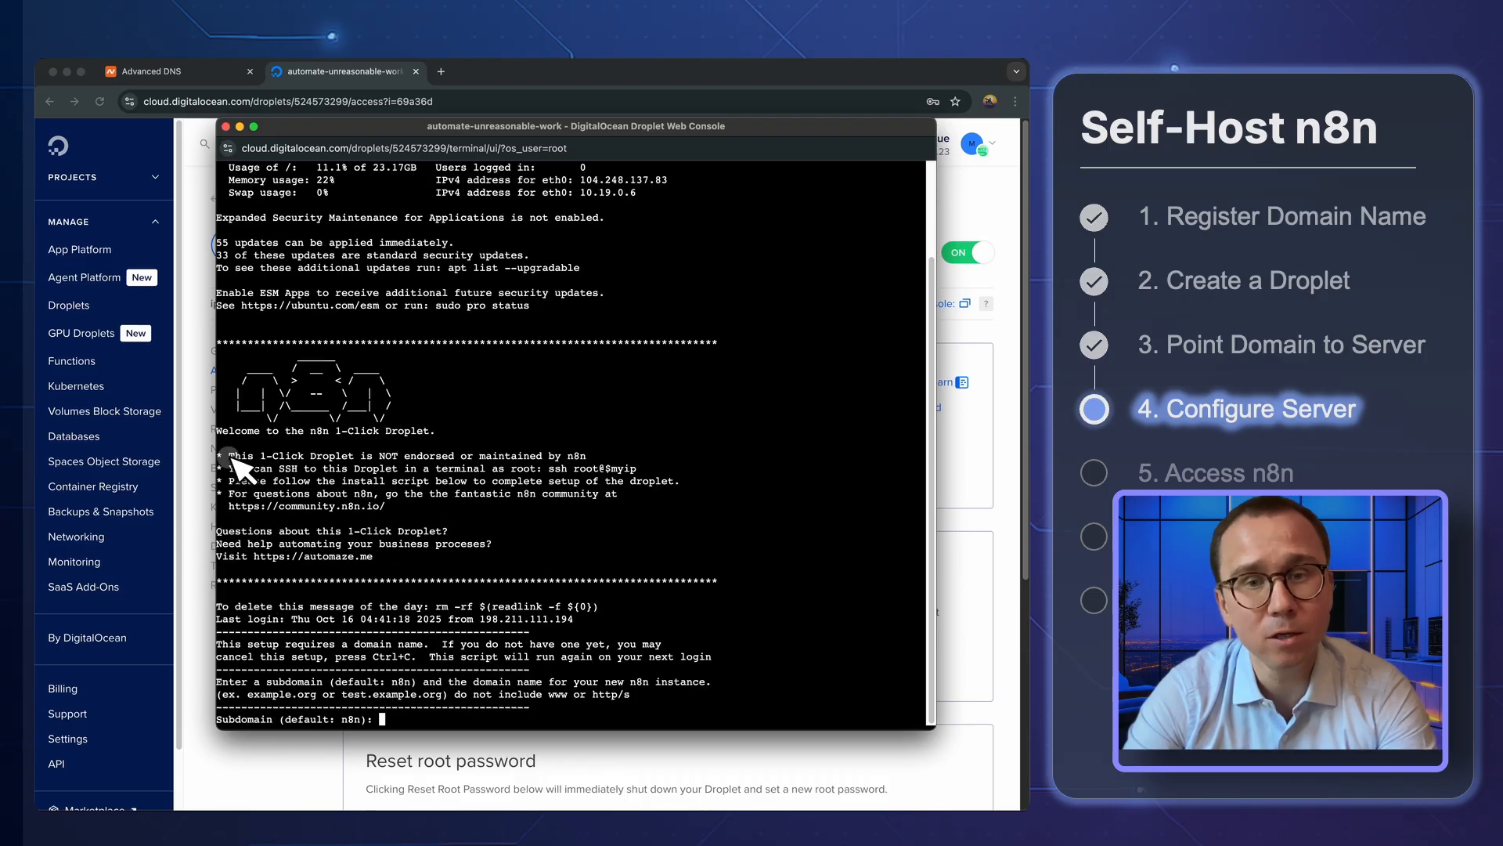
In the n8n setup script, enter automate as the subdomain and unreasonable.work as the domain name
left_click_drag(228, 454, 403, 509)
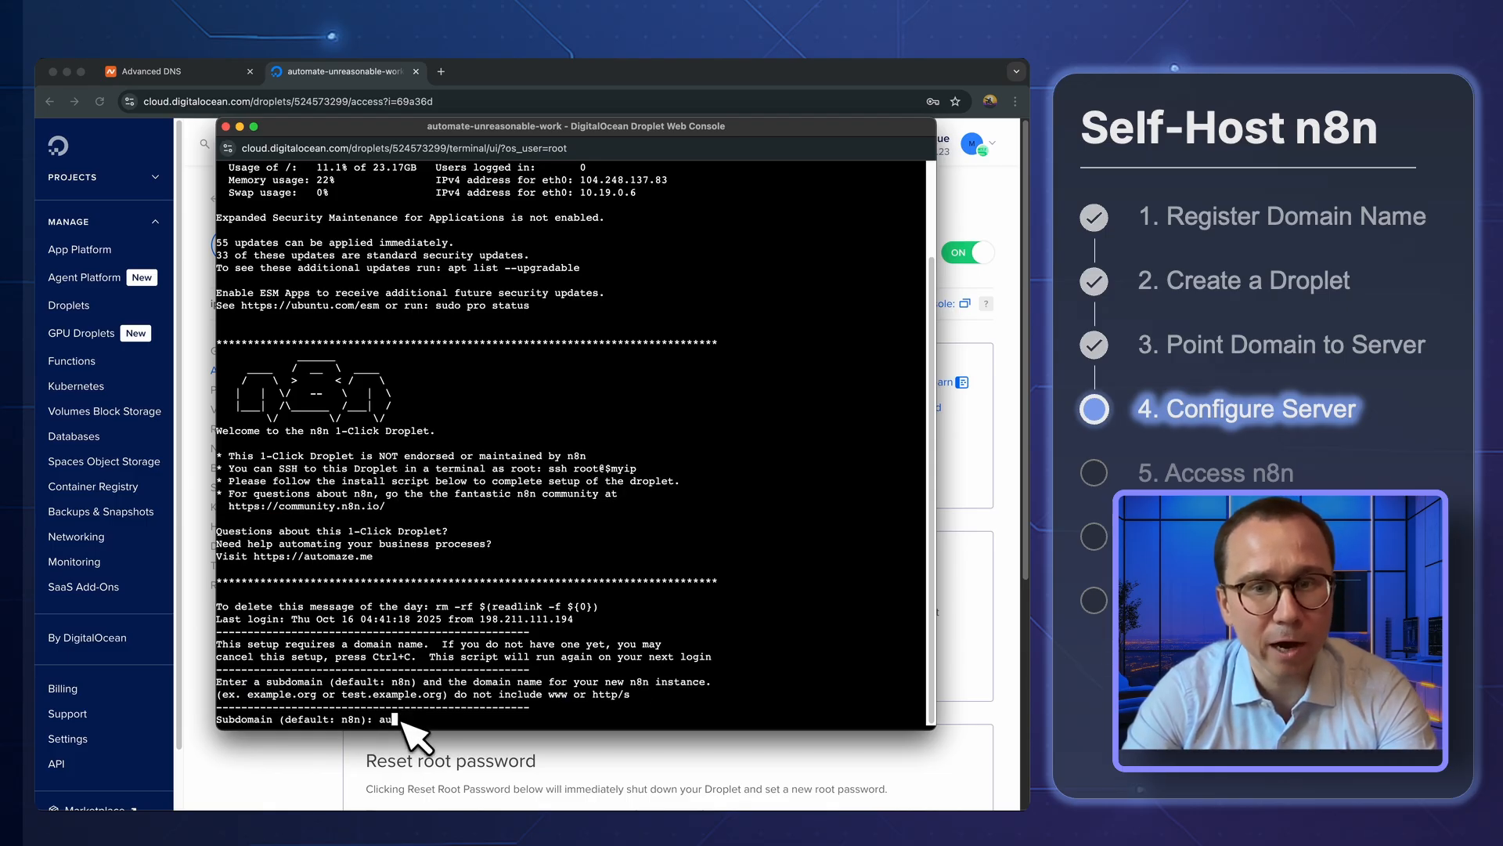
key("Return")
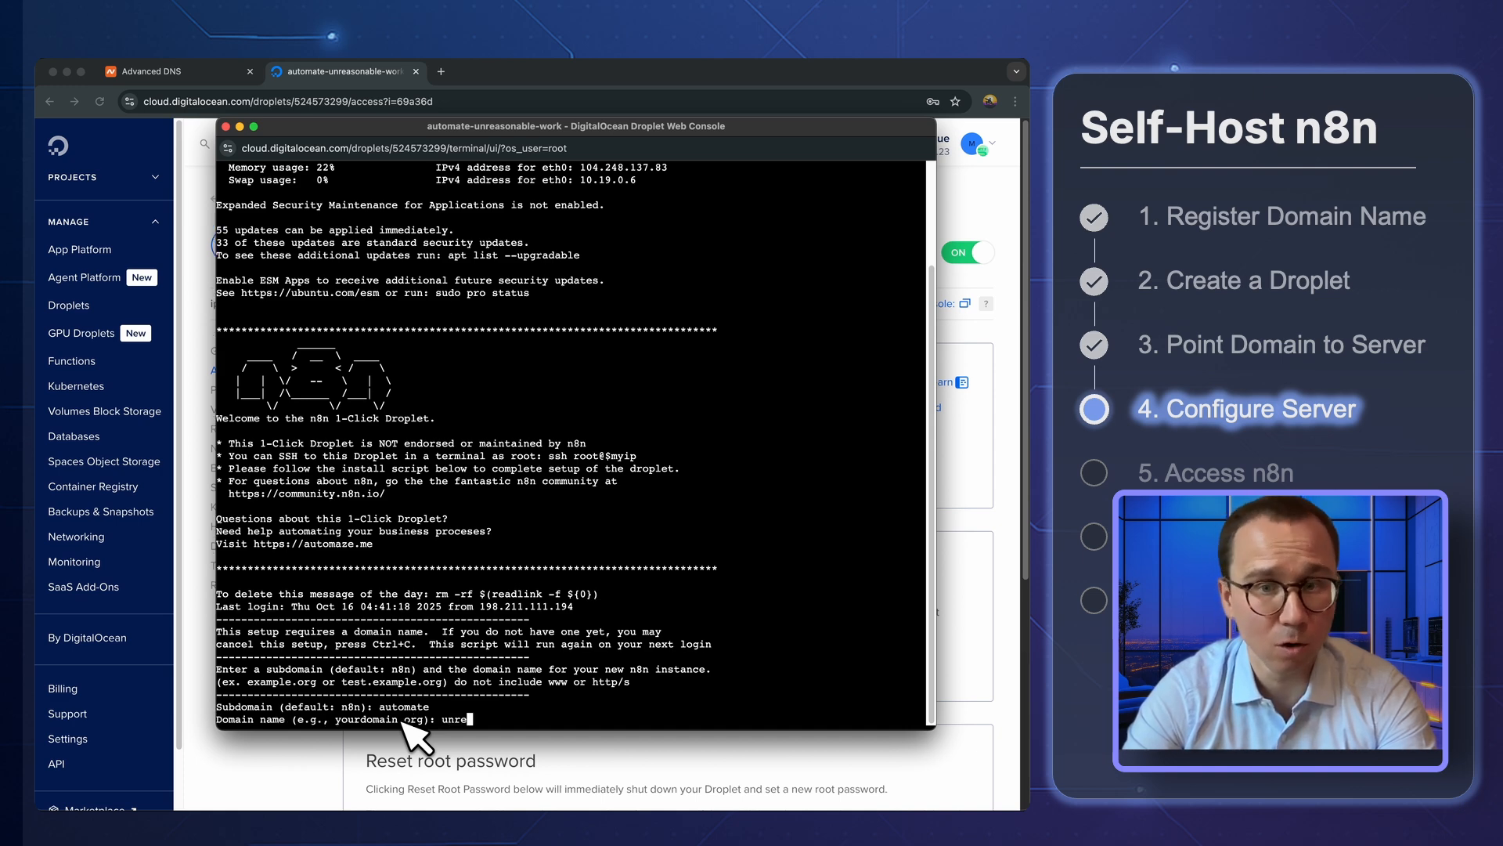
type("unreasonable.work")
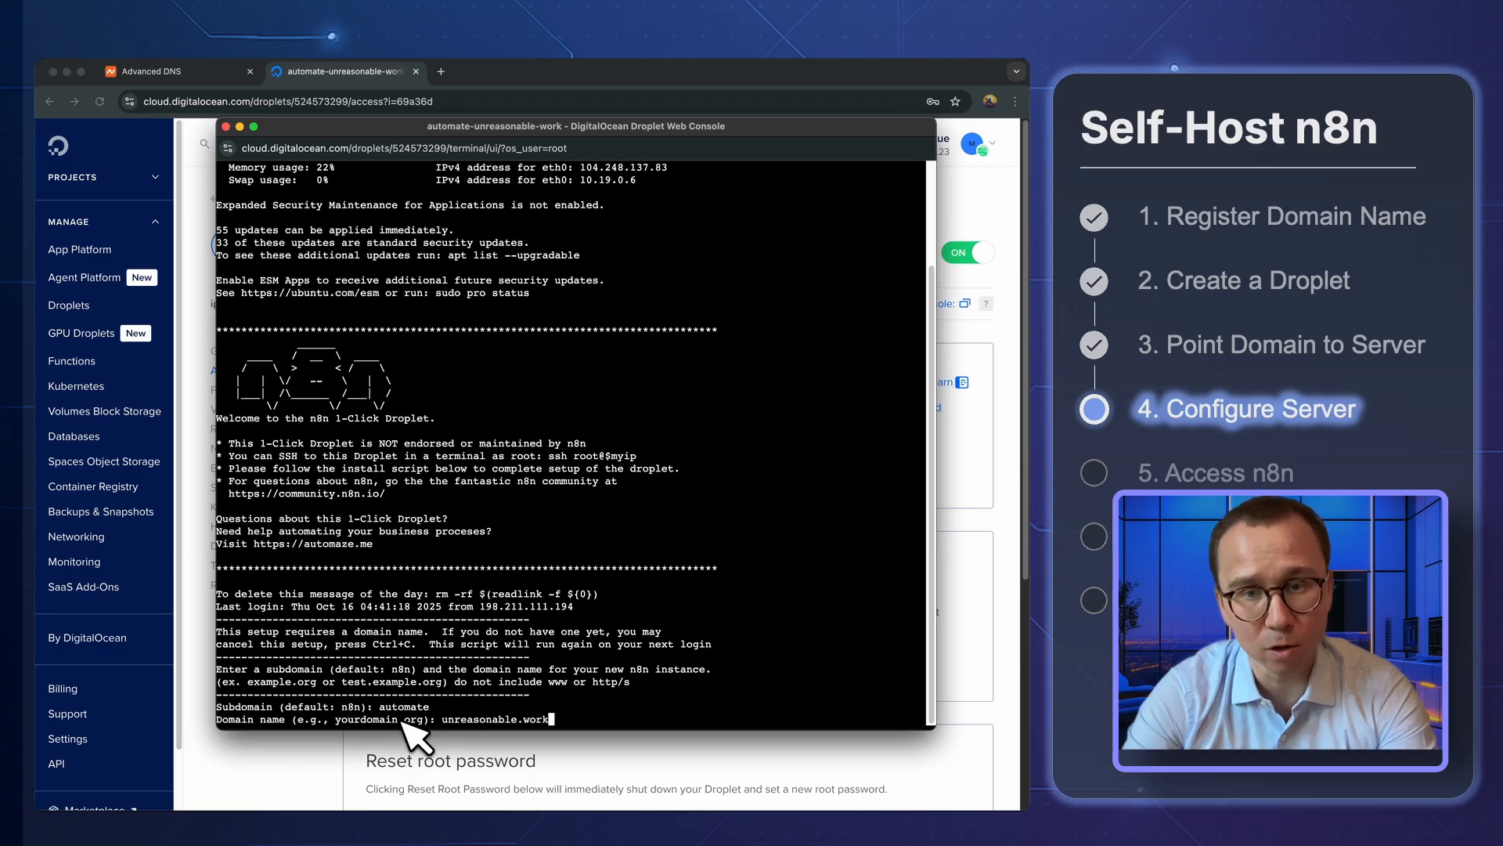
key("Return")
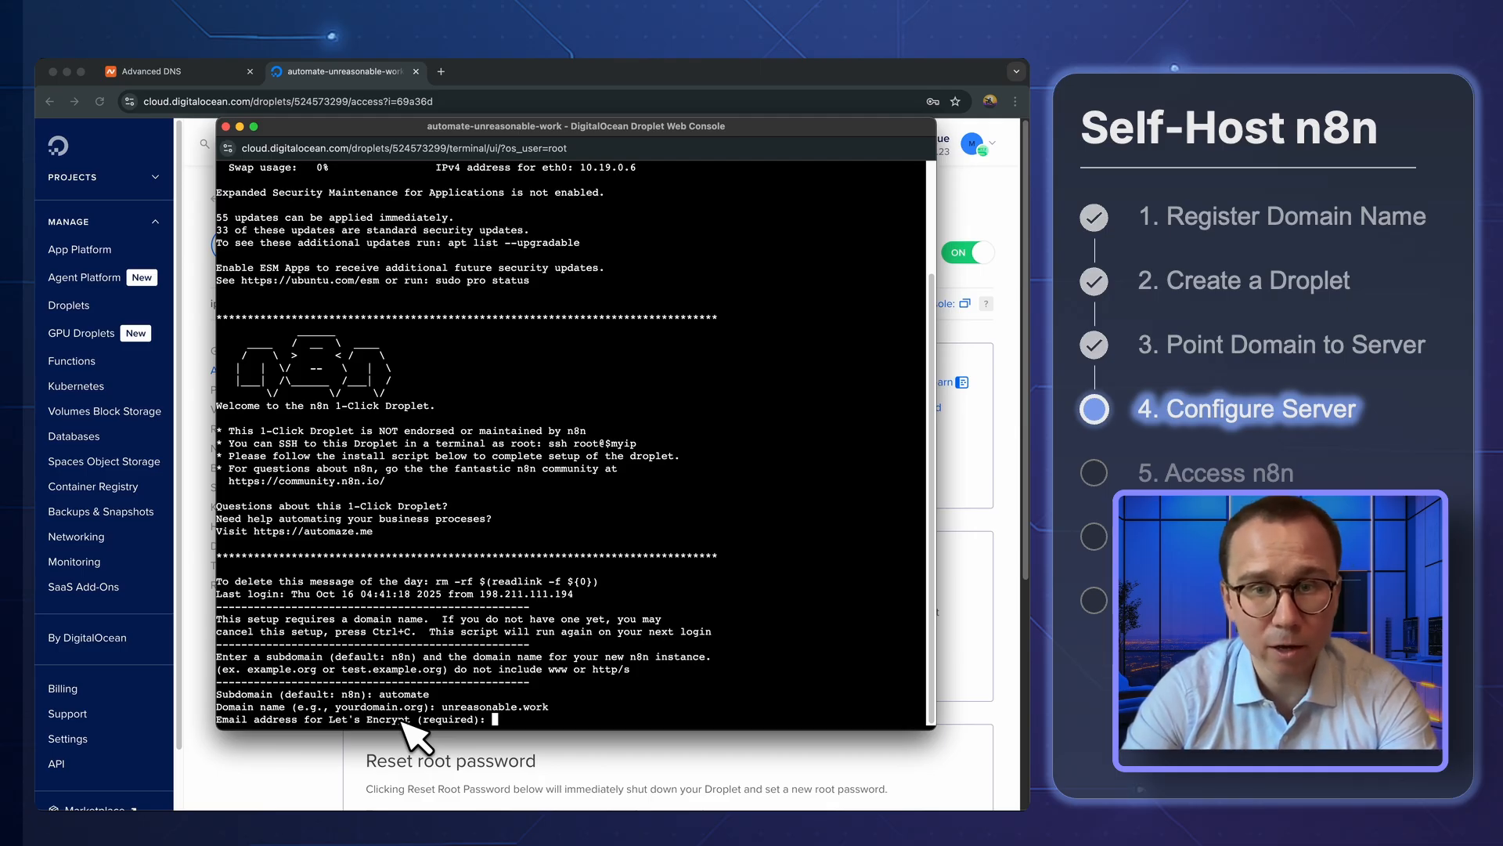
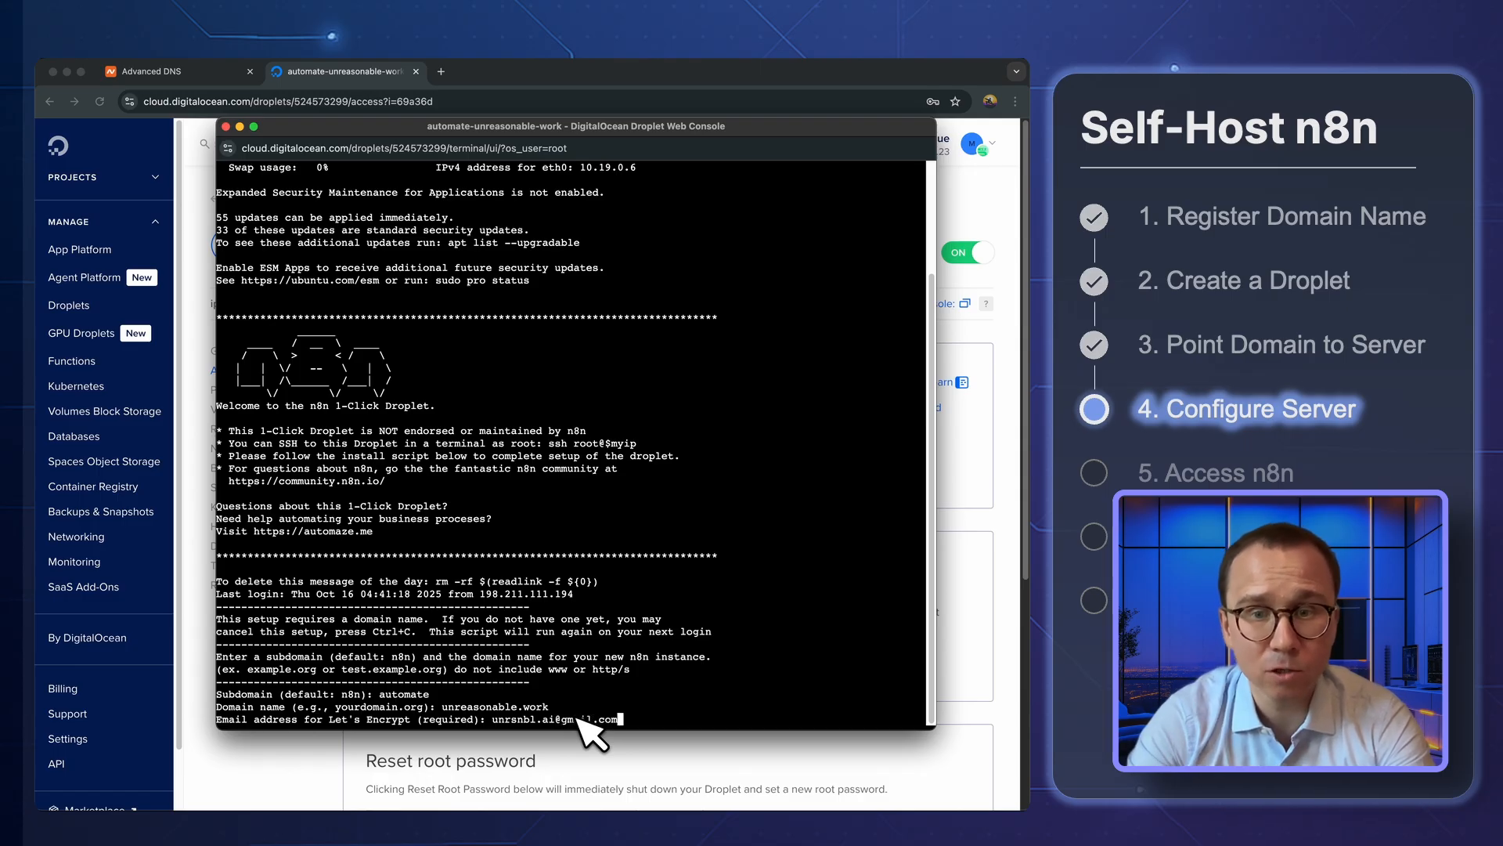
Enter the e-mail address for Let's Encrypt and answer n to configuring a timezone
key("Return")
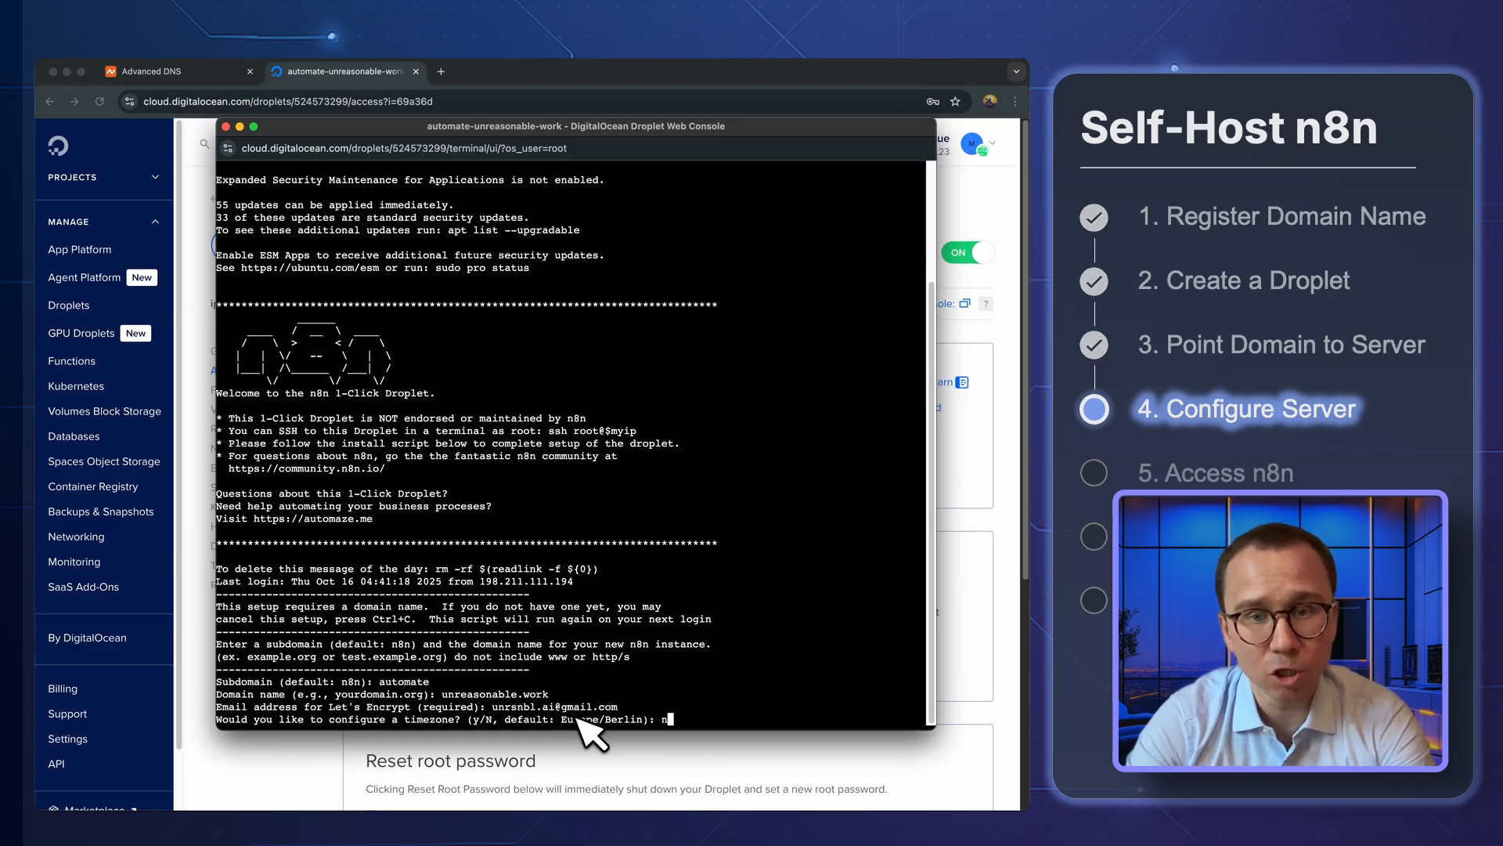
key("Return")
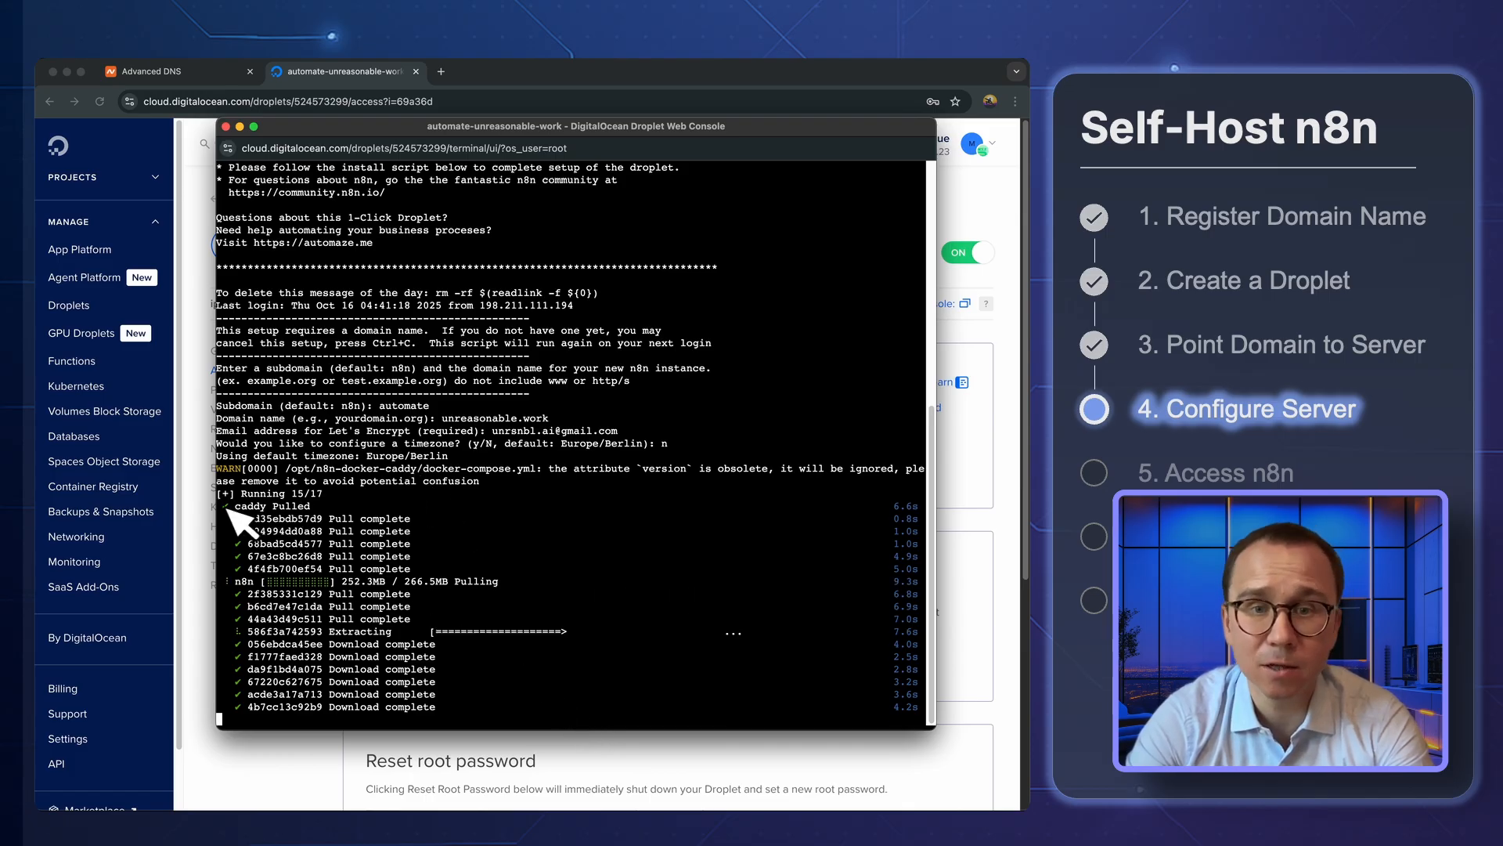
Examine the installation output for the caddy and n8n images, the network and the containers
left_click_drag(235, 506, 333, 510)
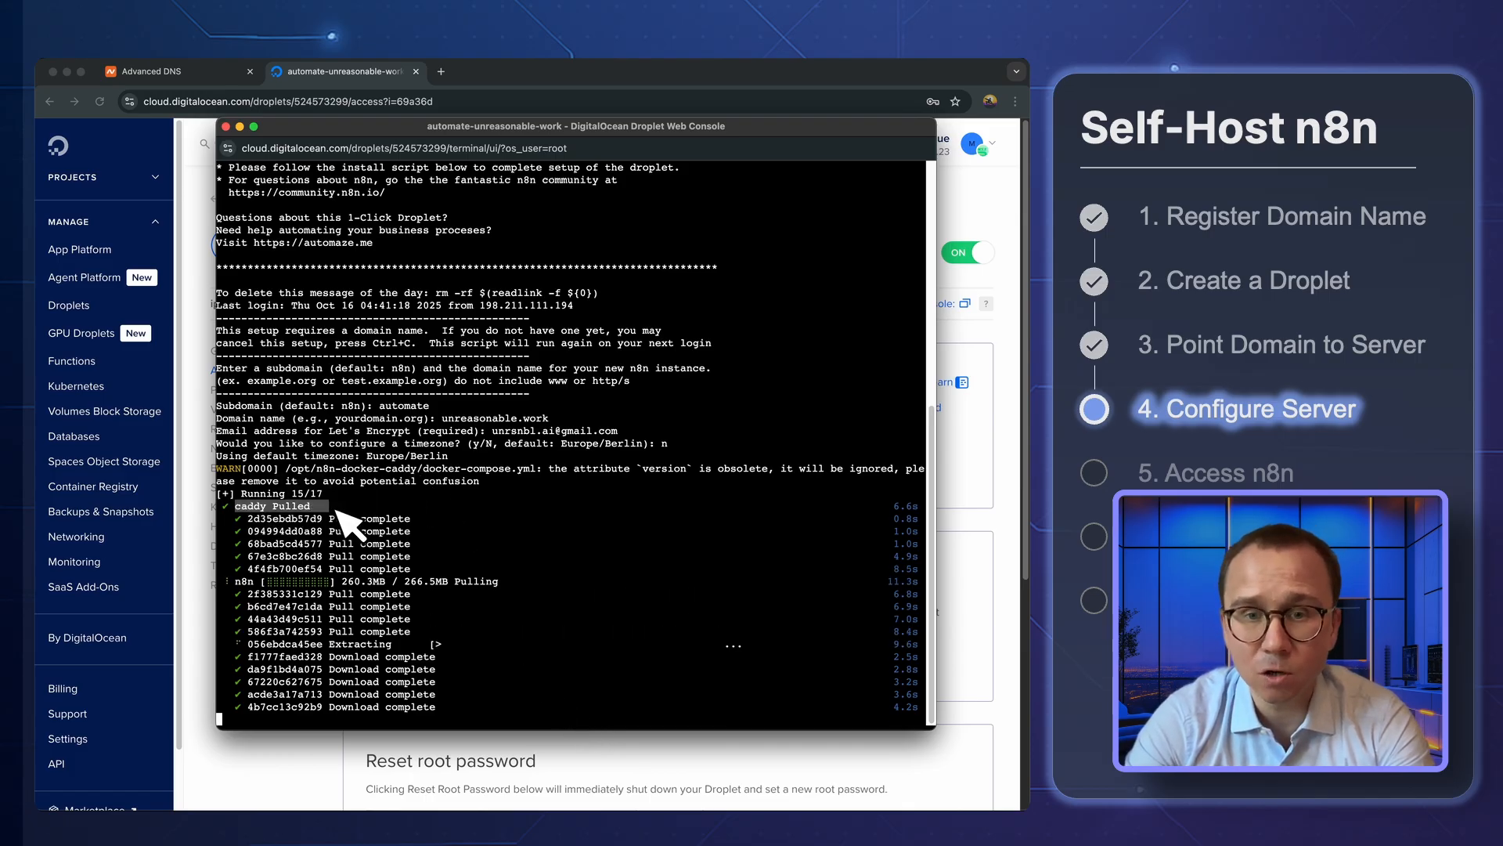
left_click_drag(235, 581, 517, 584)
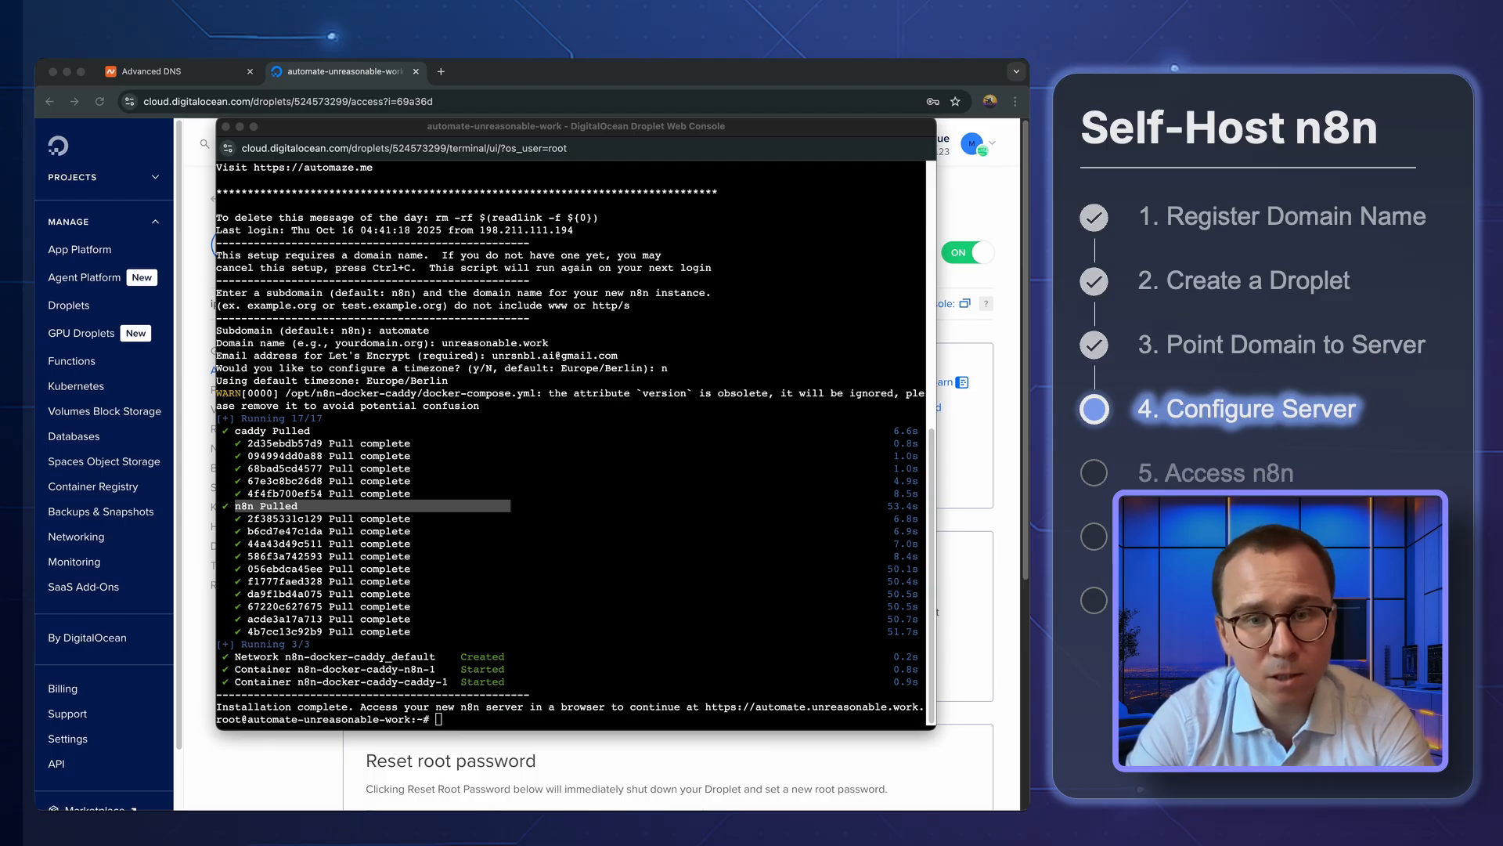
left_click(264, 676)
left_click(237, 660)
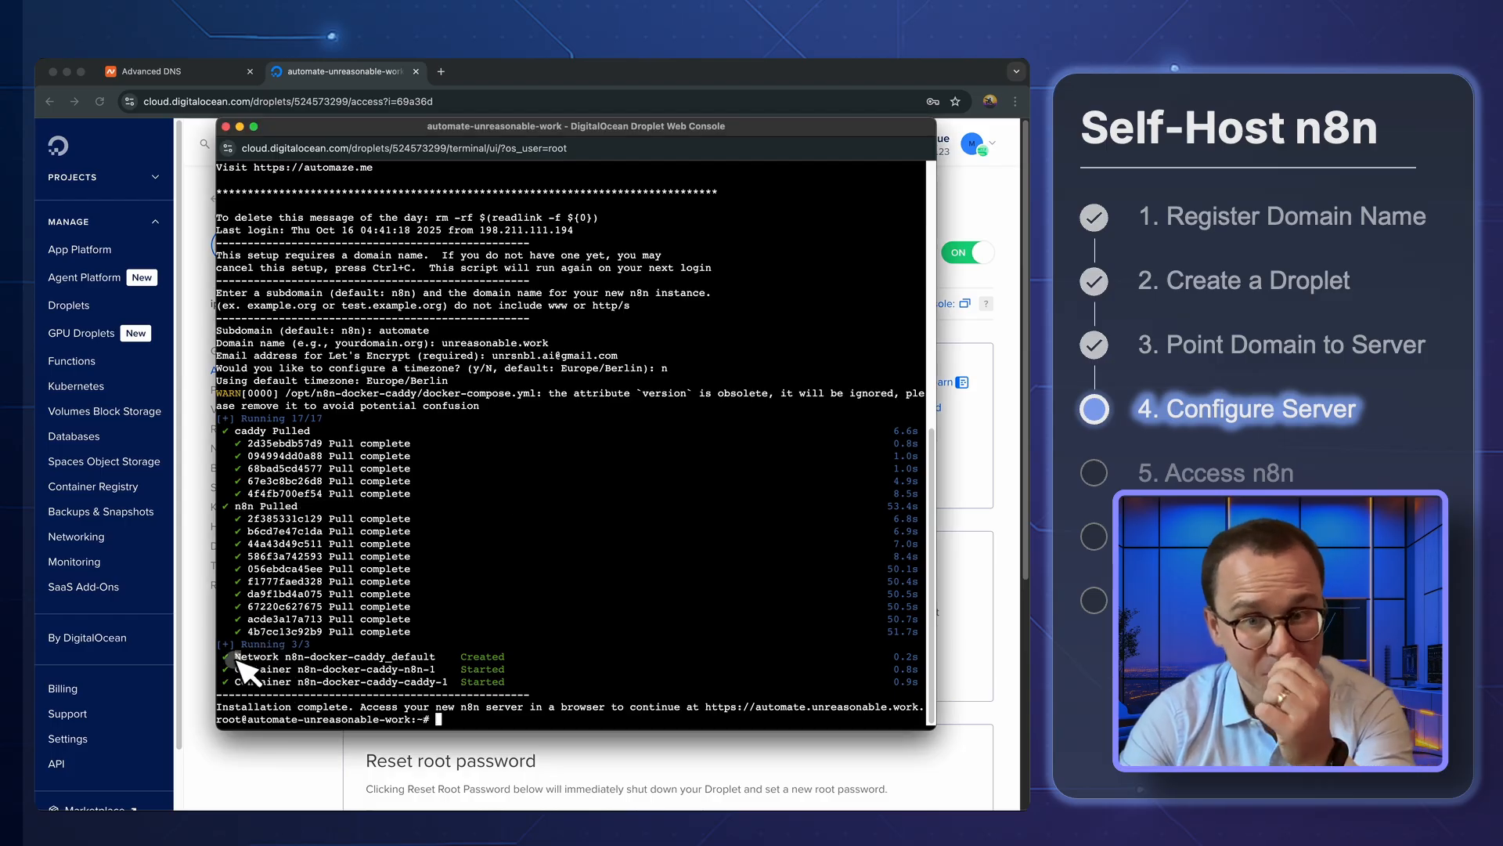
left_click_drag(235, 669, 438, 666)
left_click(367, 680)
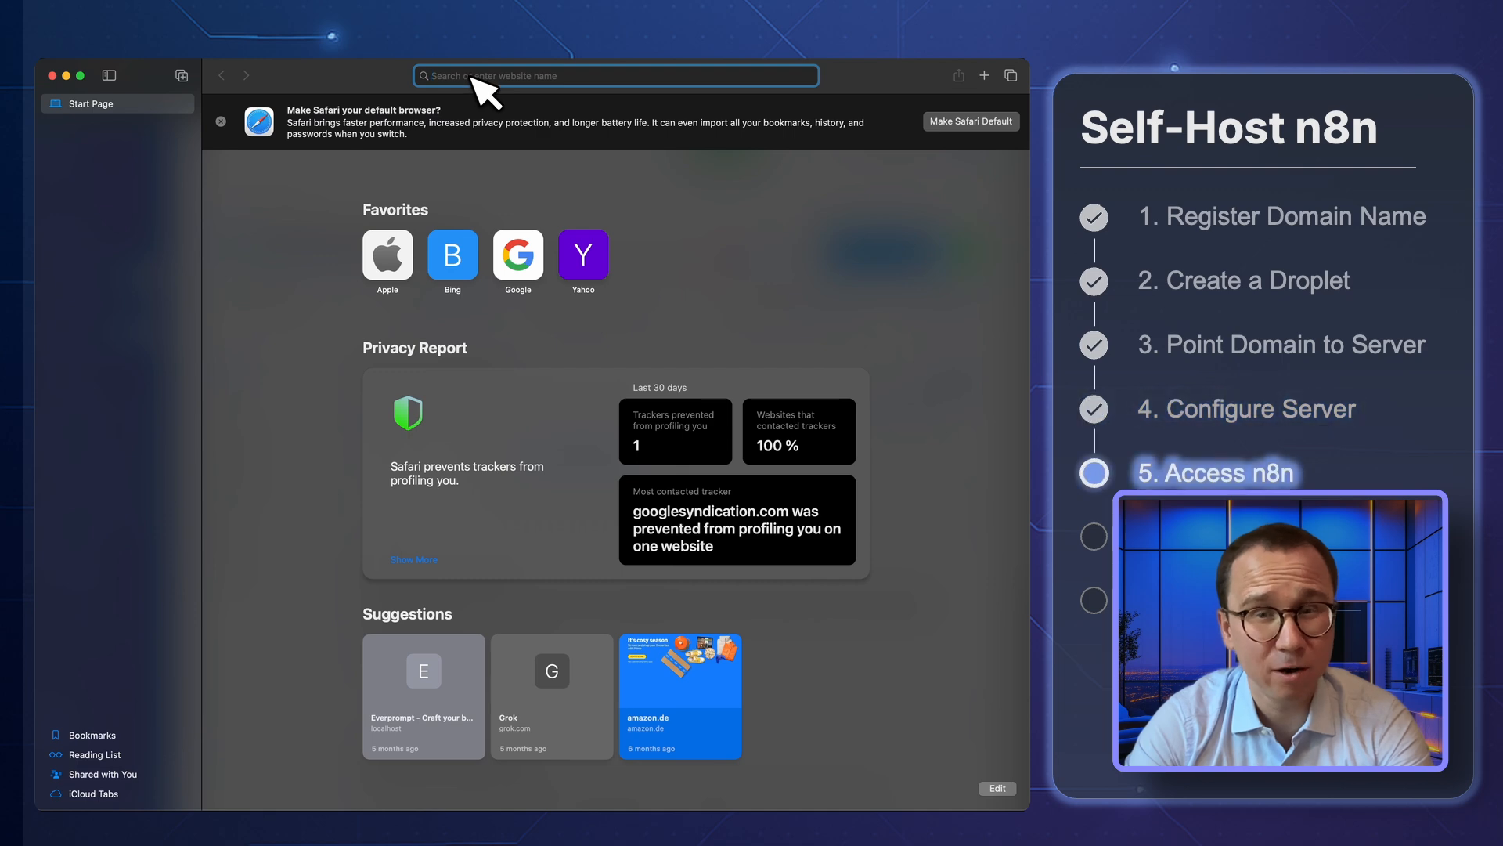
Open automate.unreasonable.work in Safari and hide the browser's sidebar
left_click(474, 76)
type("automate")
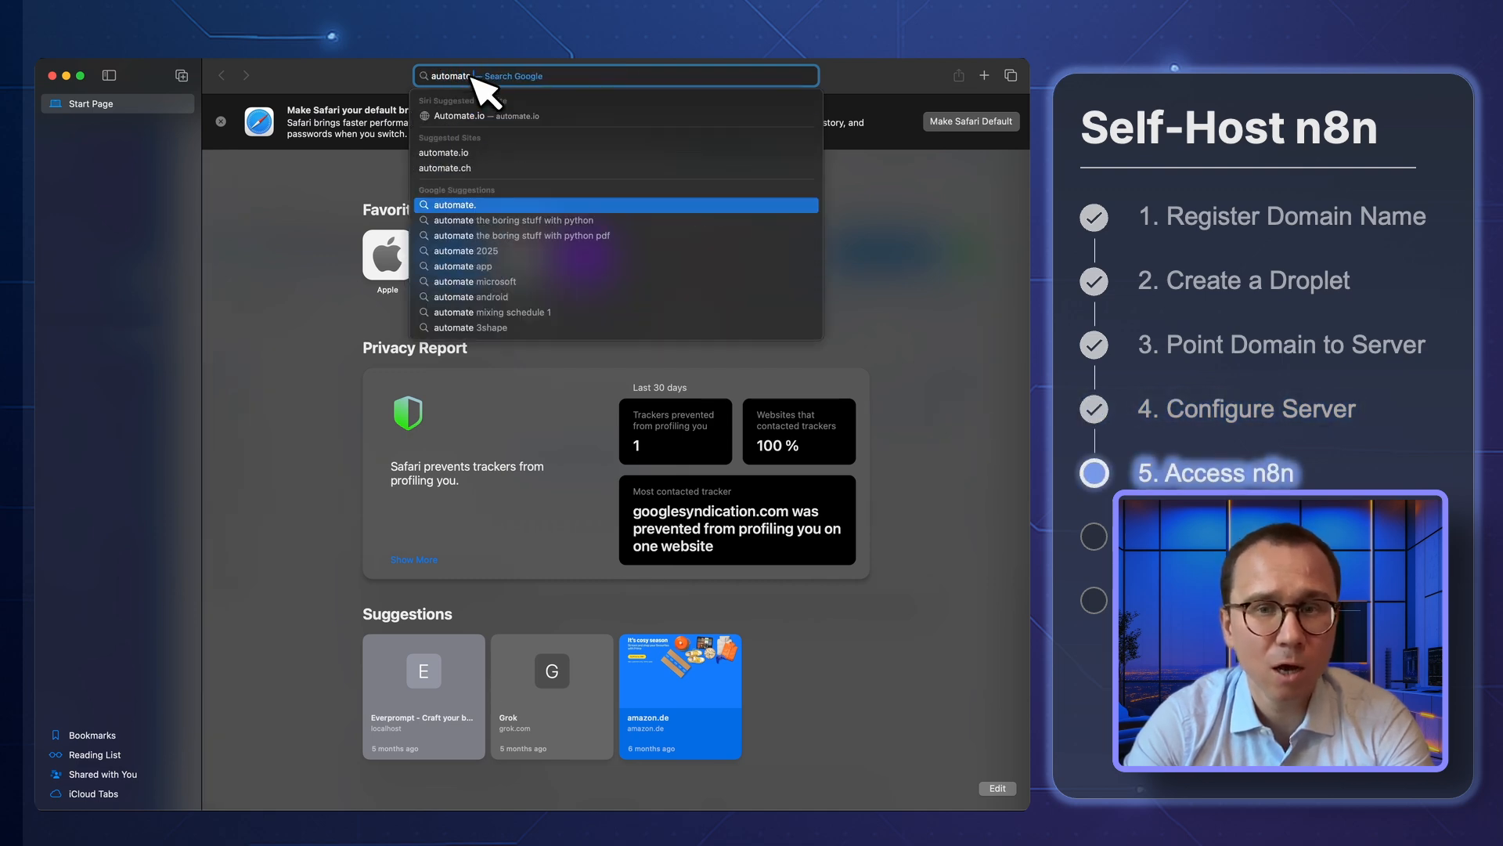
type(".")
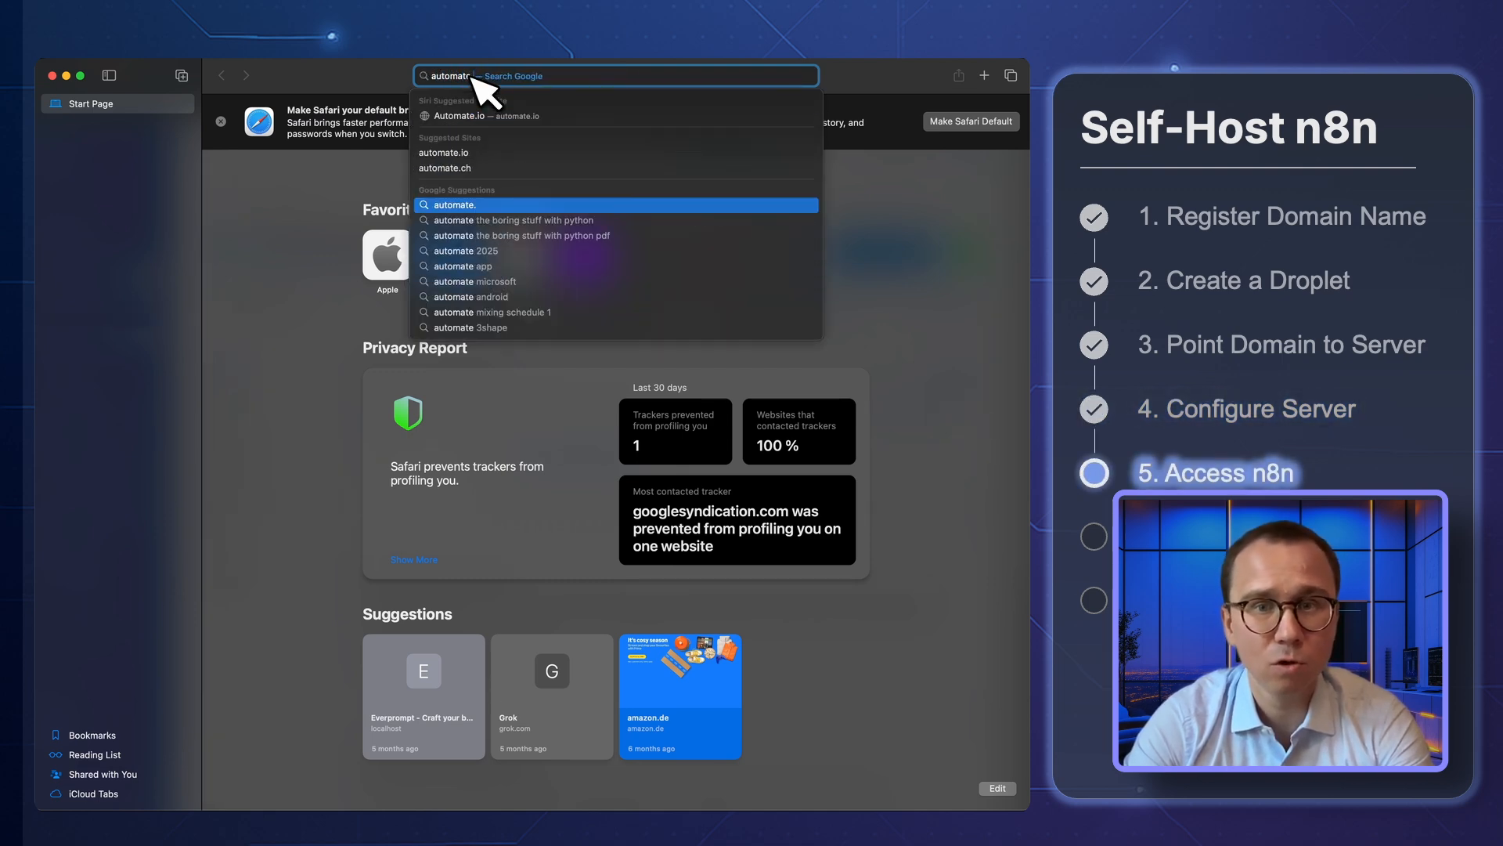
type("unreasonable.")
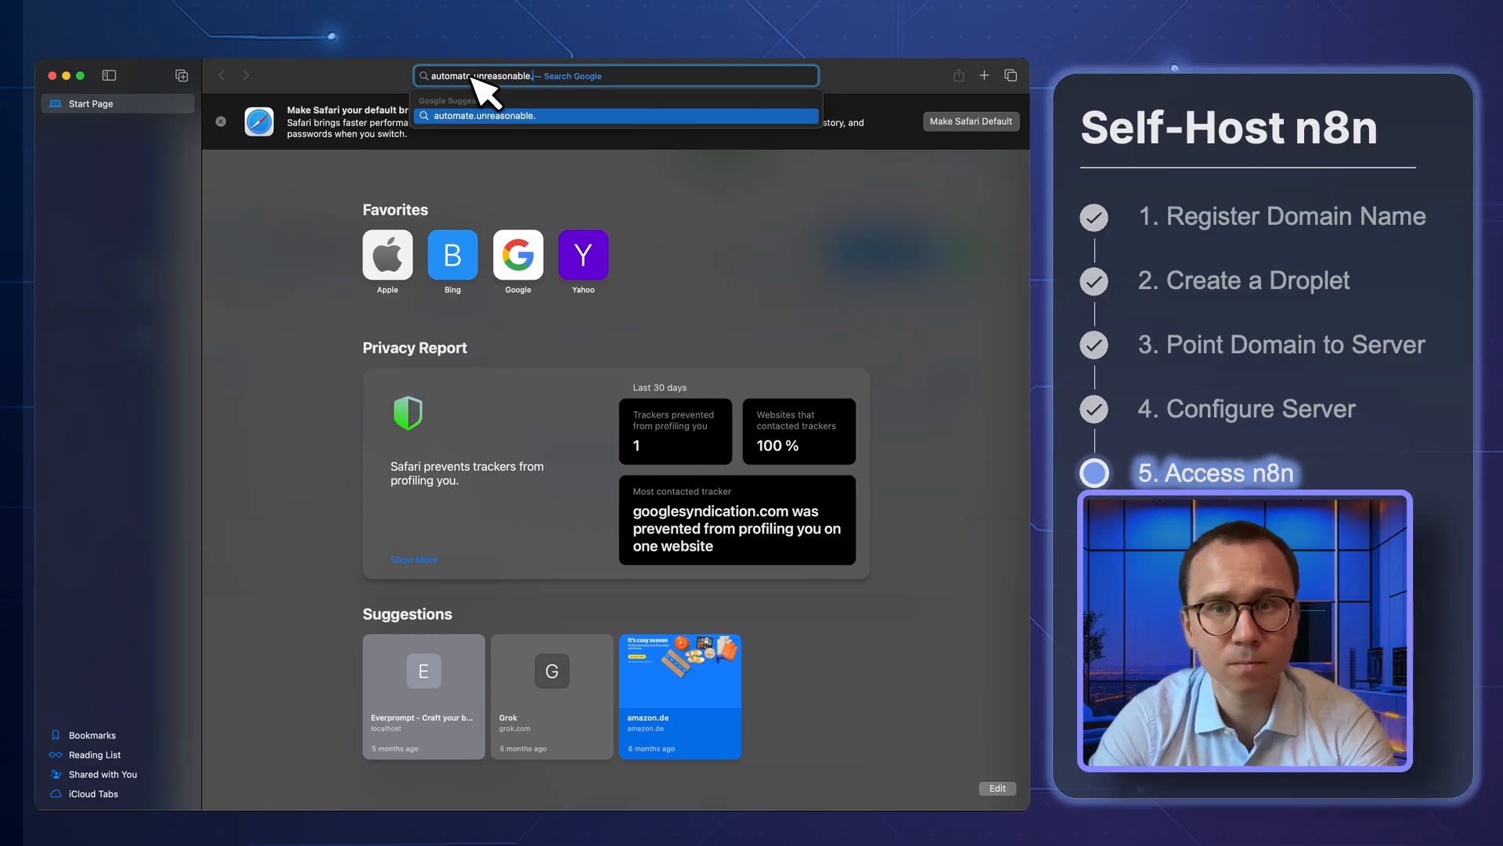
type("work")
key("Return")
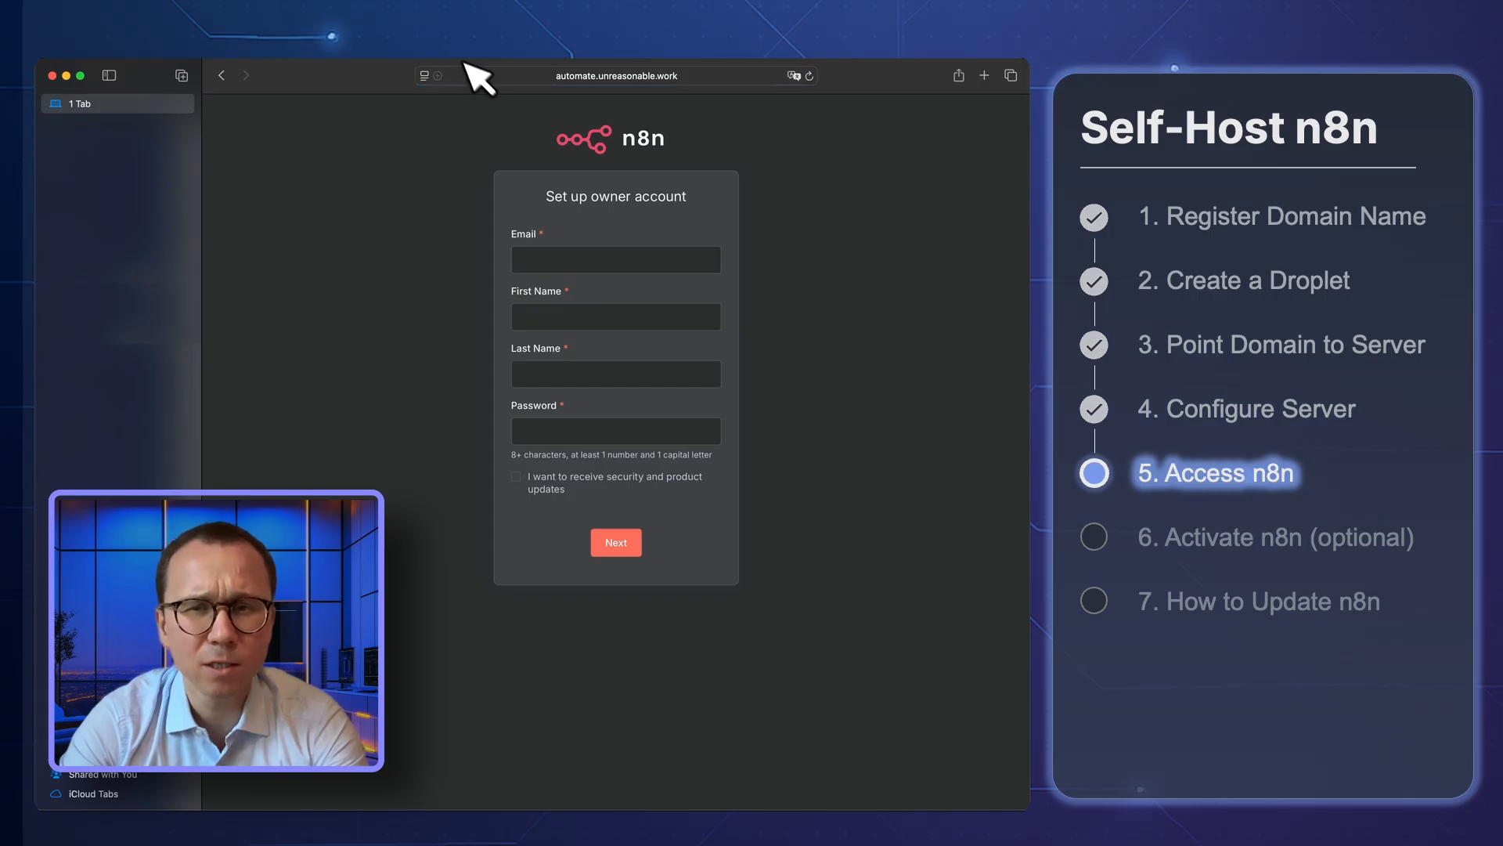
left_click(109, 75)
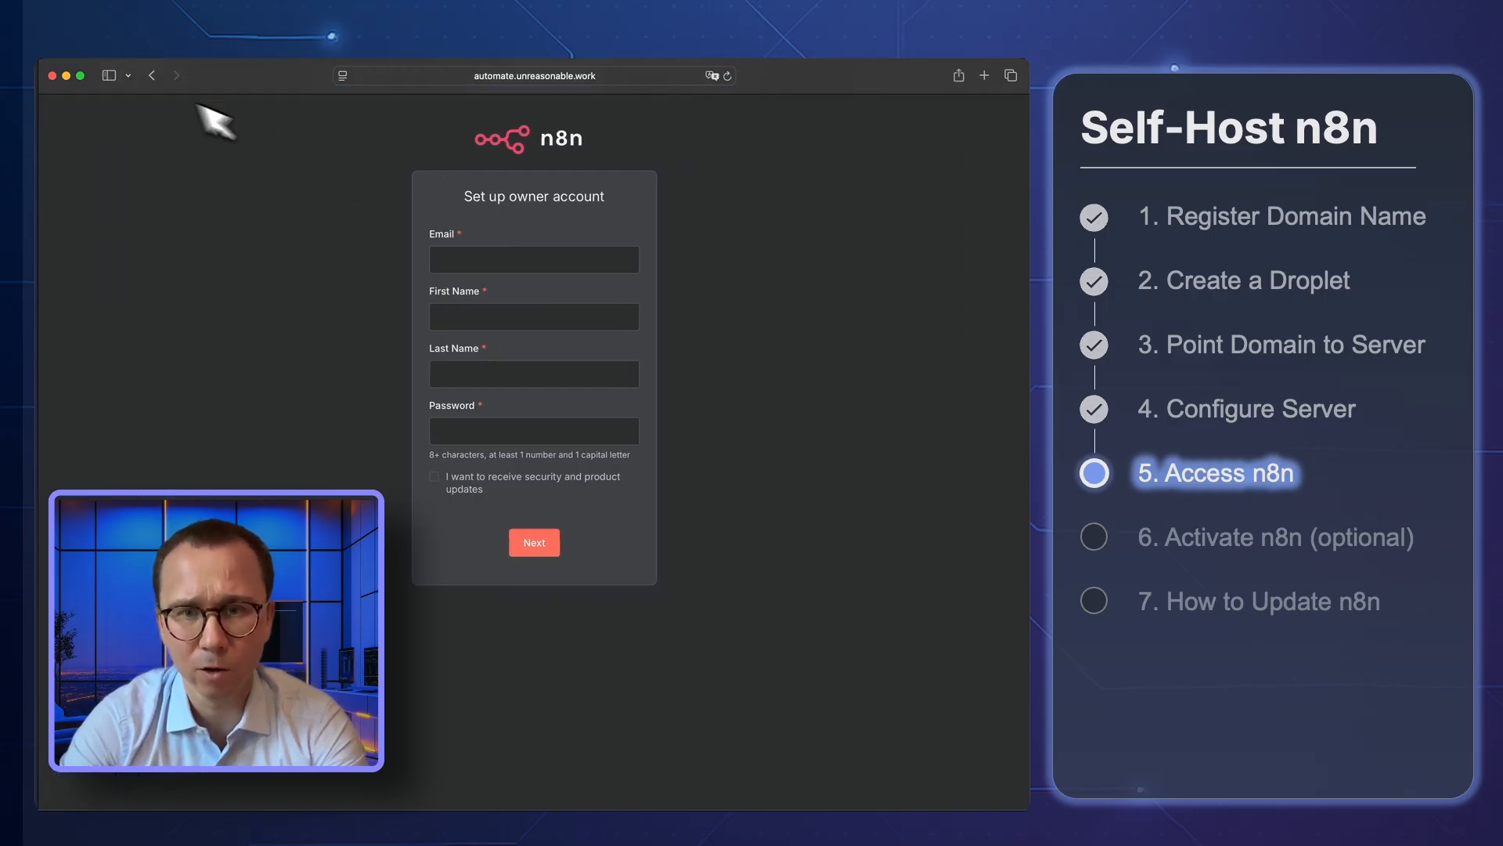
Set up the owner account with the owner's e-mail, first name, last name and password, and decline saving the password in the browser
left_click(490, 264)
left_click(703, 251)
left_click(576, 321)
left_click(690, 334)
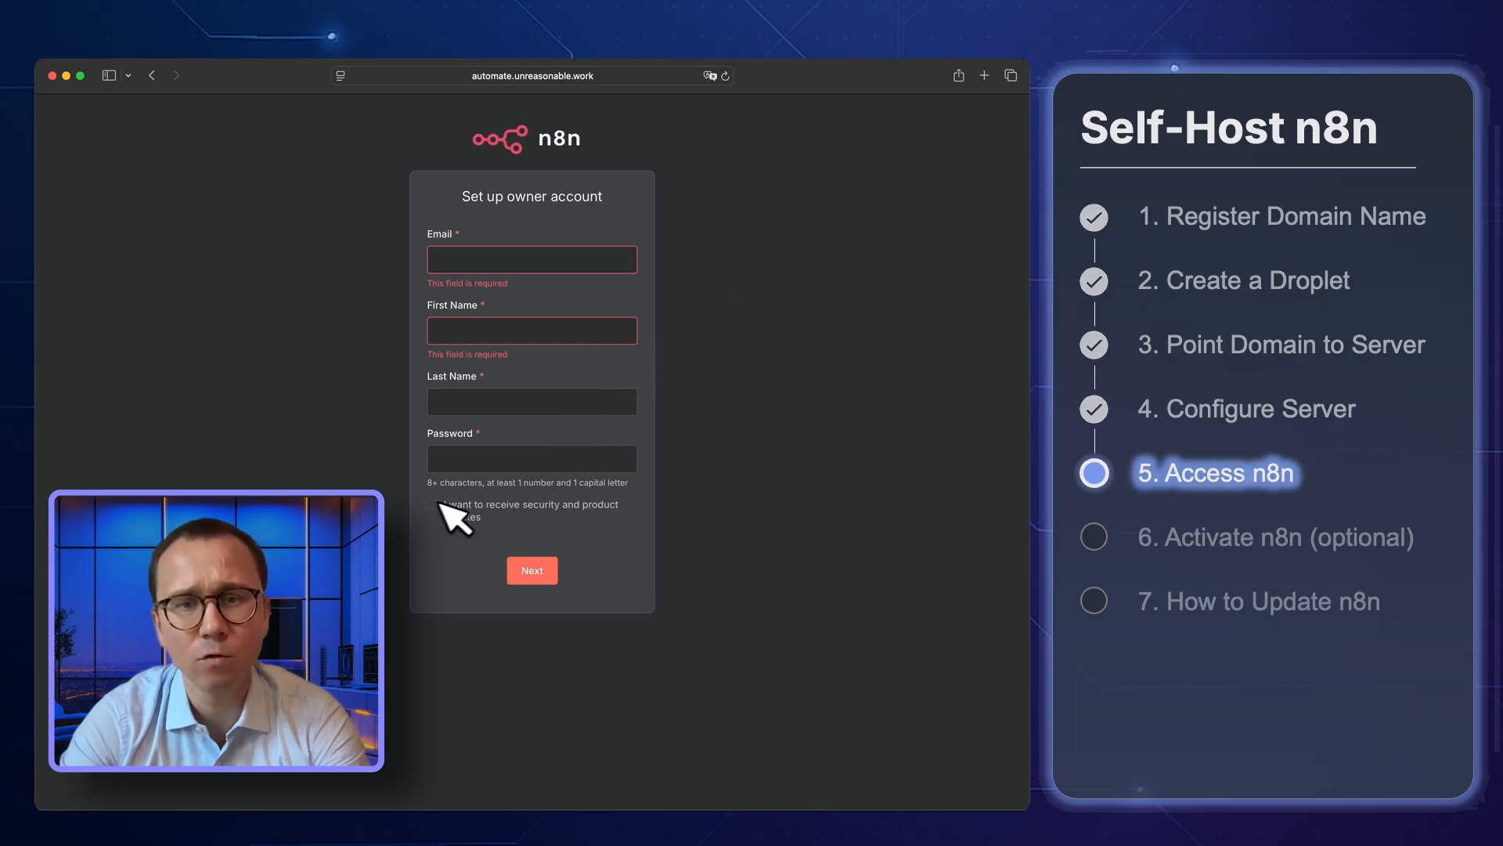
left_click(502, 260)
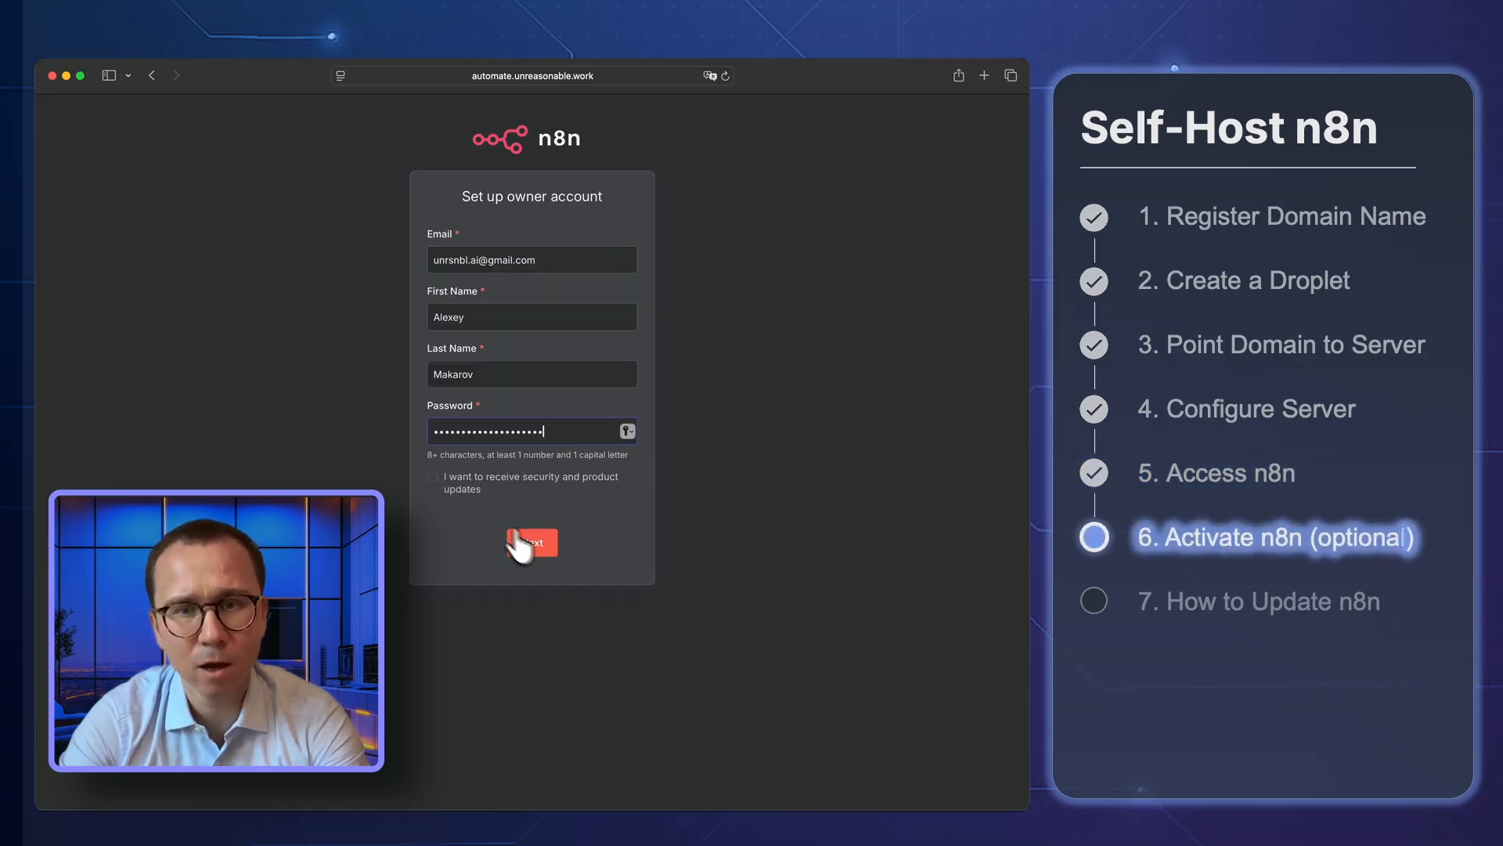
left_click(443, 481)
left_click(537, 548)
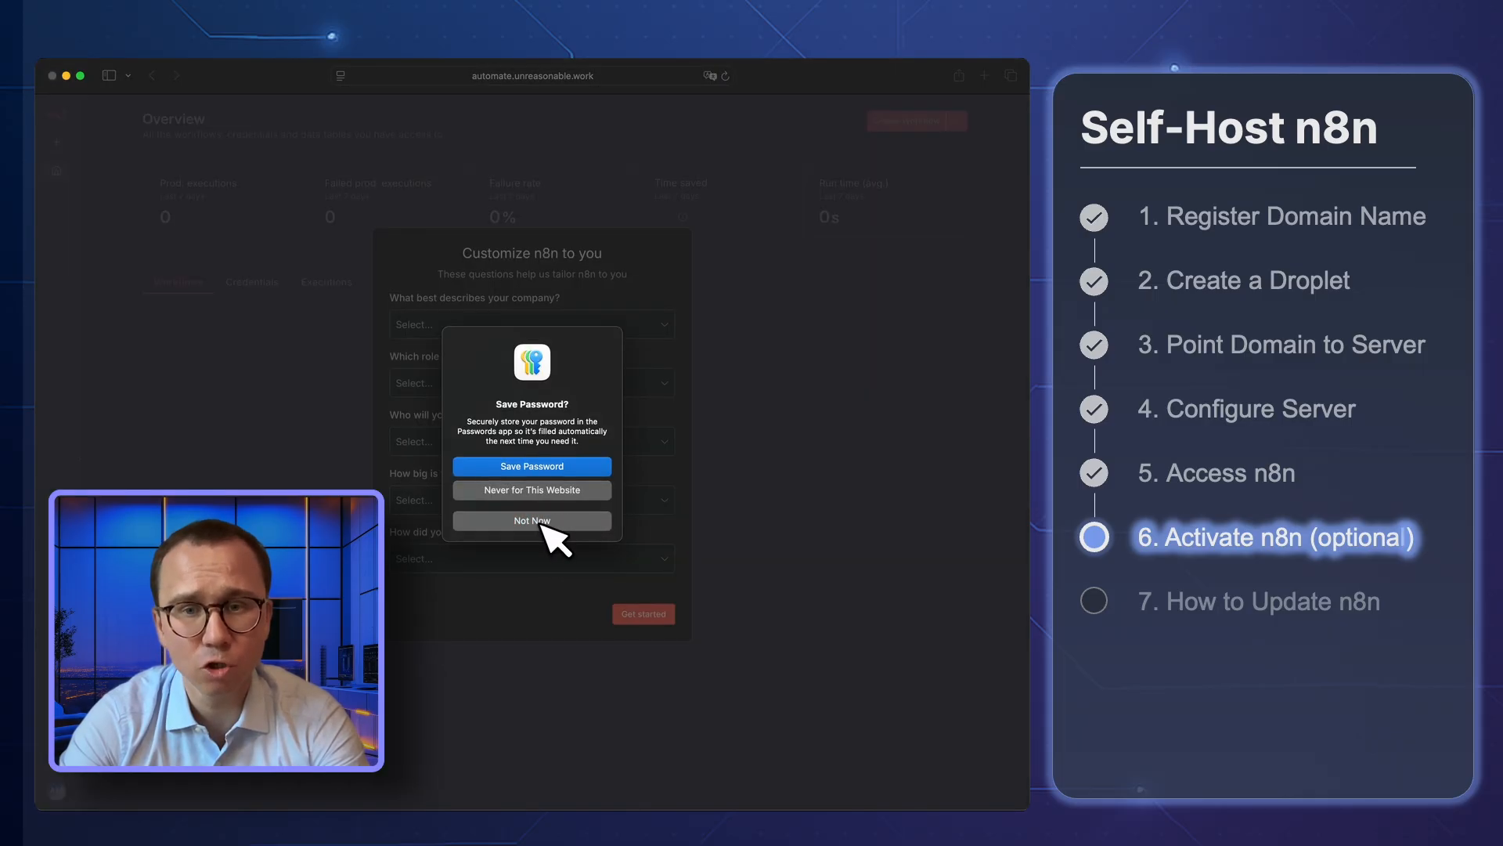
left_click(542, 521)
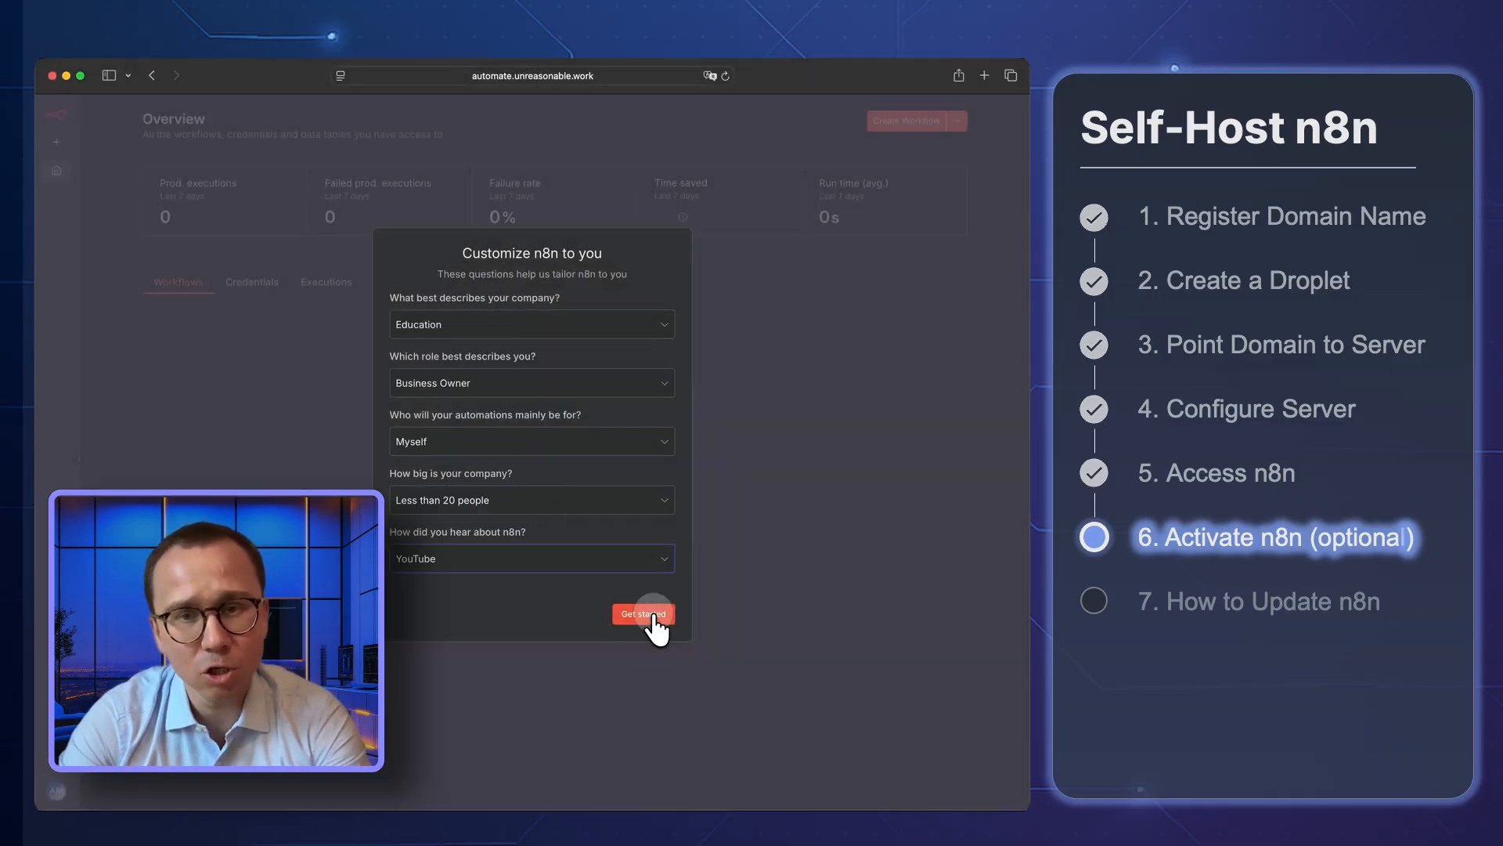
Submit the customization questions unanswered and request the free license key for the paid features by e-mail
left_click(644, 613)
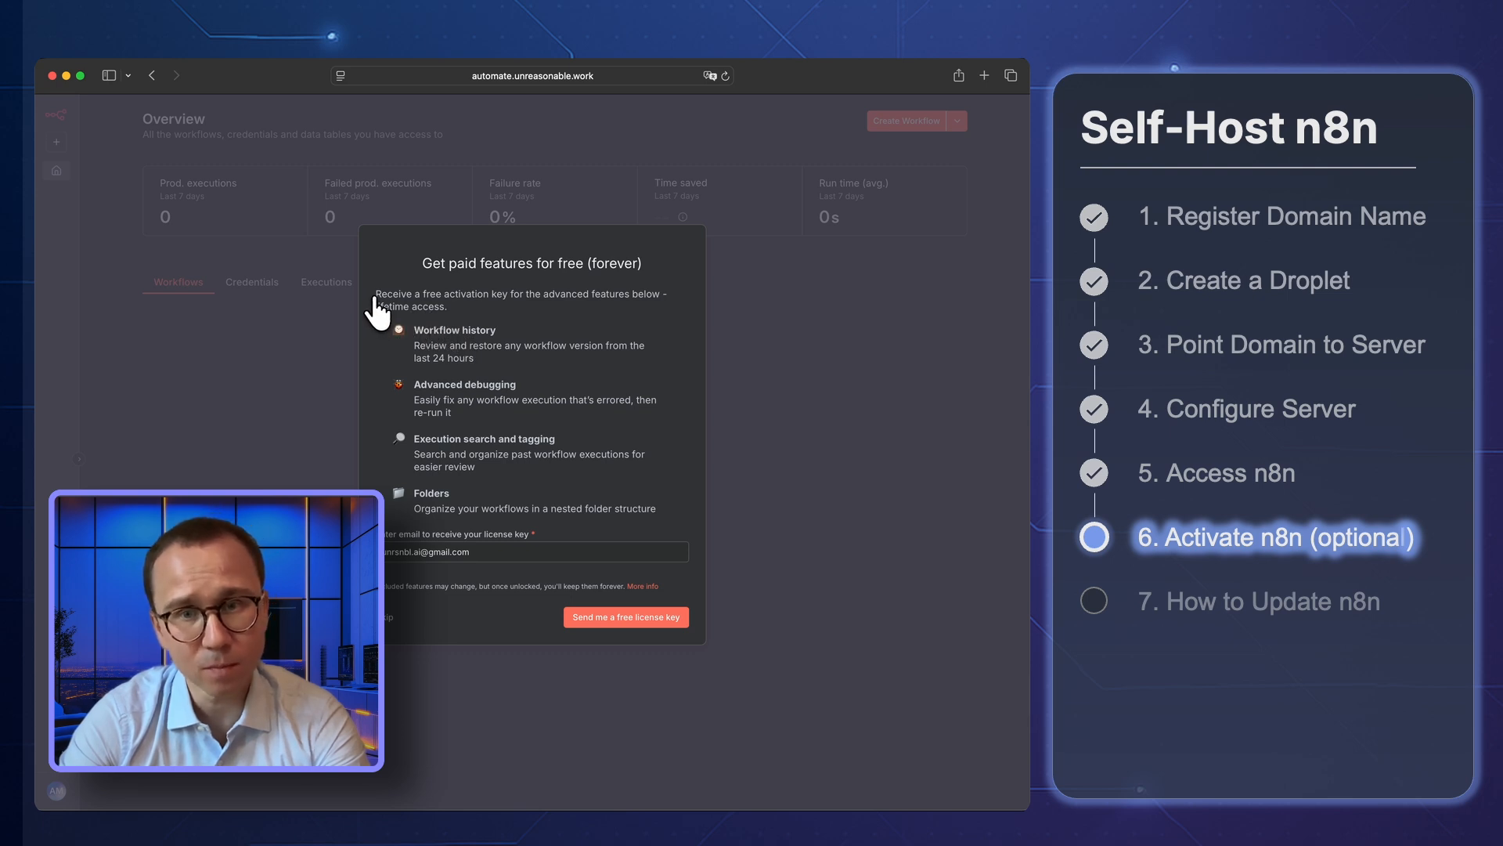
left_click_drag(378, 291, 510, 313)
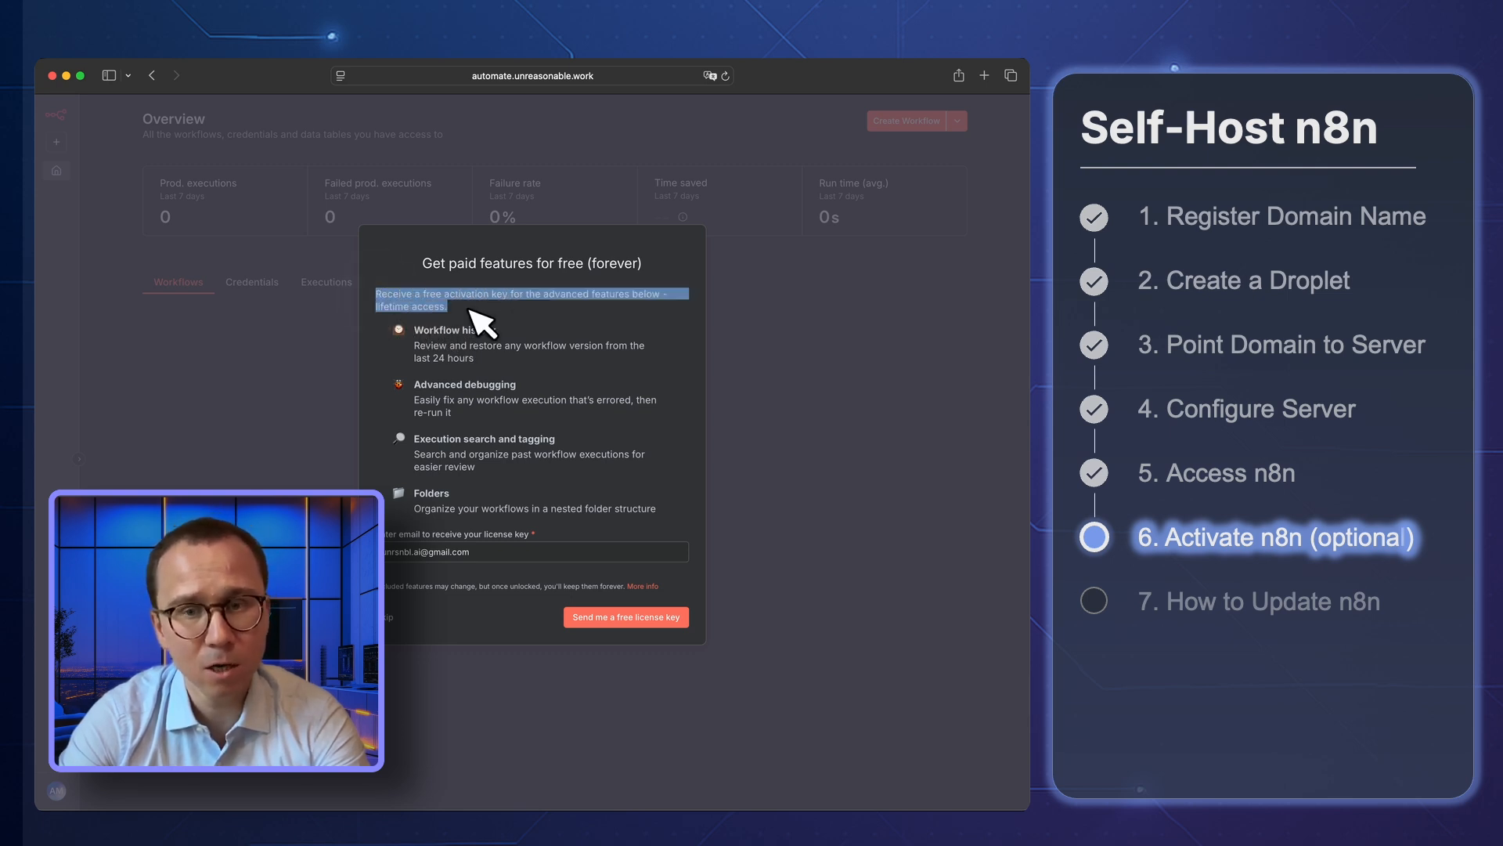
left_click(478, 317)
left_click_drag(408, 325, 489, 361)
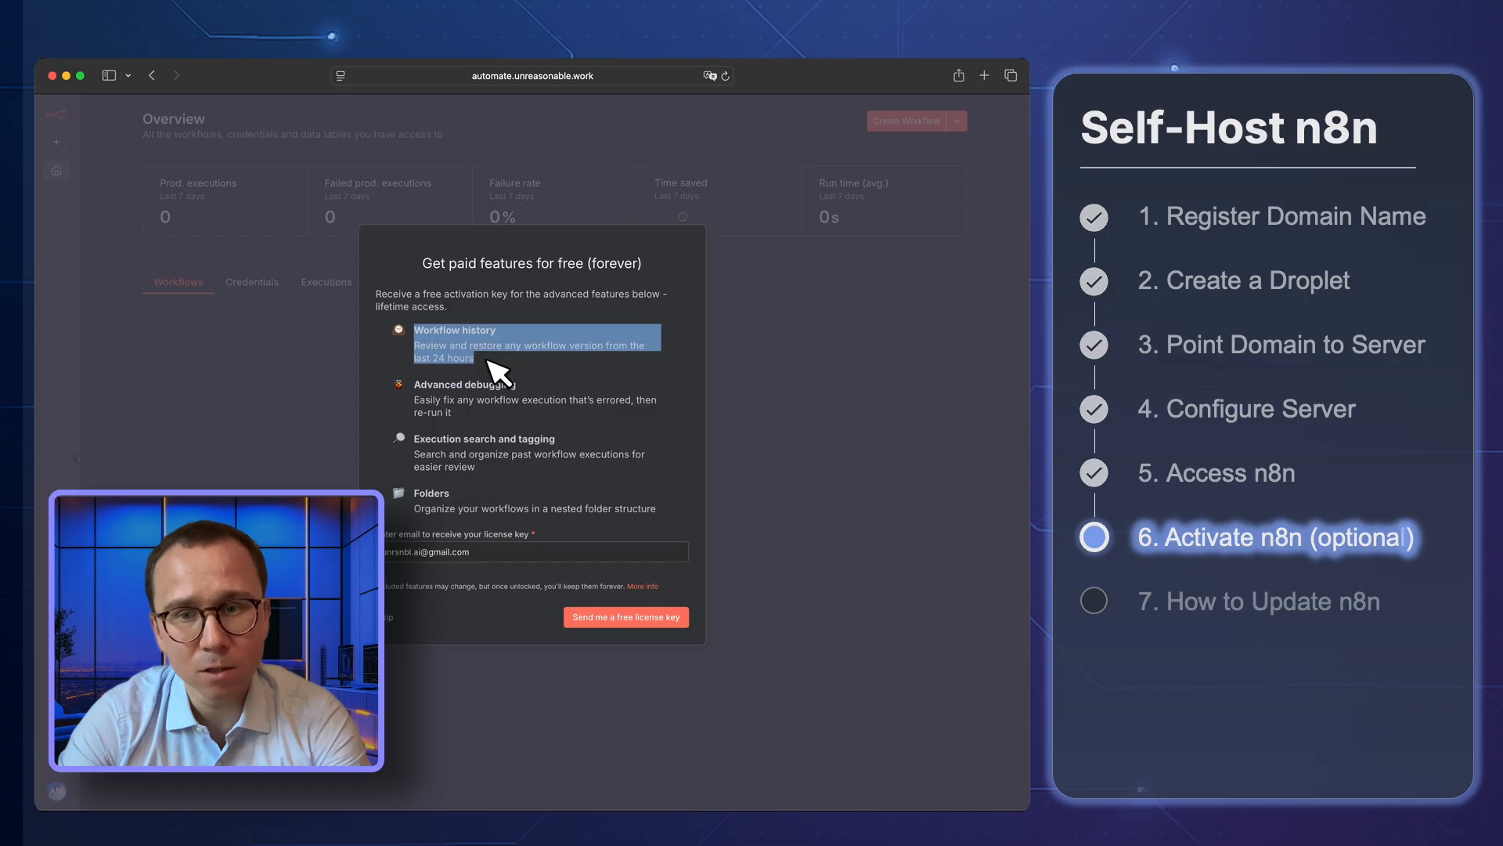
left_click(486, 361)
left_click_drag(416, 393, 562, 531)
left_click(471, 431)
left_click(562, 531)
left_click(626, 617)
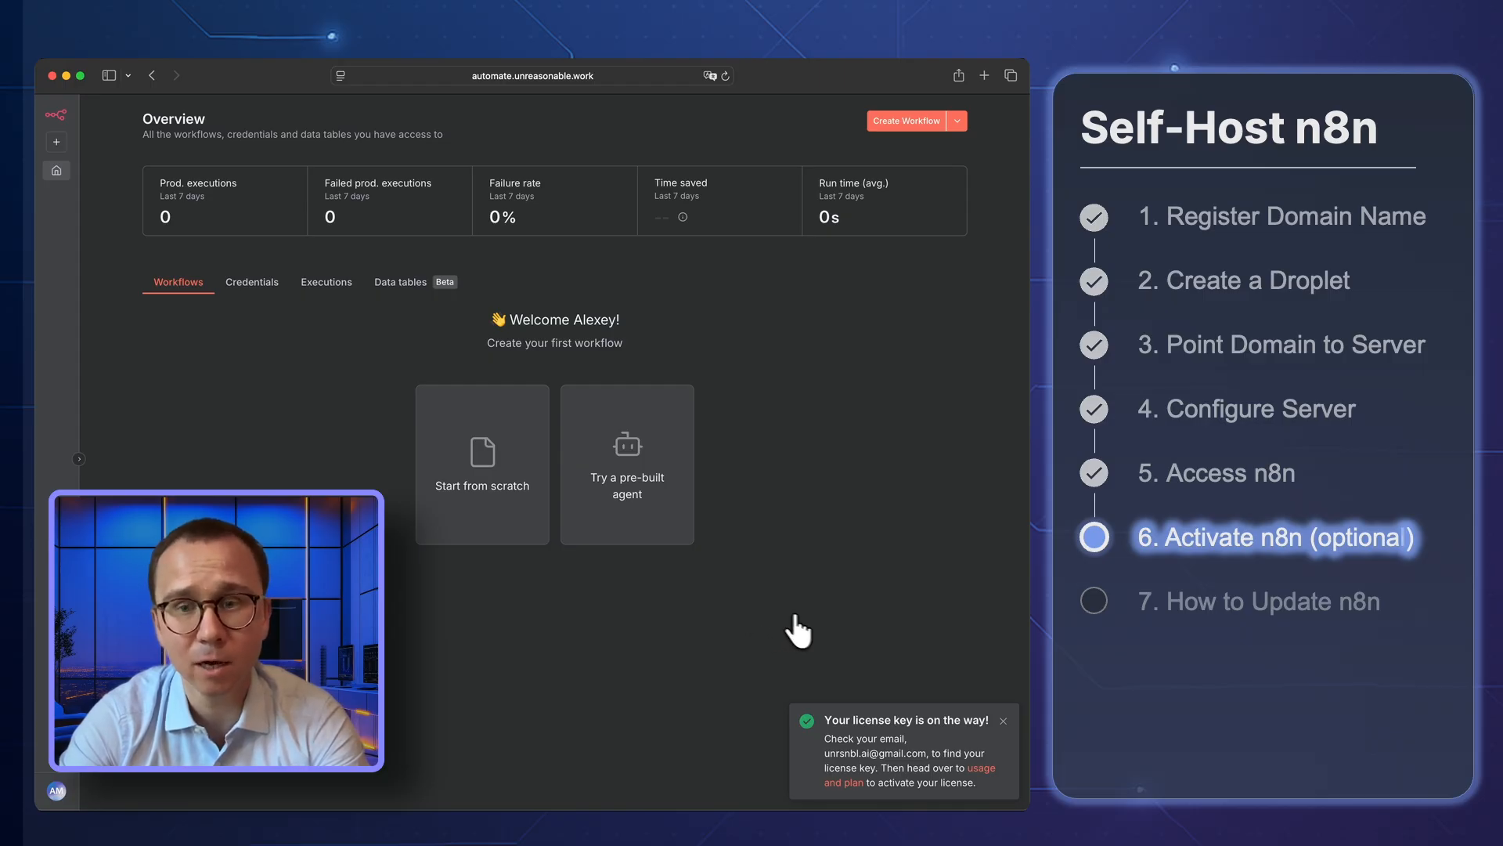
left_click(1003, 721)
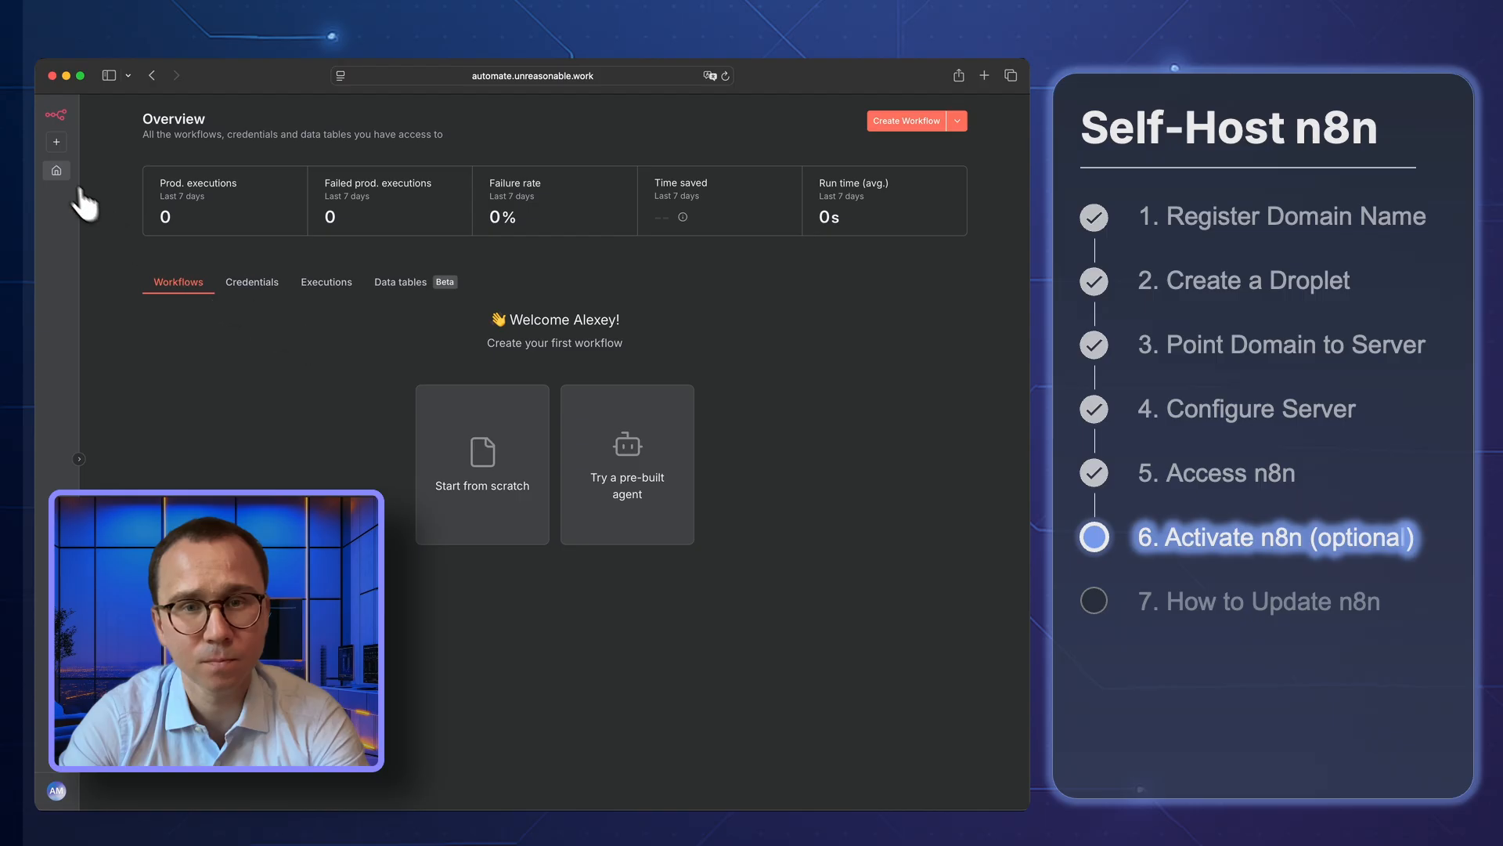
left_click(960, 121)
left_click(960, 121)
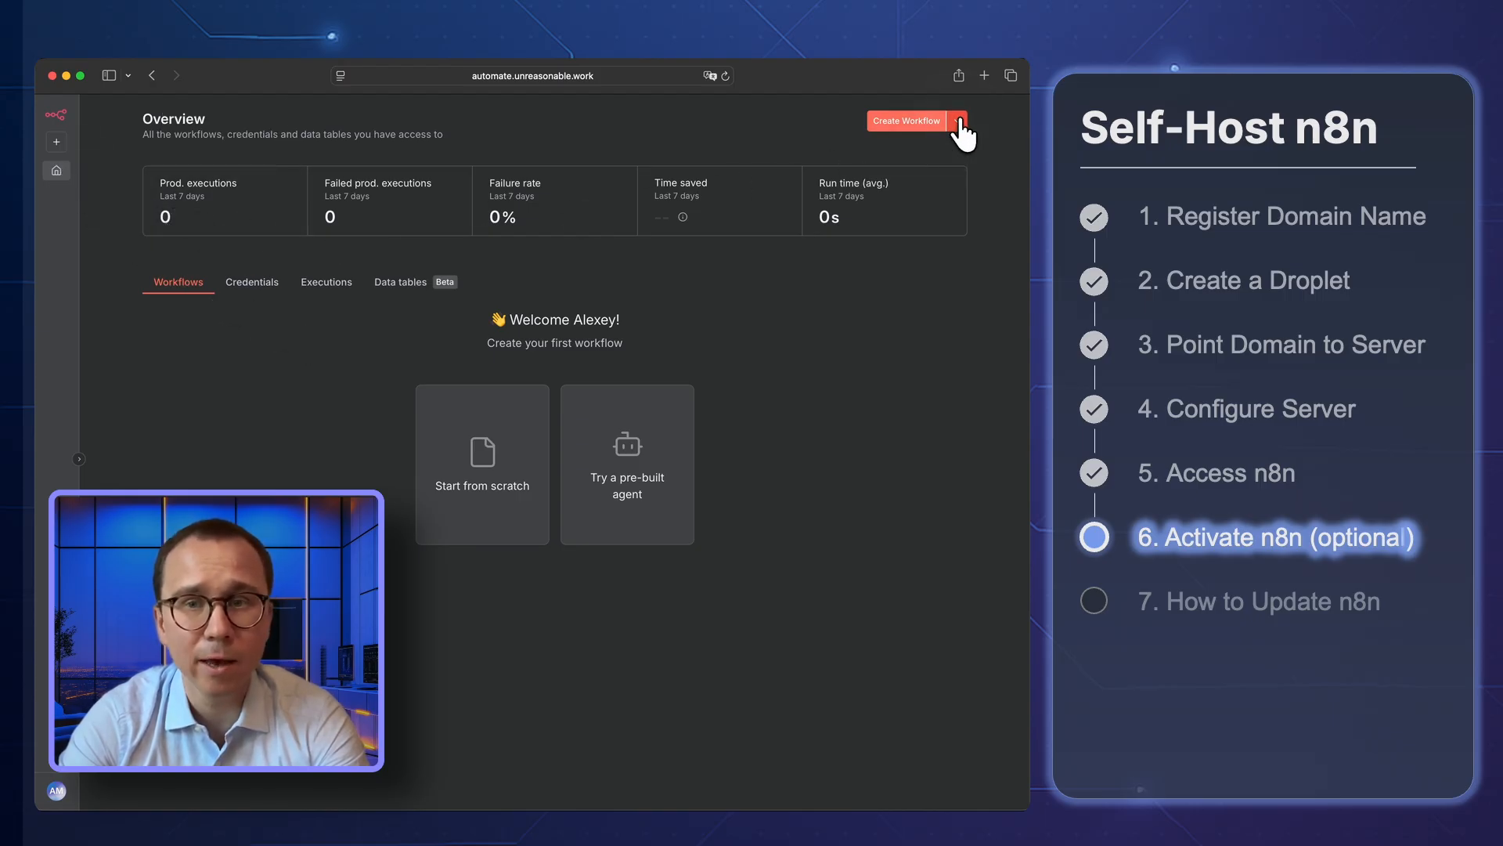
left_click(960, 121)
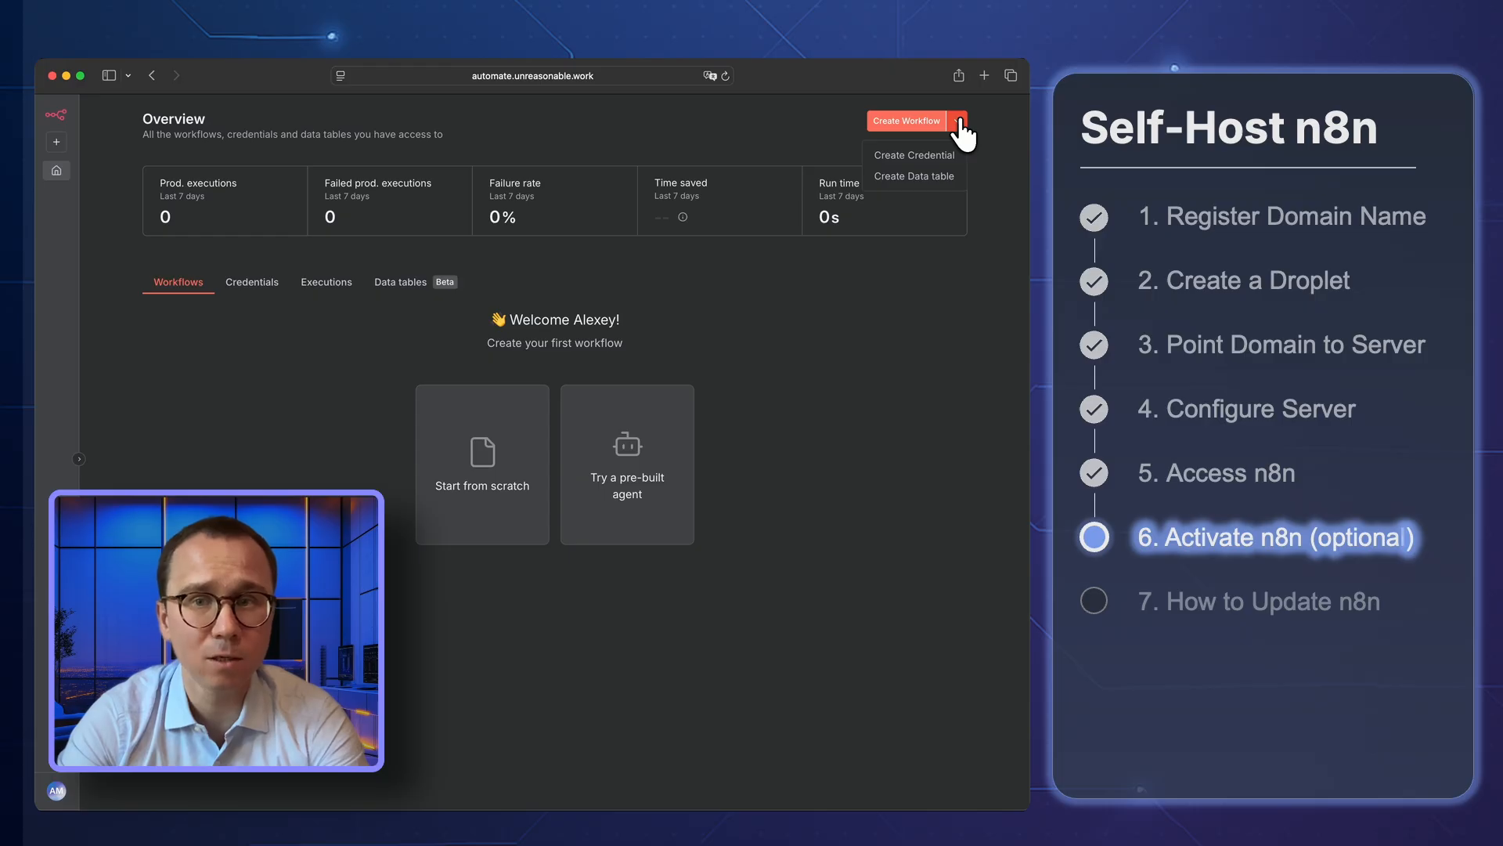
left_click(958, 121)
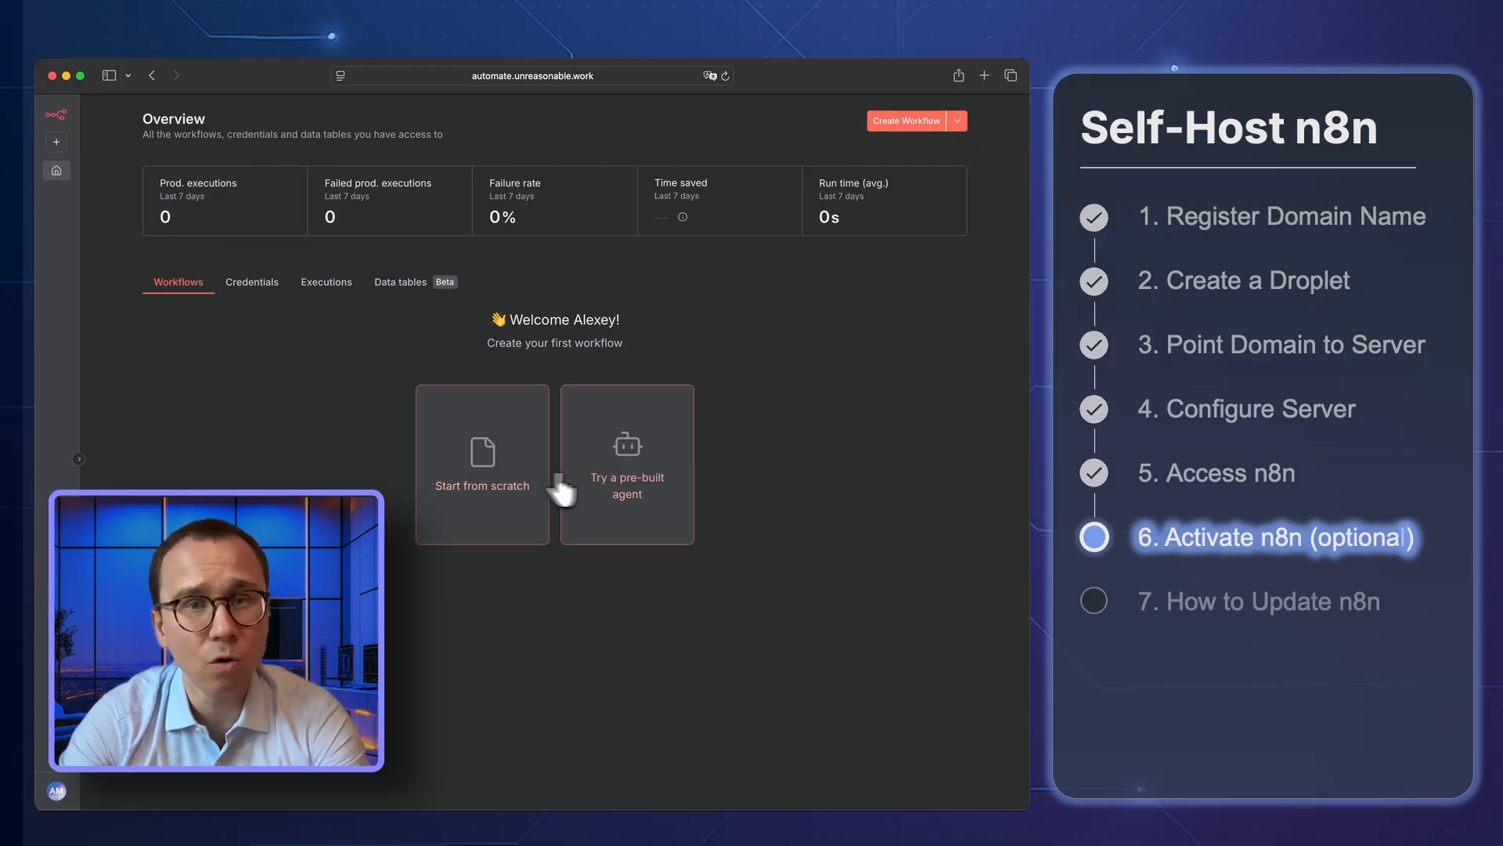
left_click(512, 470)
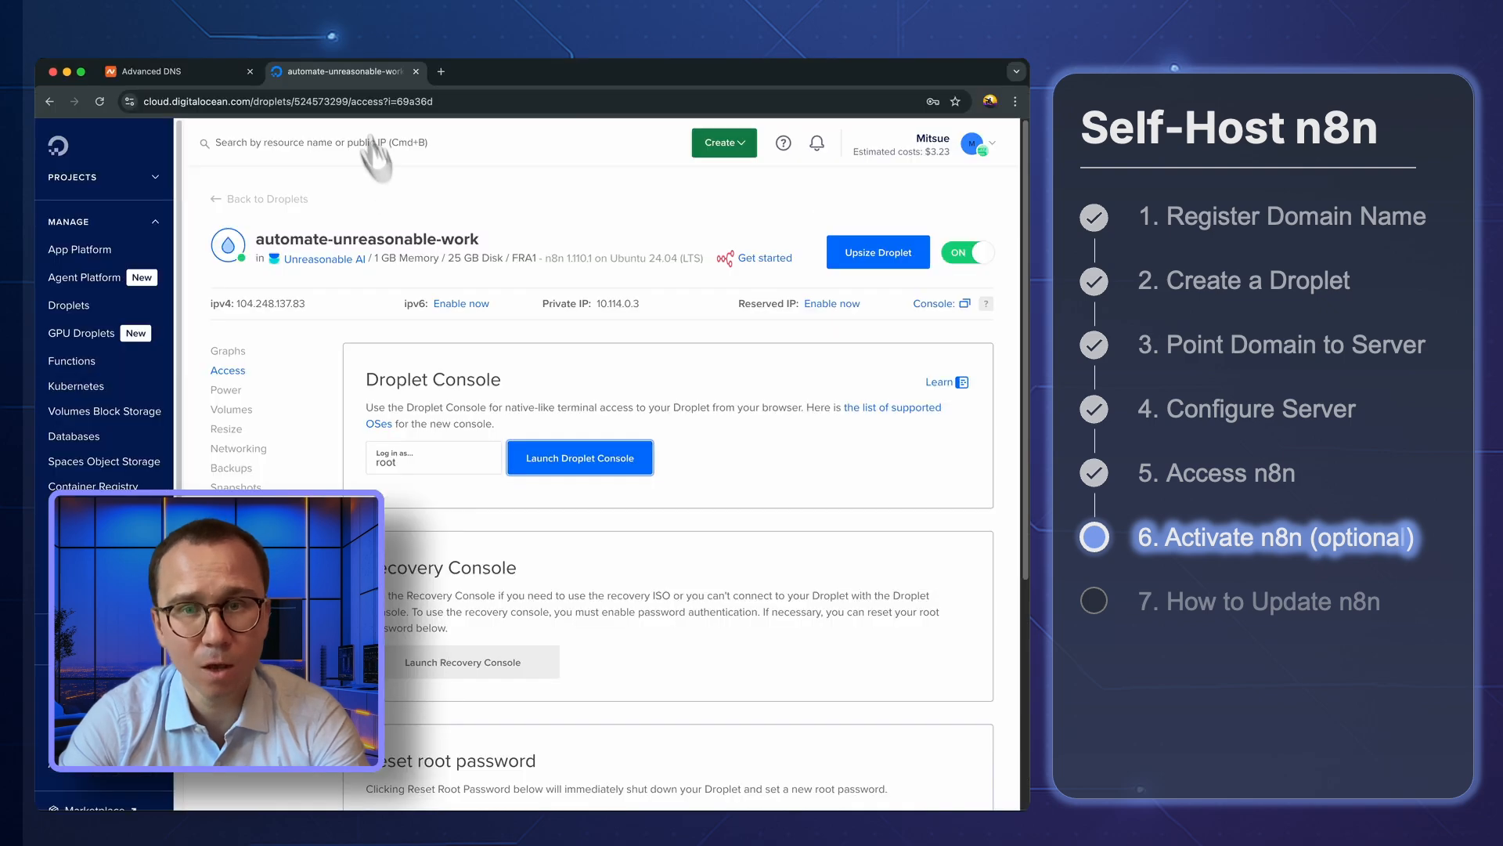
Open automate.unreasonable.work in a new Chrome tab
left_click(430, 71)
type("aut")
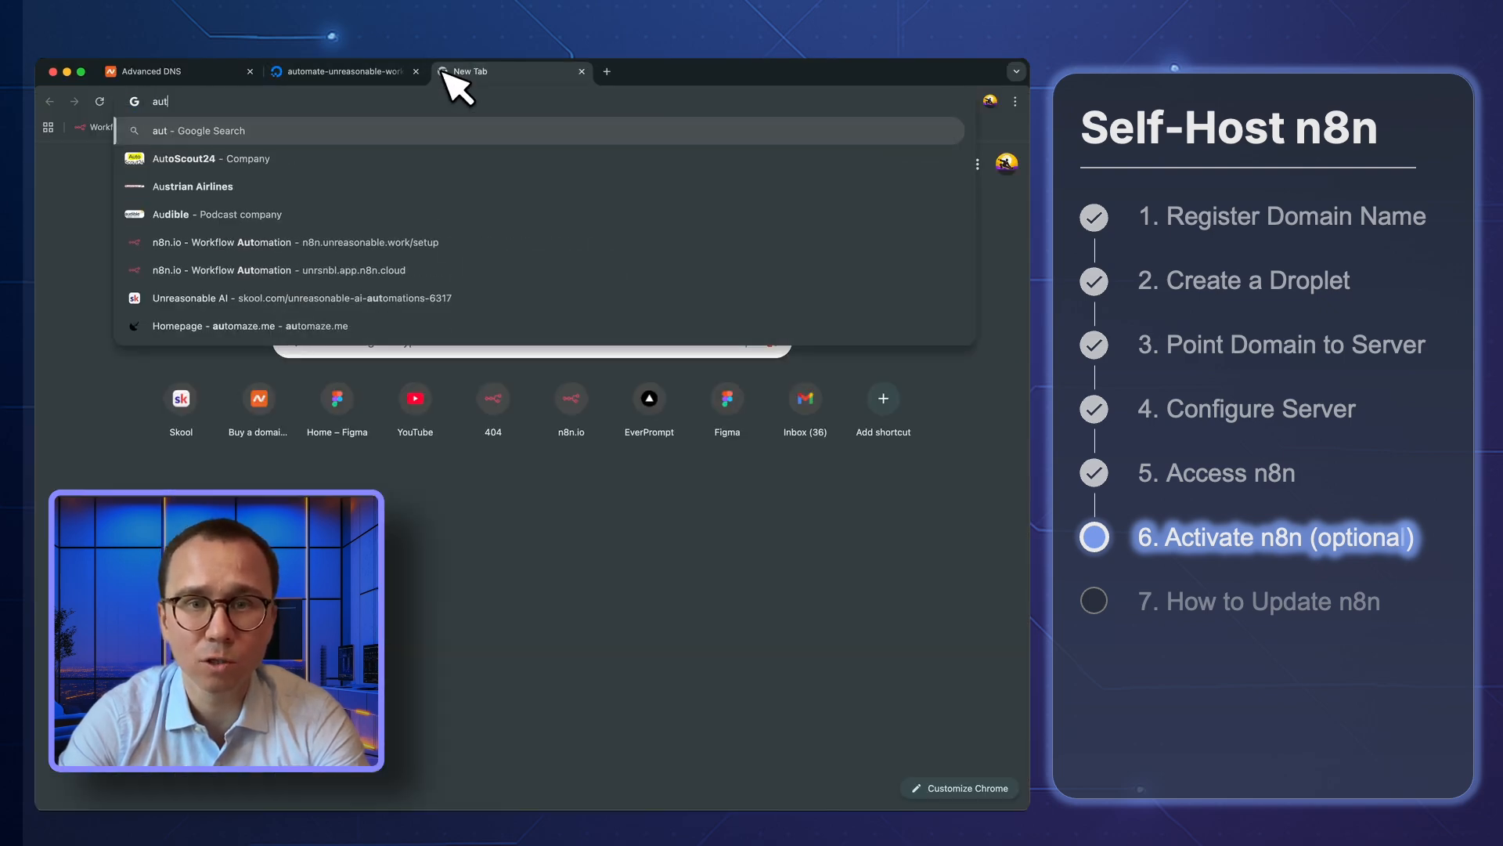
type("omate.unrea")
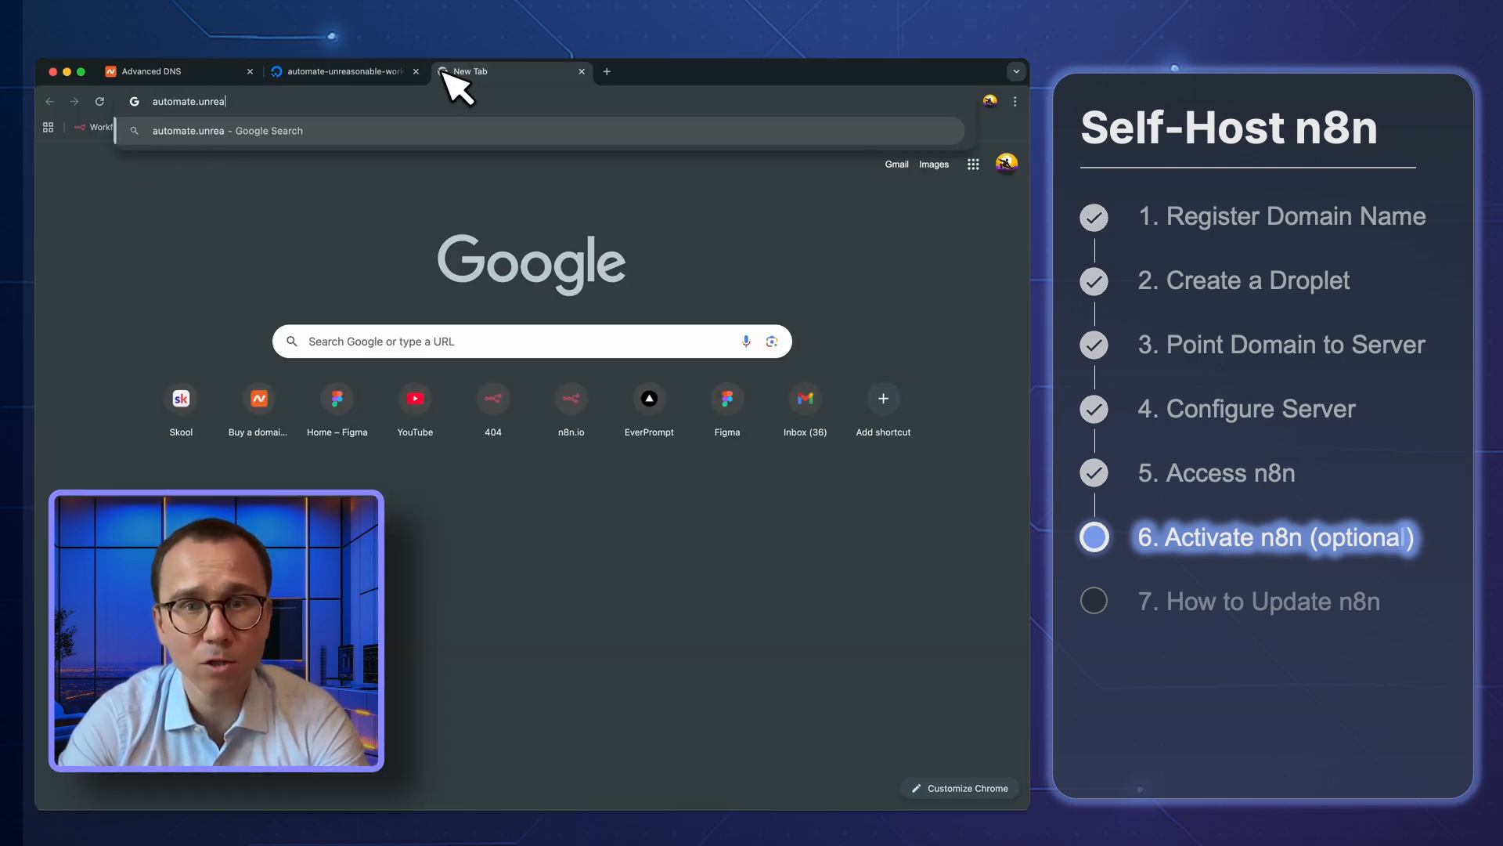
type("sonable.work")
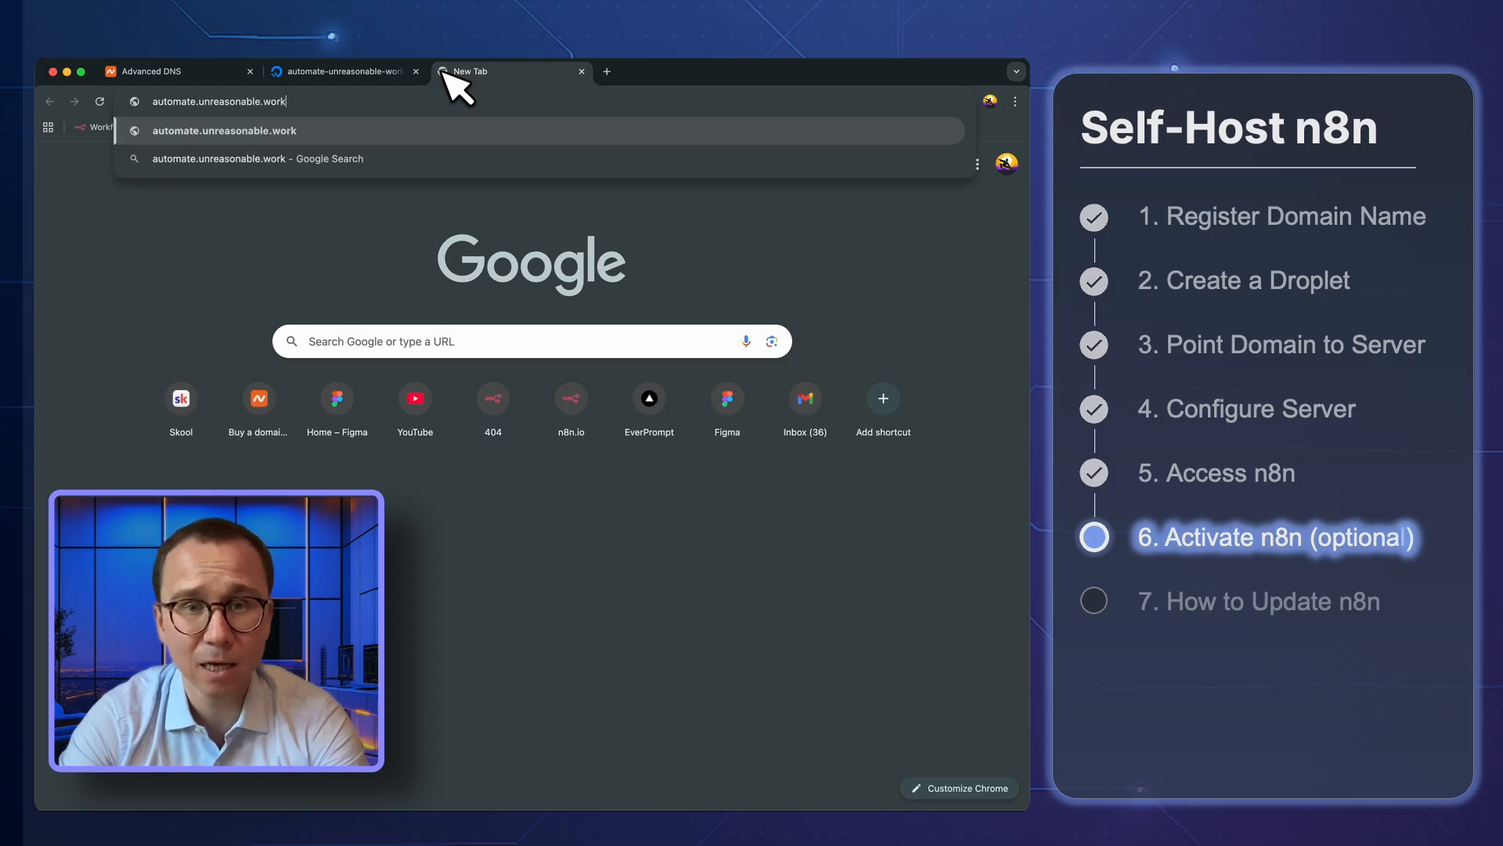
key("Return")
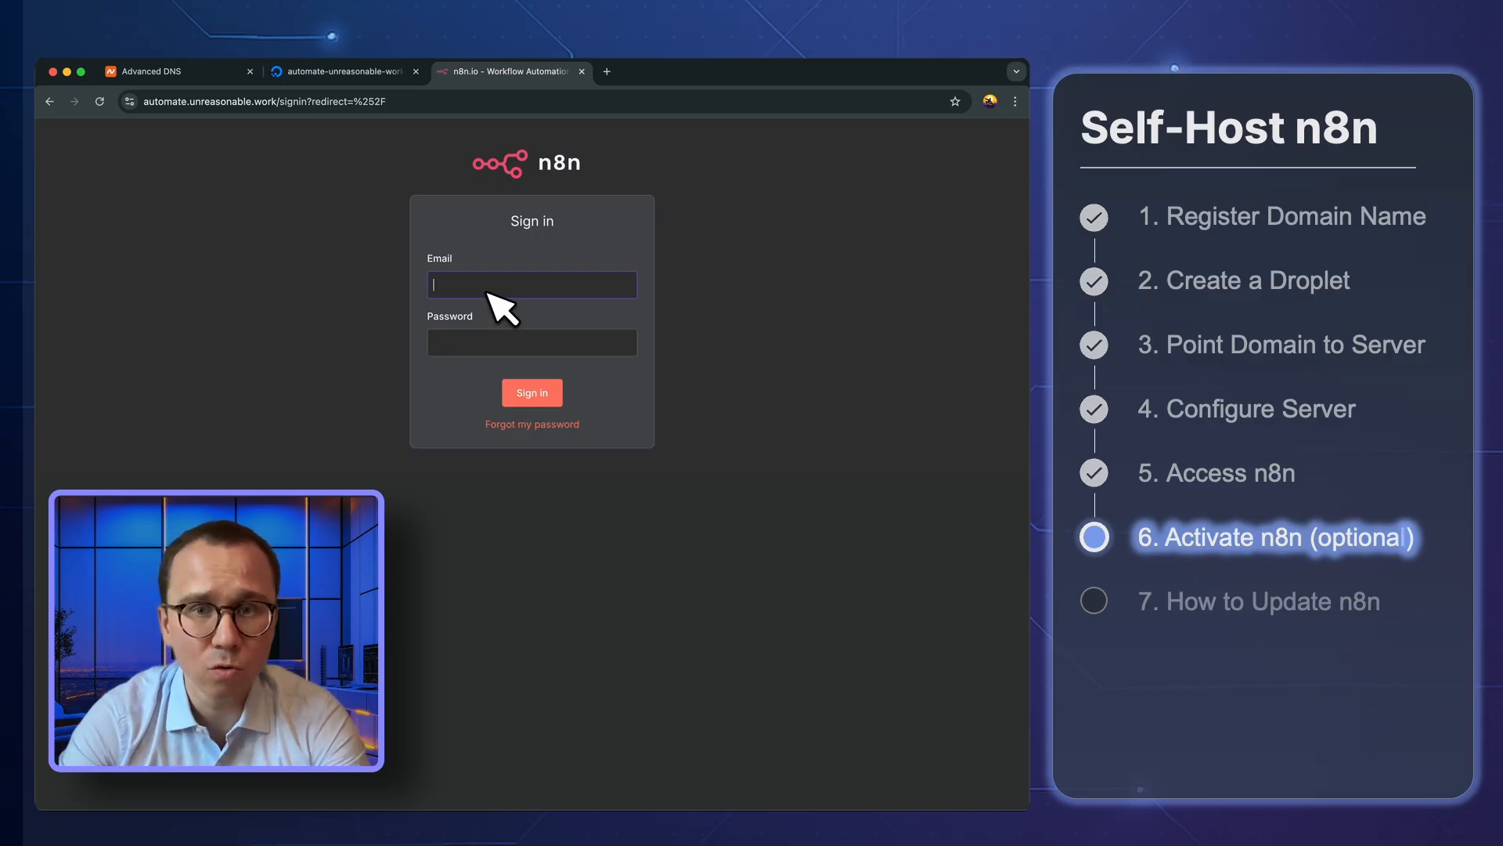
Sign in to n8n with the owner's e-mail and account password, and save the password in the browser
left_click(485, 285)
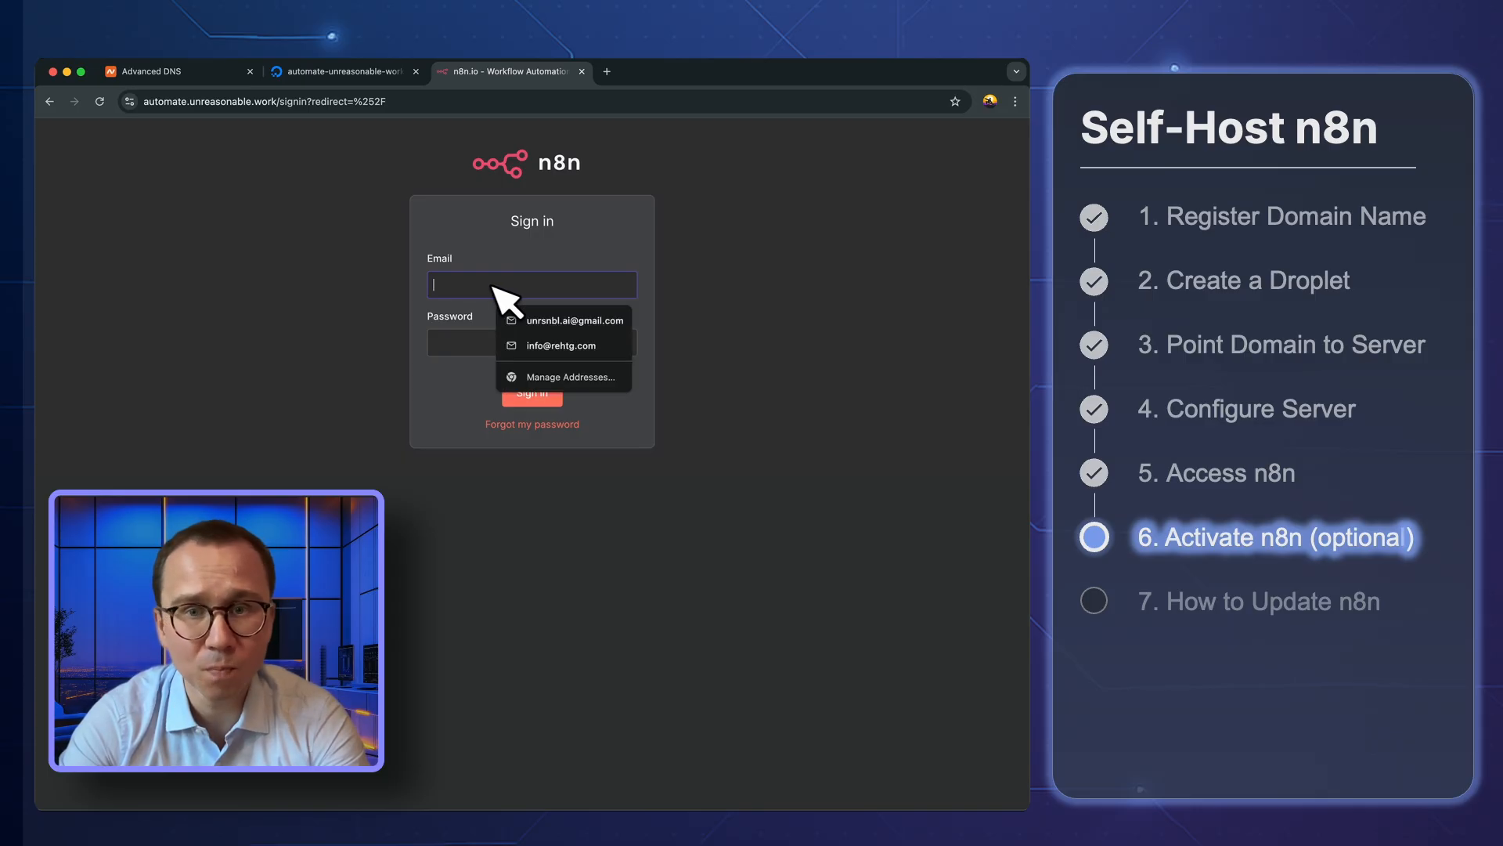
left_click(507, 323)
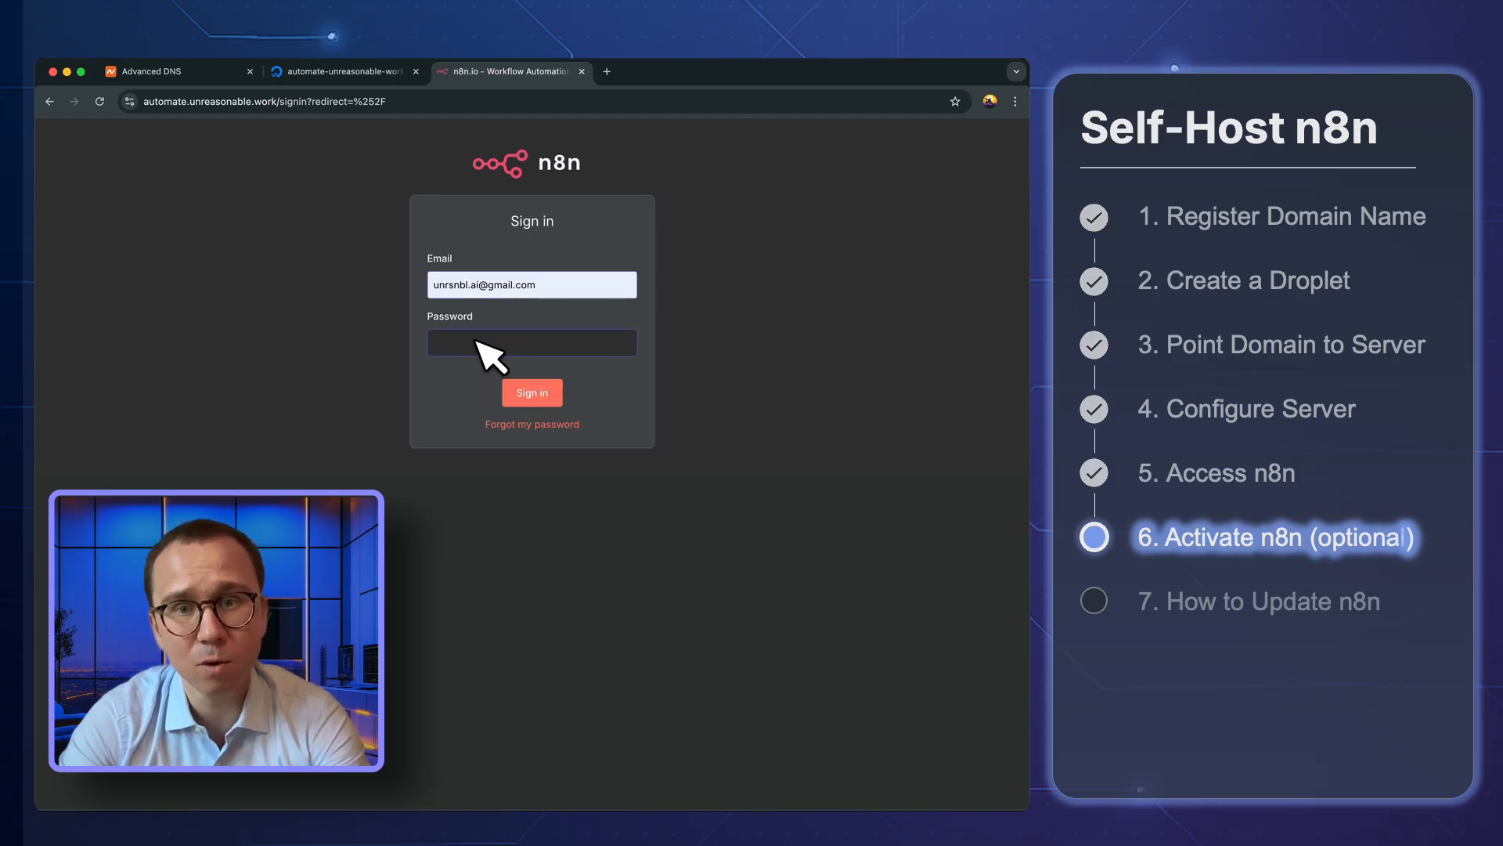
key("super+v")
left_click(530, 396)
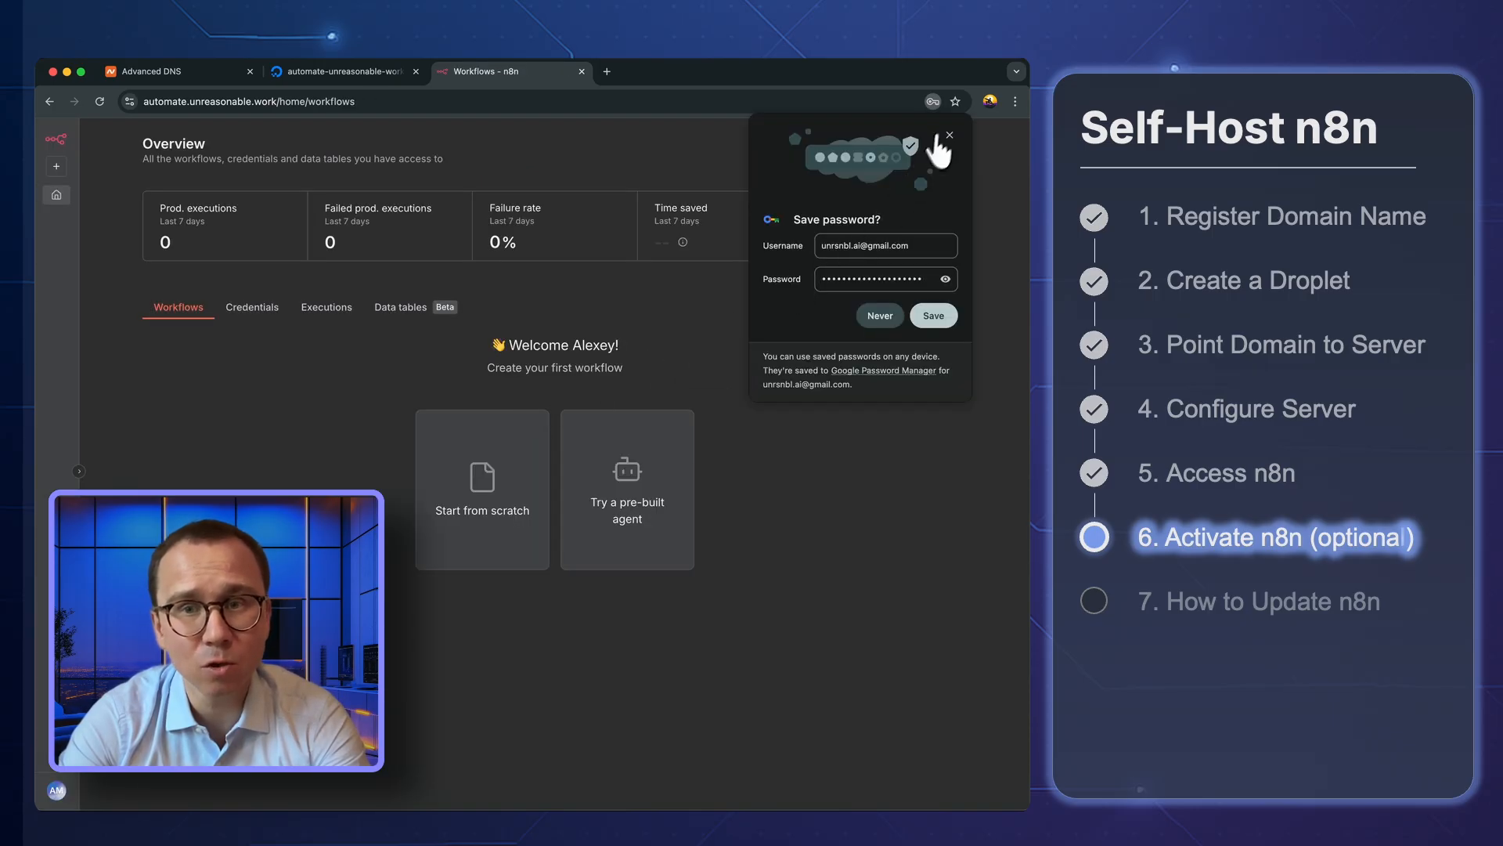
left_click(934, 315)
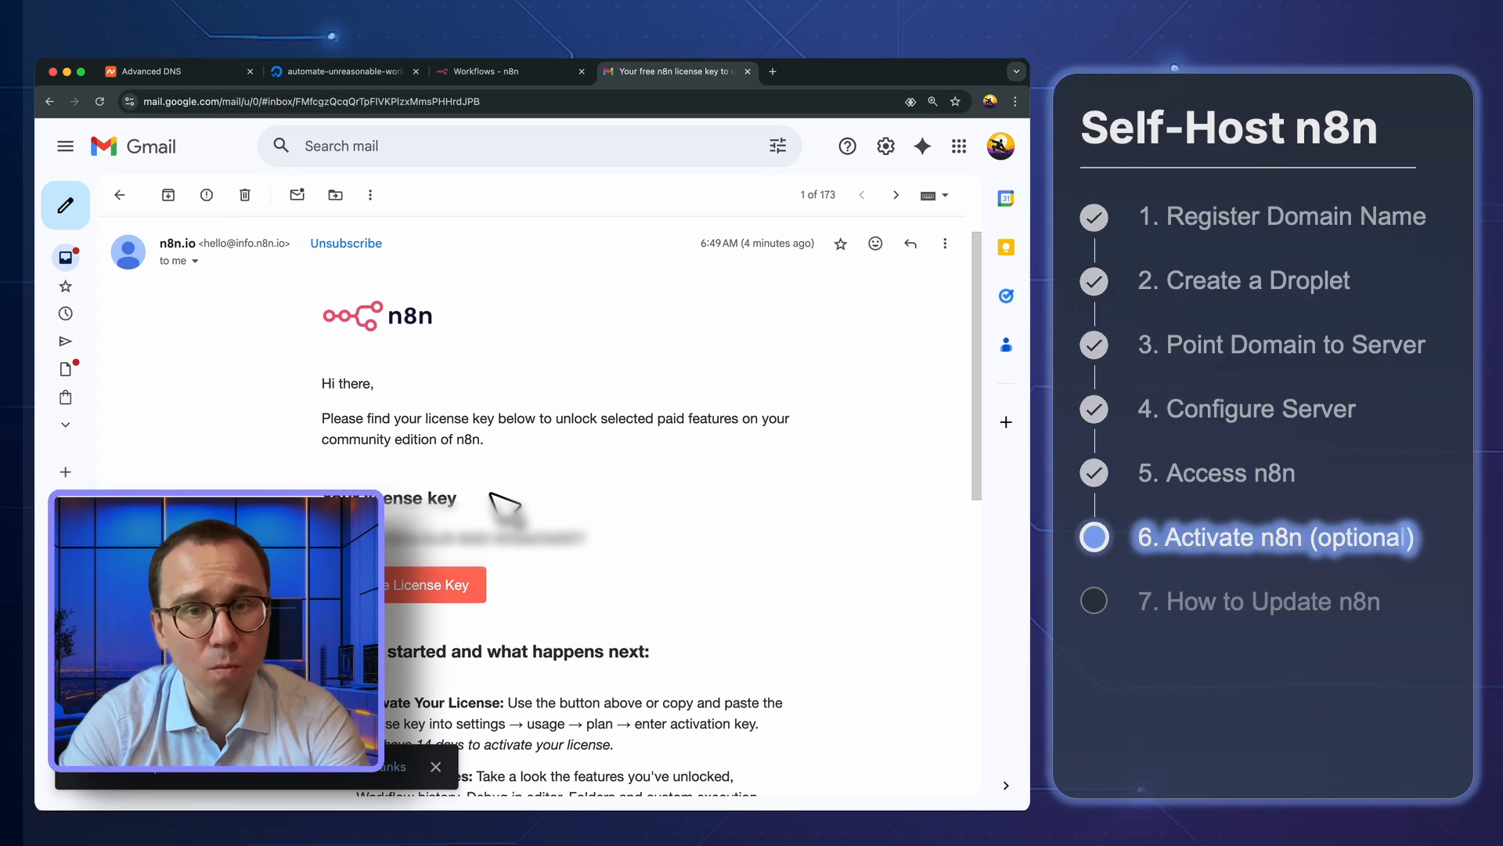
Highlight the license key in the n8n e-mail in Gmail and activate it through the message's activation link
scroll(497, 504, "down", 2)
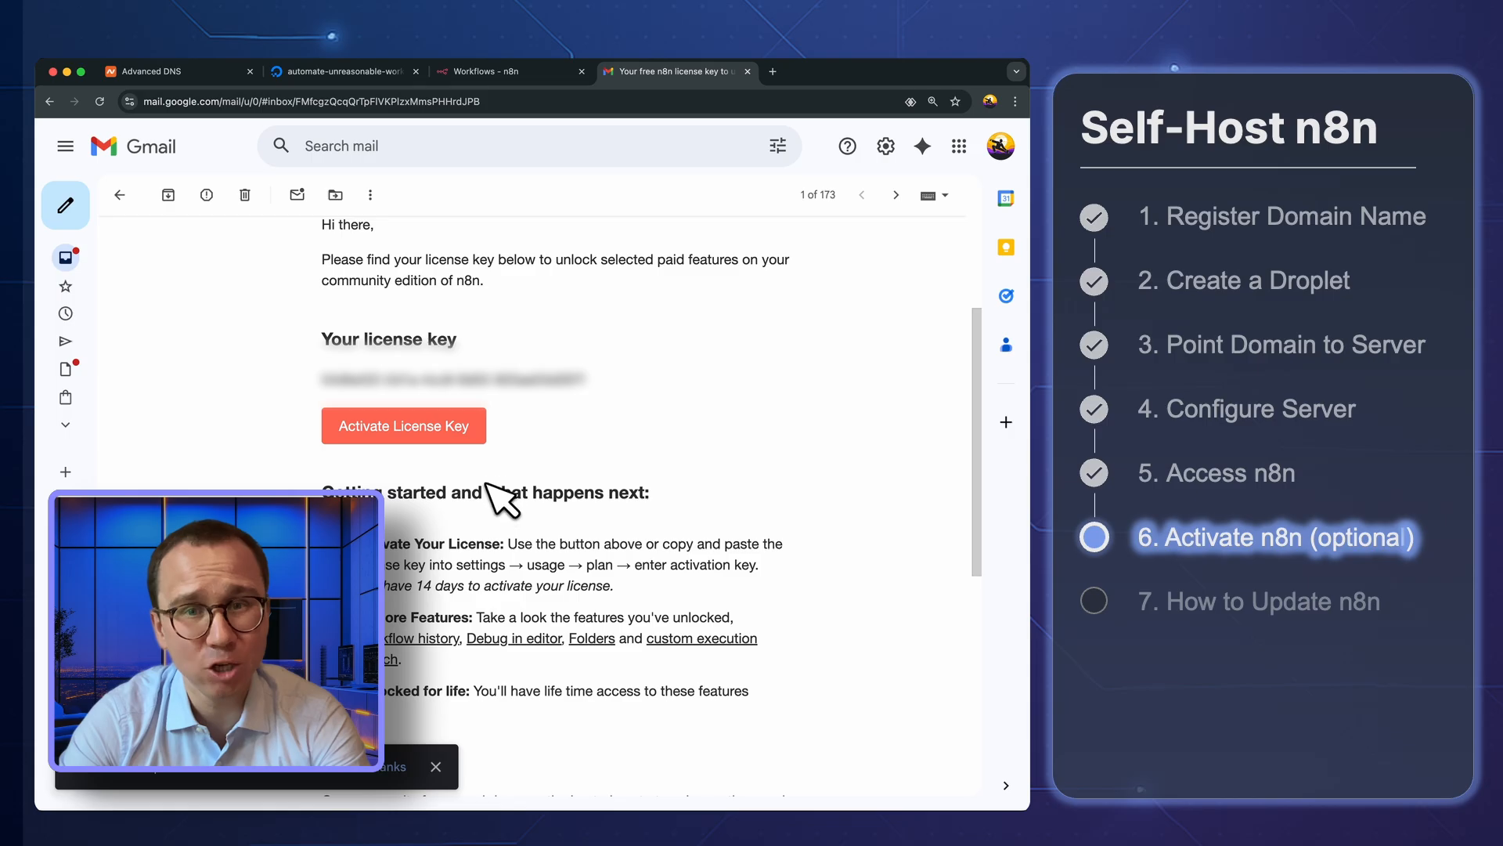
left_click_drag(589, 379, 323, 379)
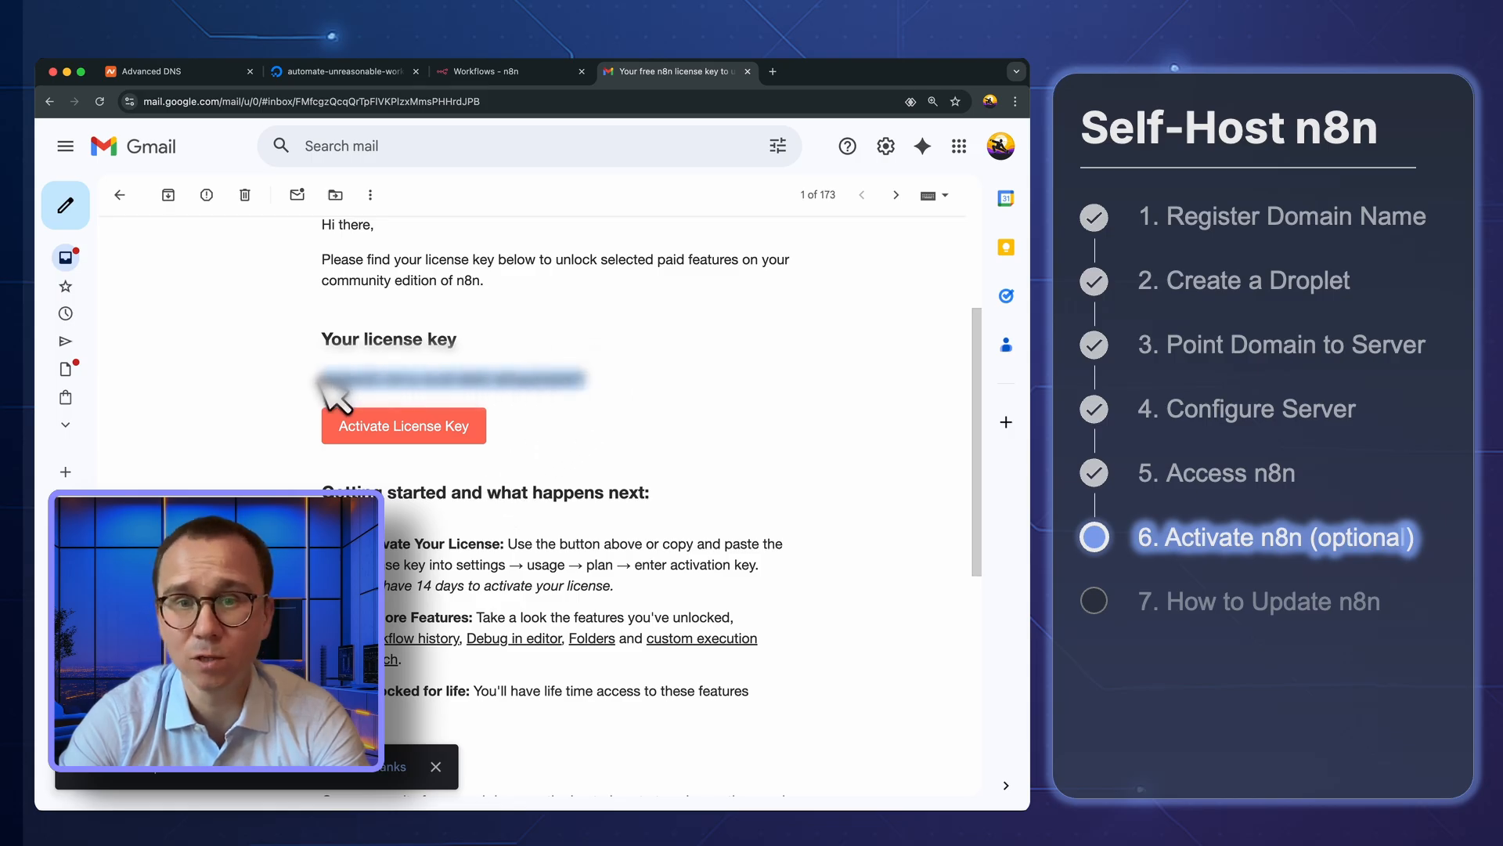
left_click(403, 426)
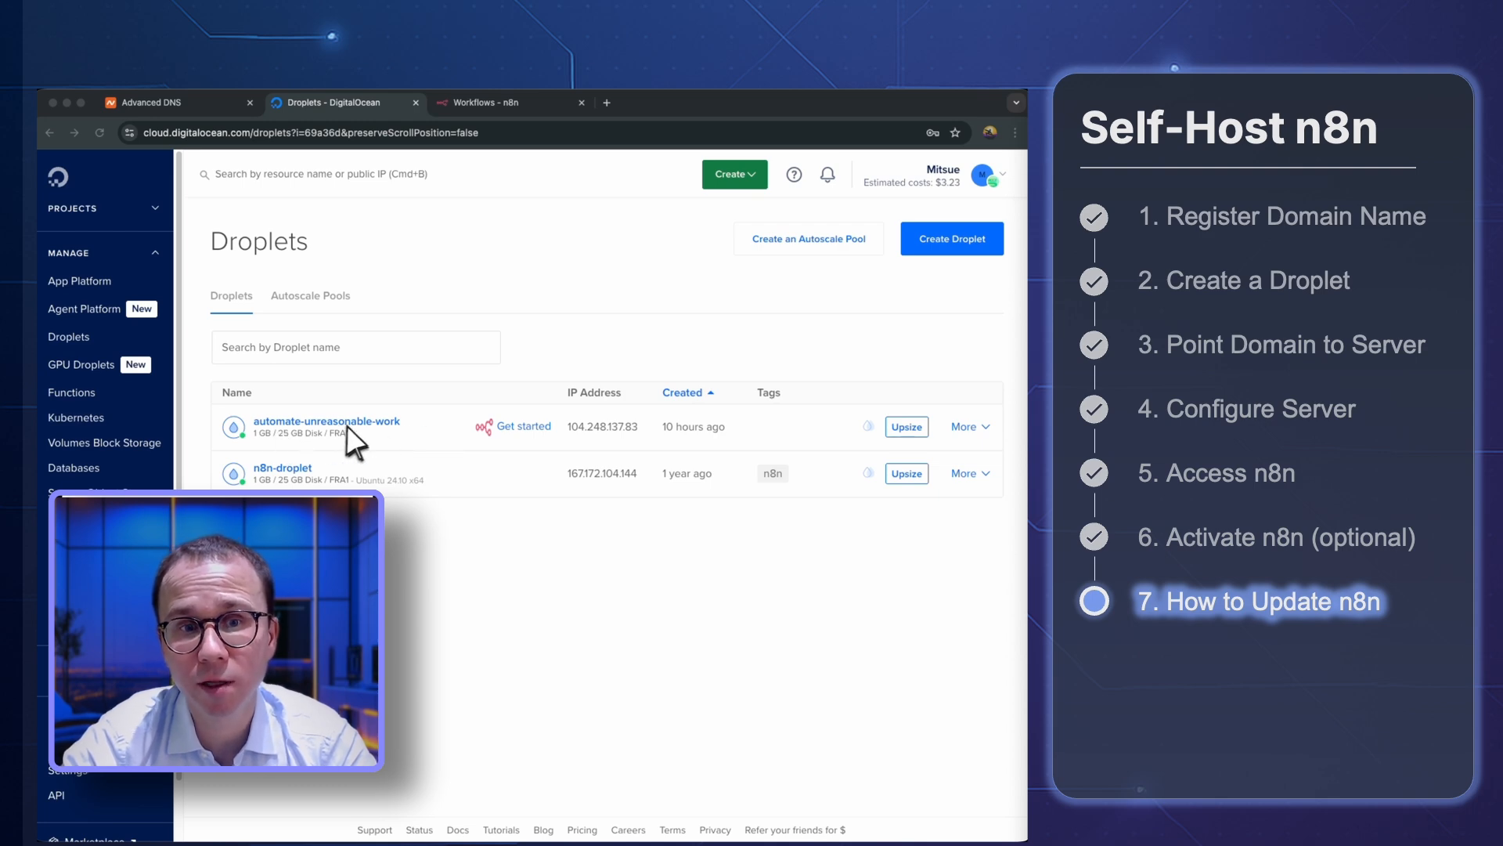
Launch the root console of the automate-unreasonable-work droplet, reposition its window and clear the terminal output
left_click(979, 427)
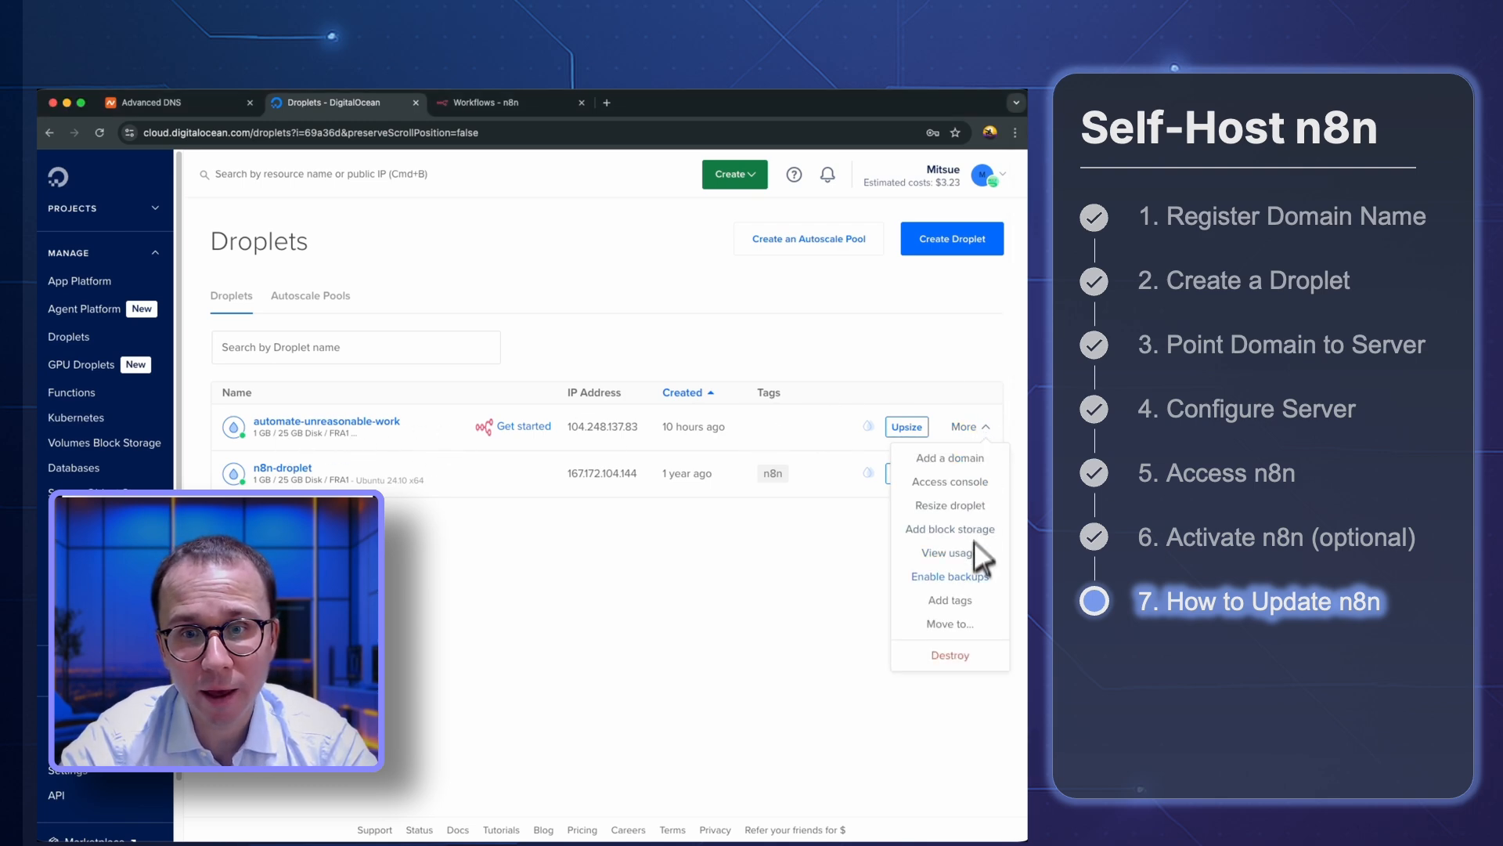
left_click(974, 484)
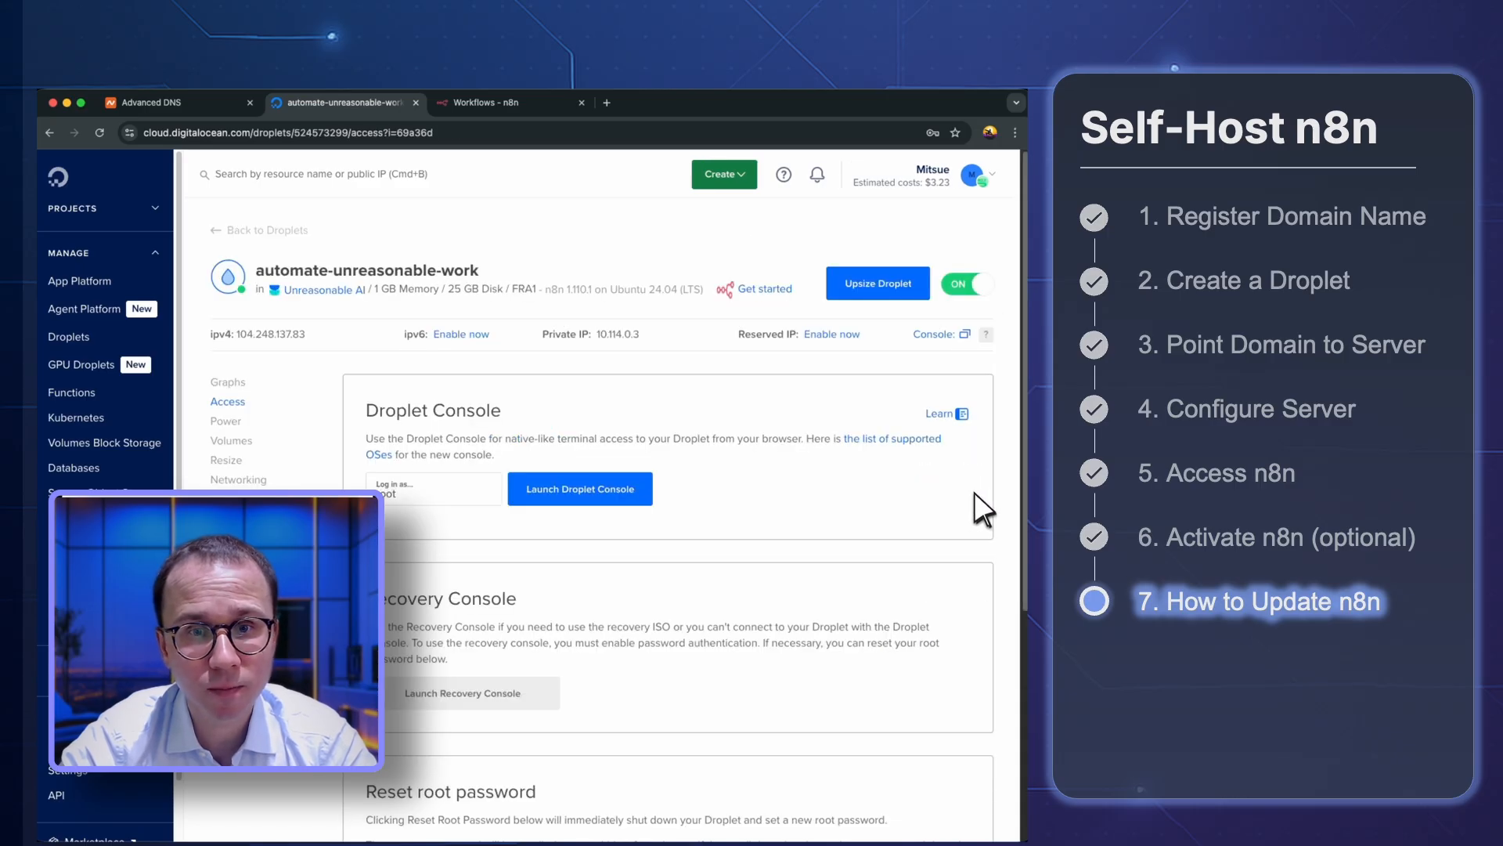
left_click(612, 494)
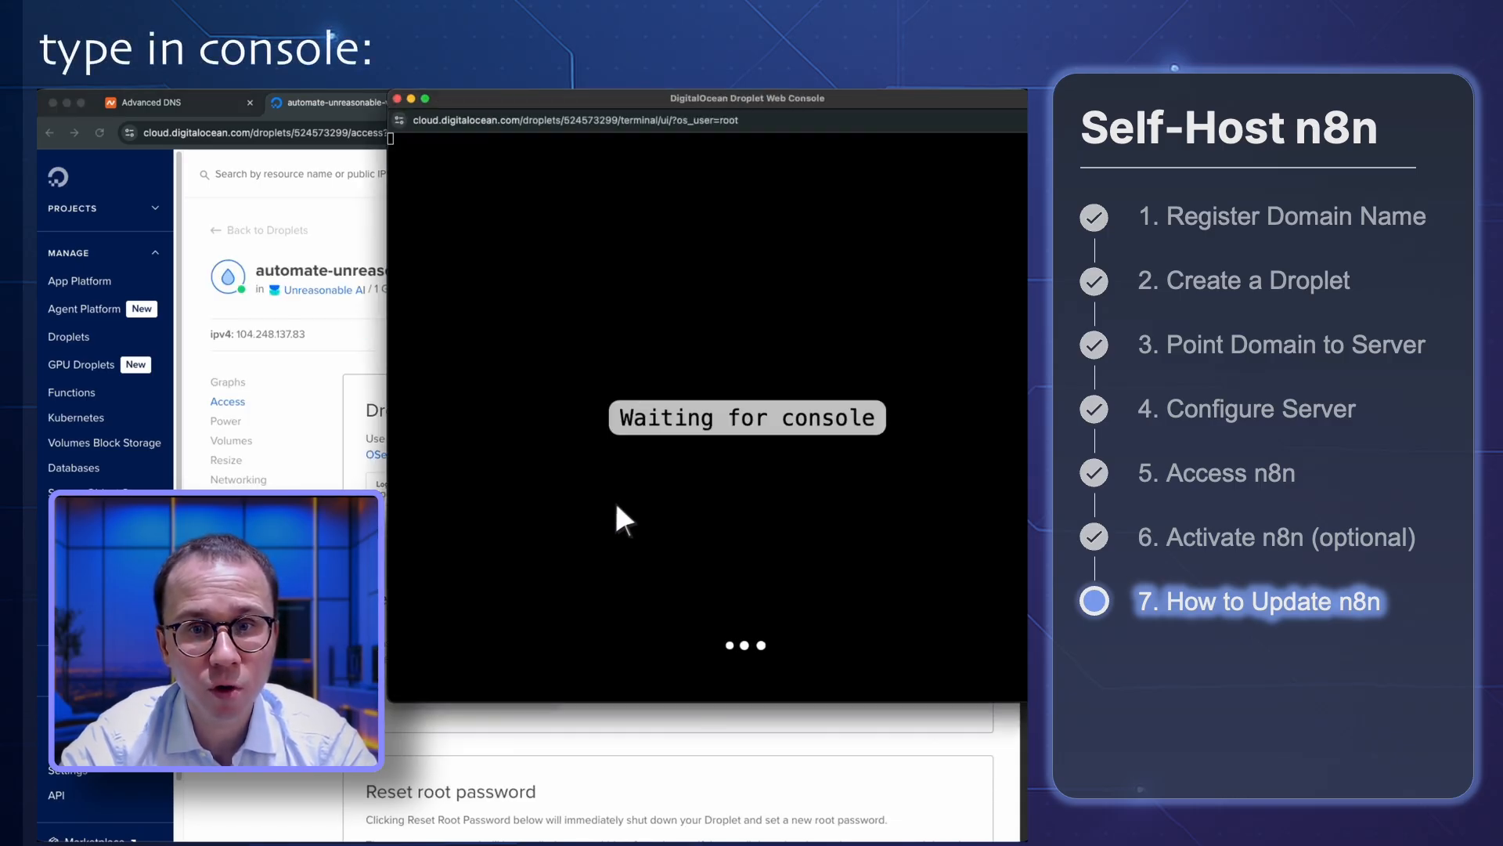
left_click_drag(744, 98, 587, 167)
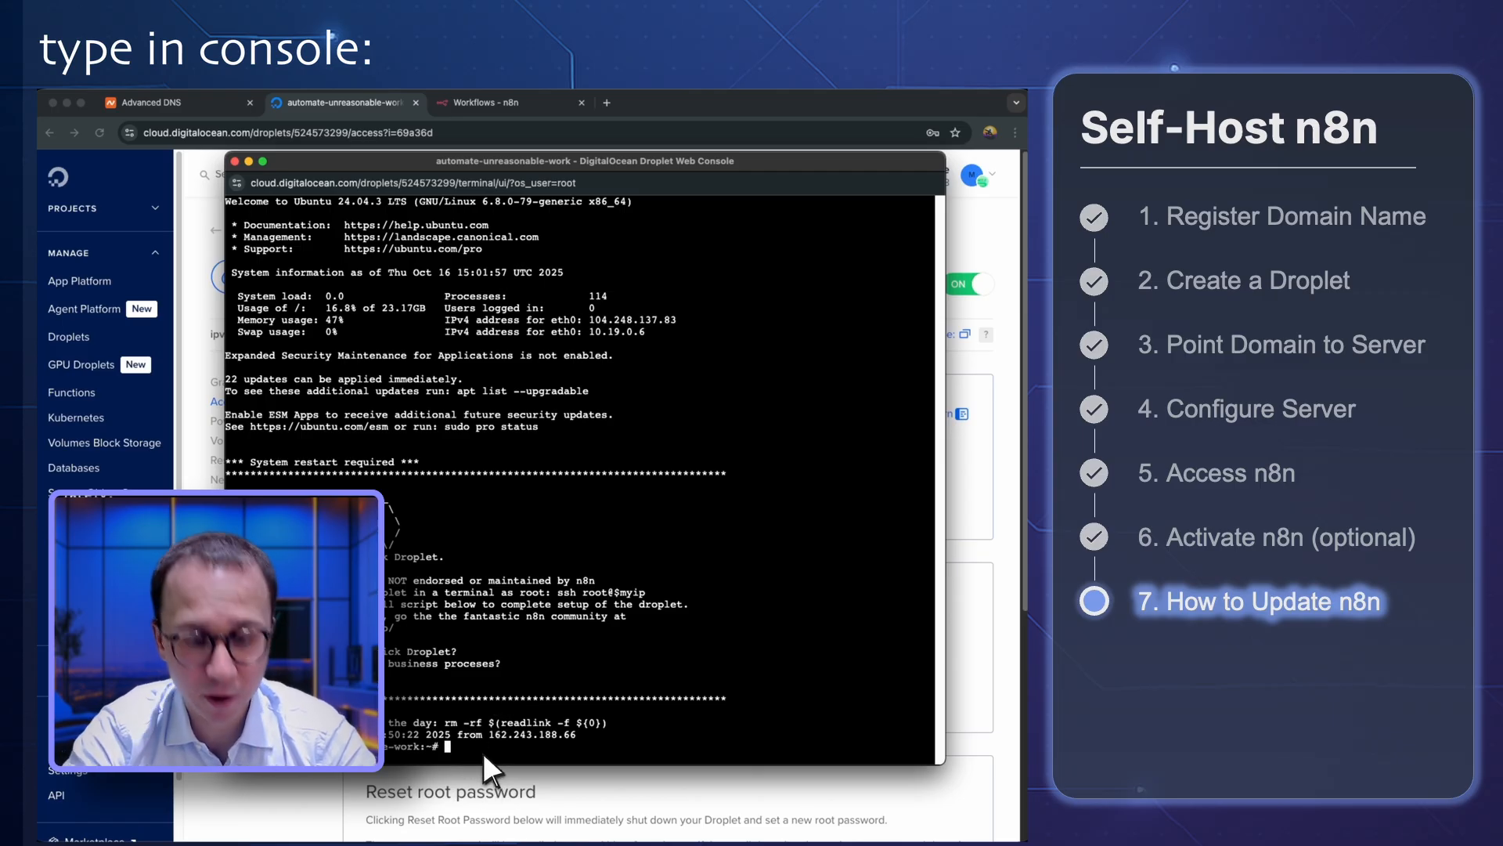
type("clear")
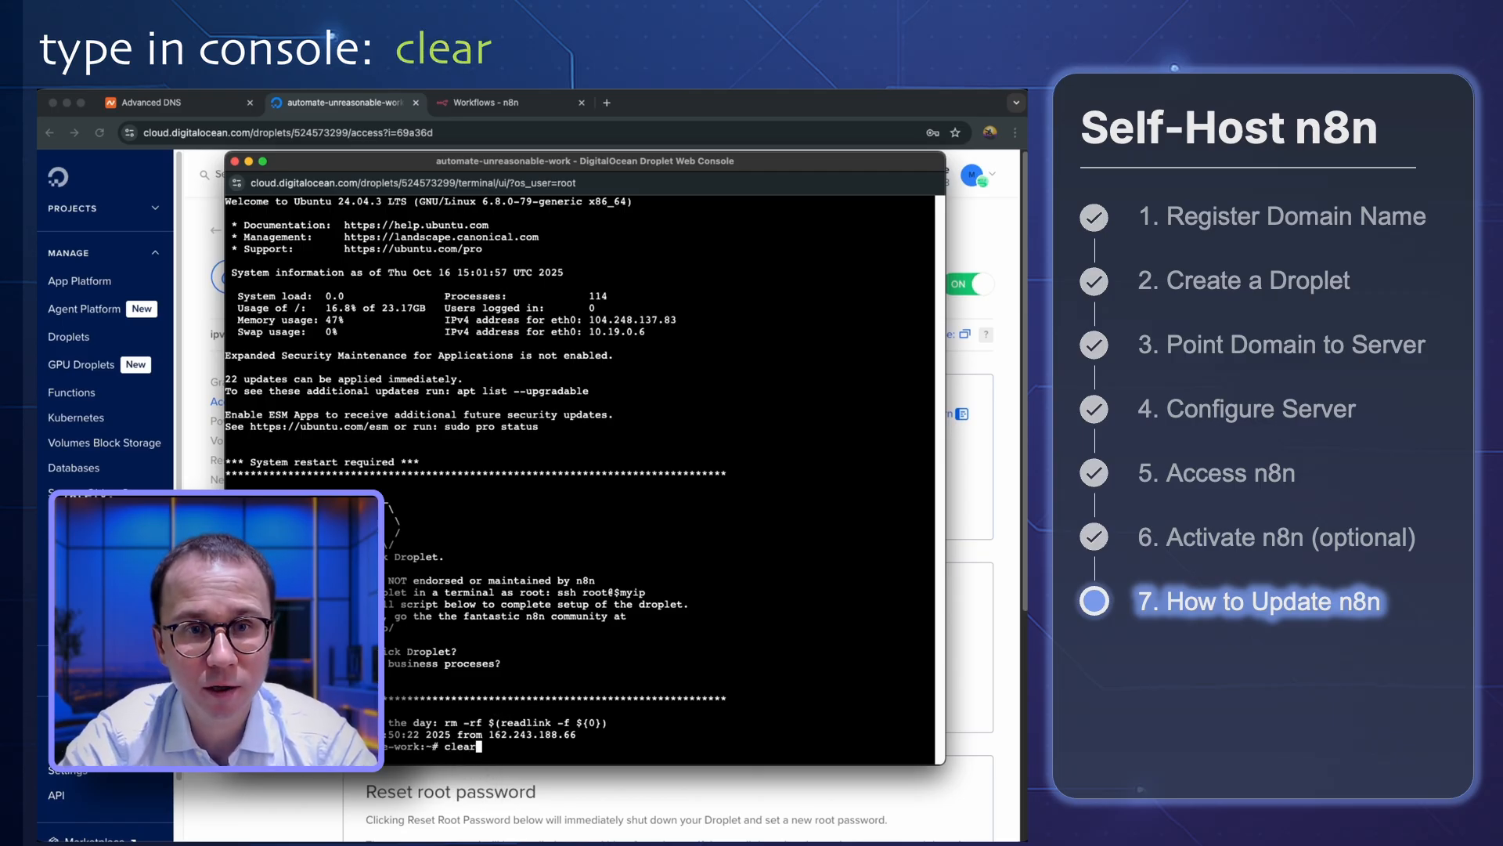
key("Return")
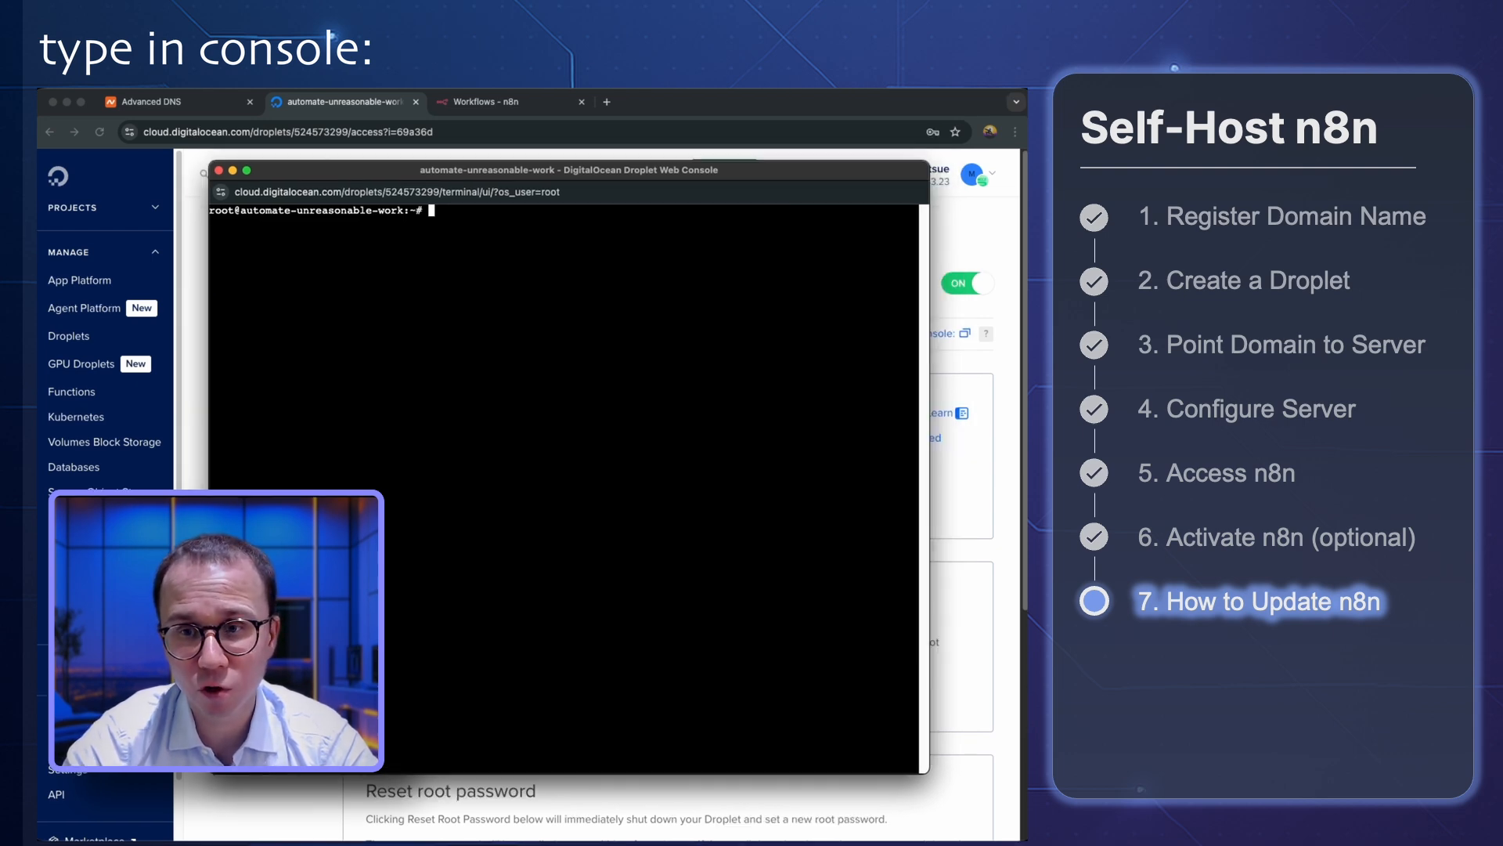
Change the console's working directory with cd /opt/n8n-docker-caddy and check the new path in the prompt
key("super+Tab")
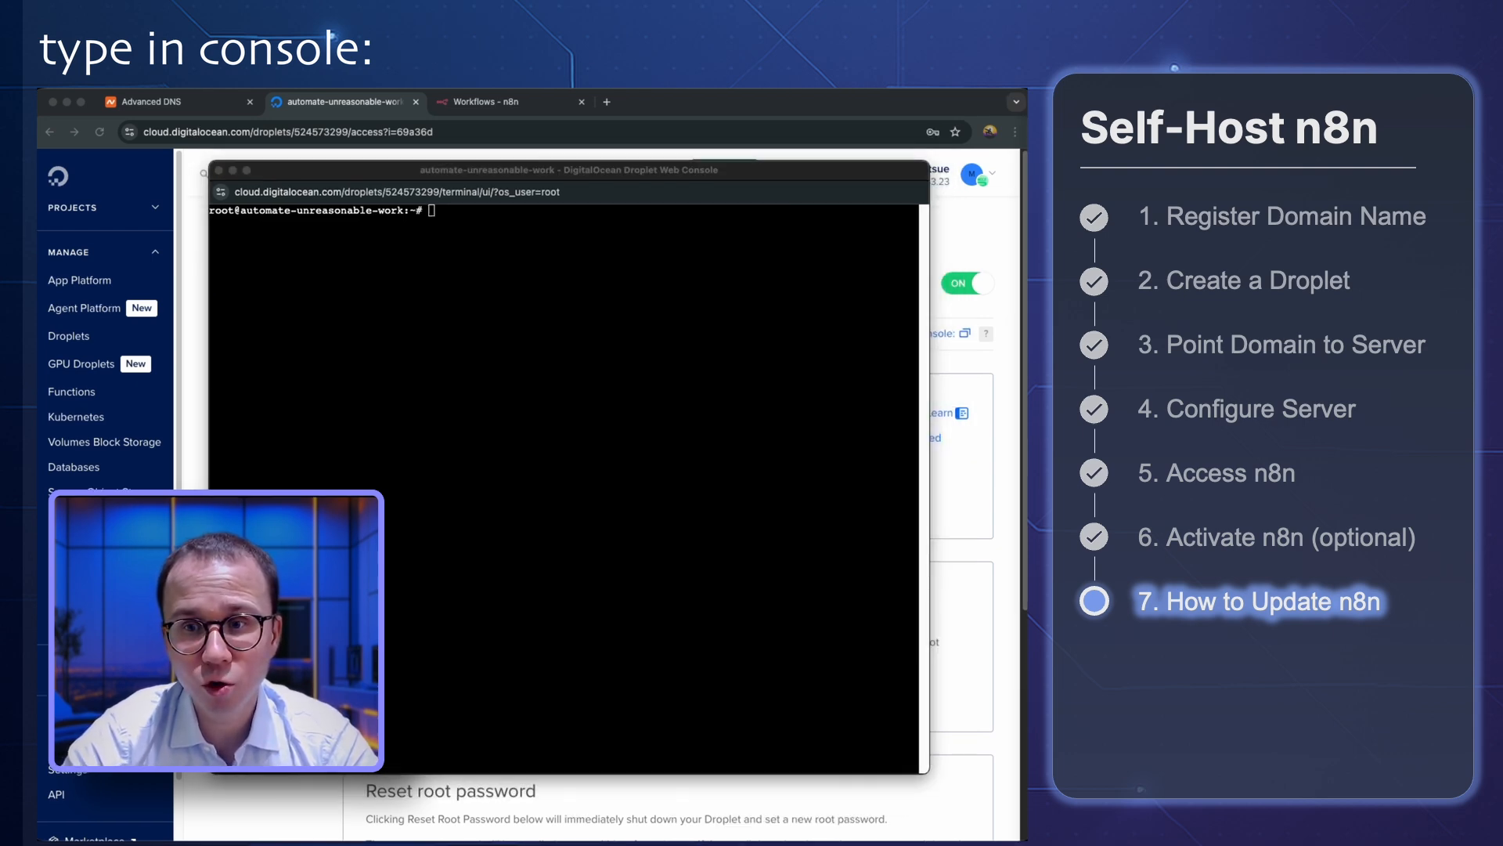
left_click(631, 401)
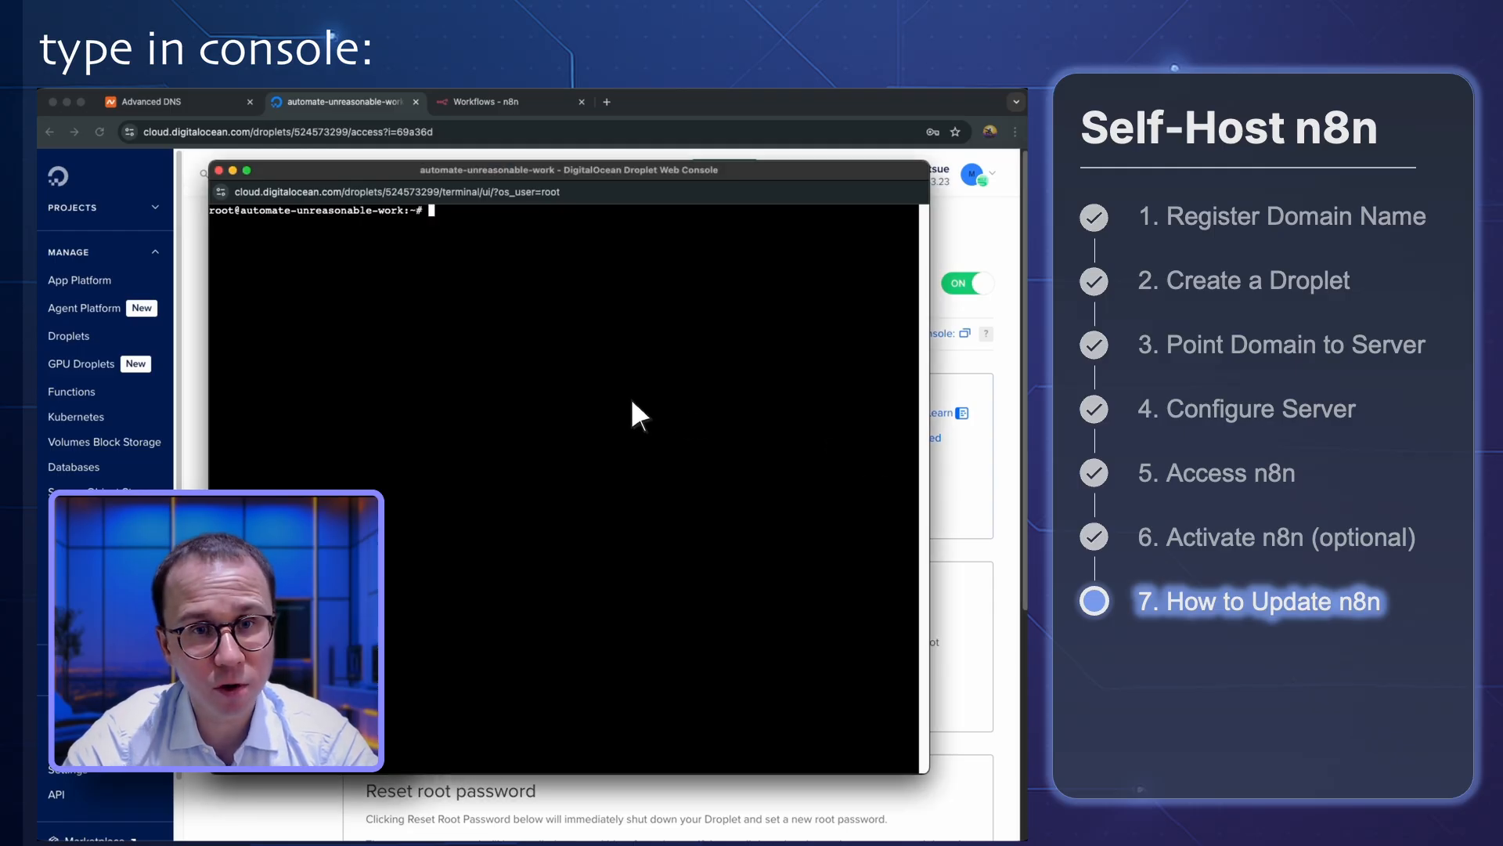
type("cd /opt/n8n-docker-caddy")
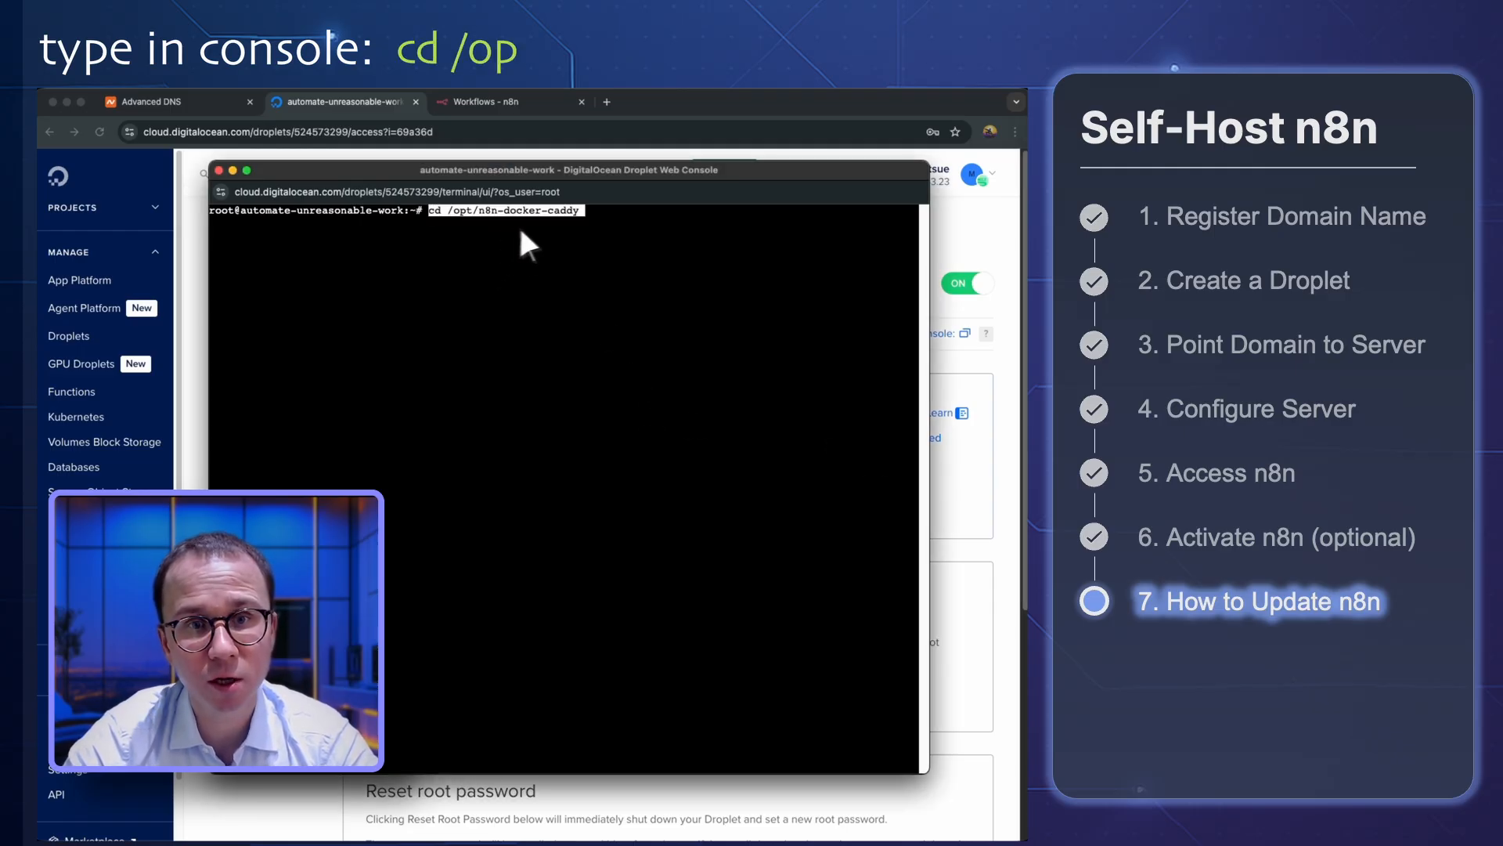
key("Return")
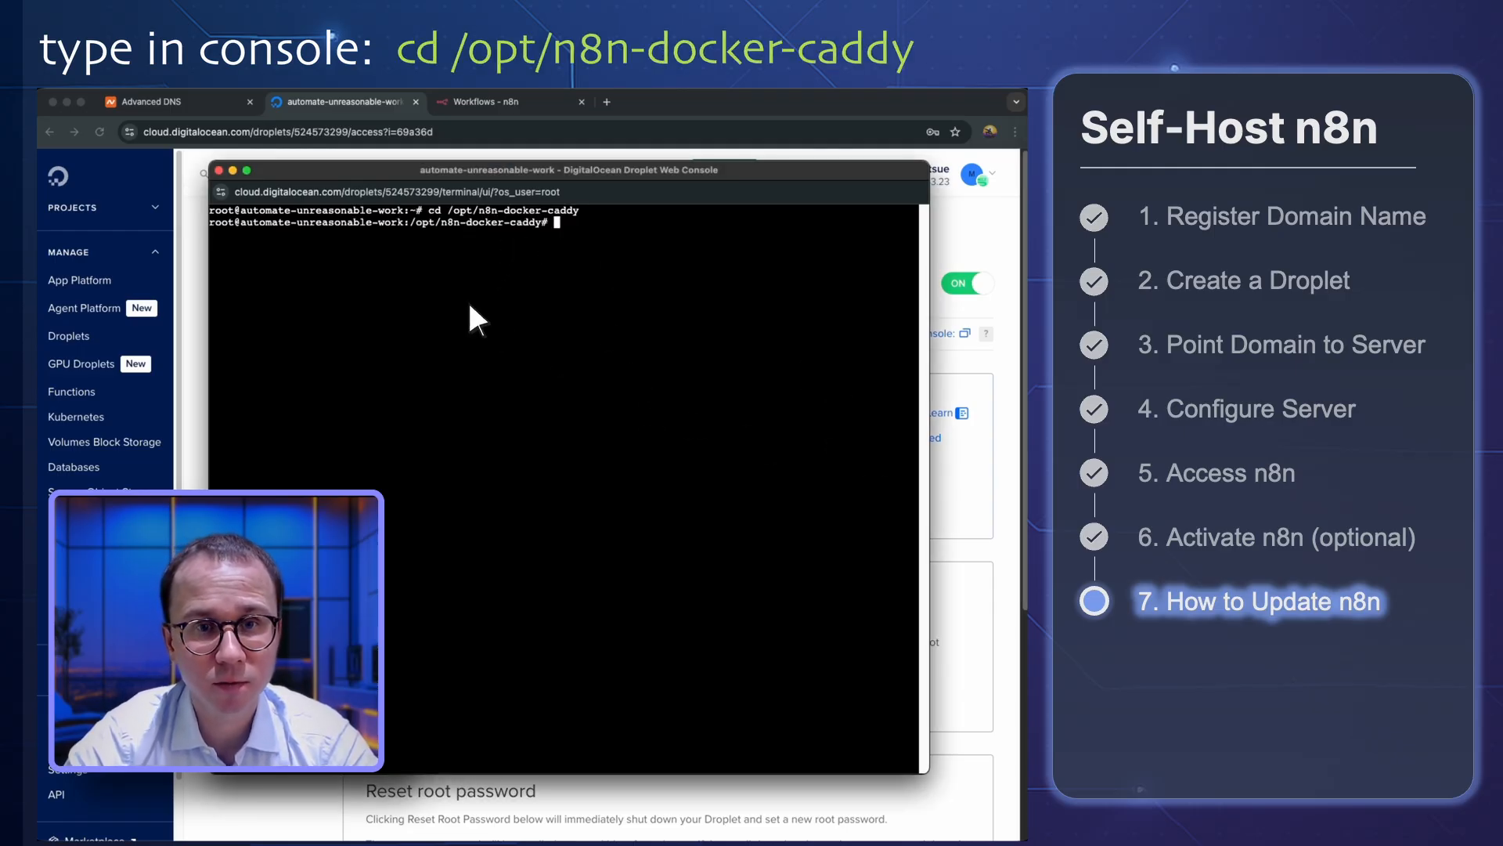
left_click_drag(415, 219, 543, 224)
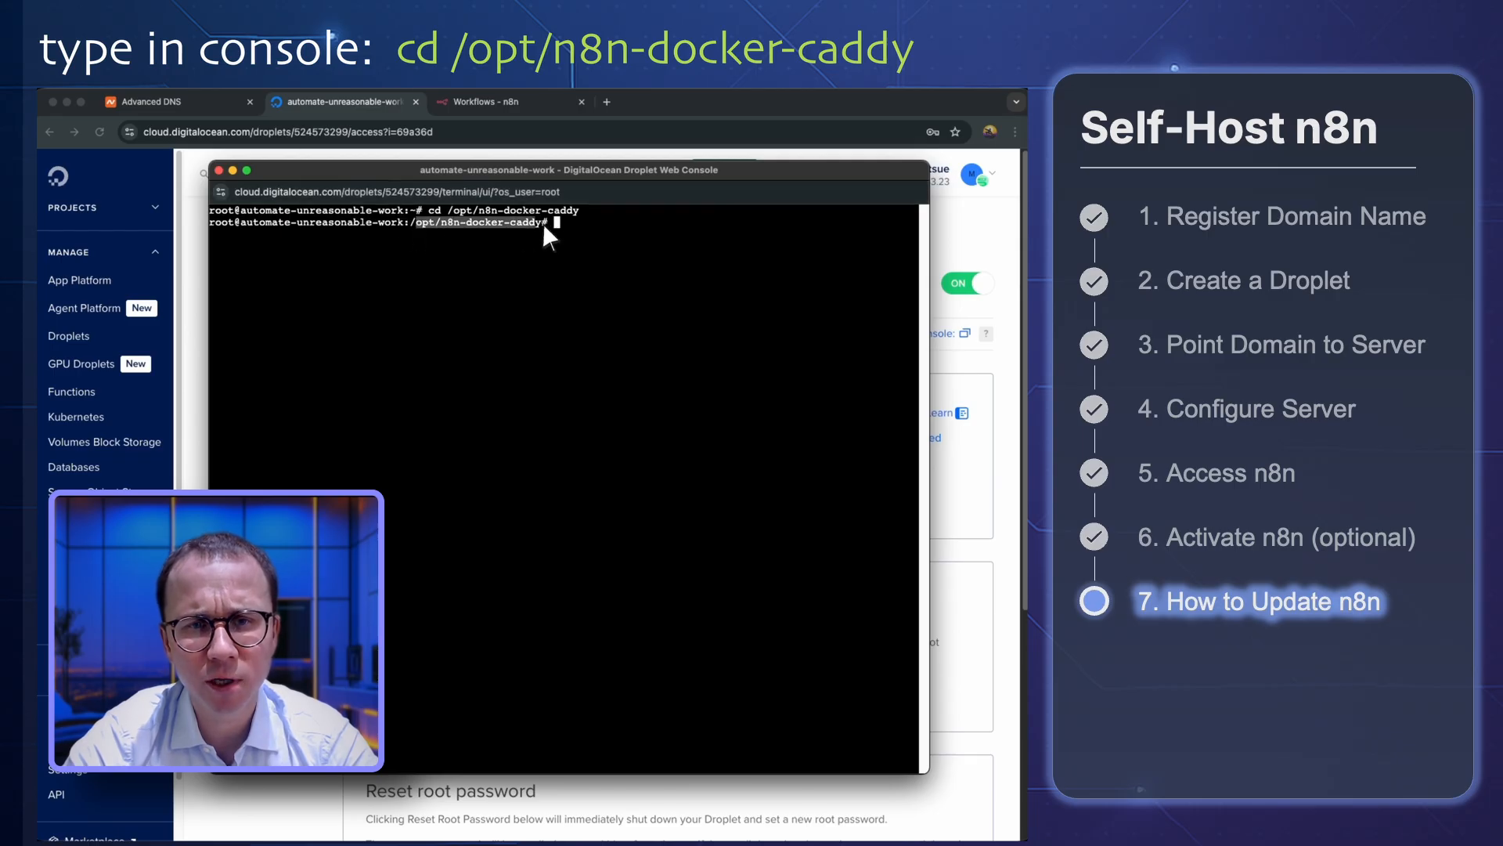
left_click(568, 220)
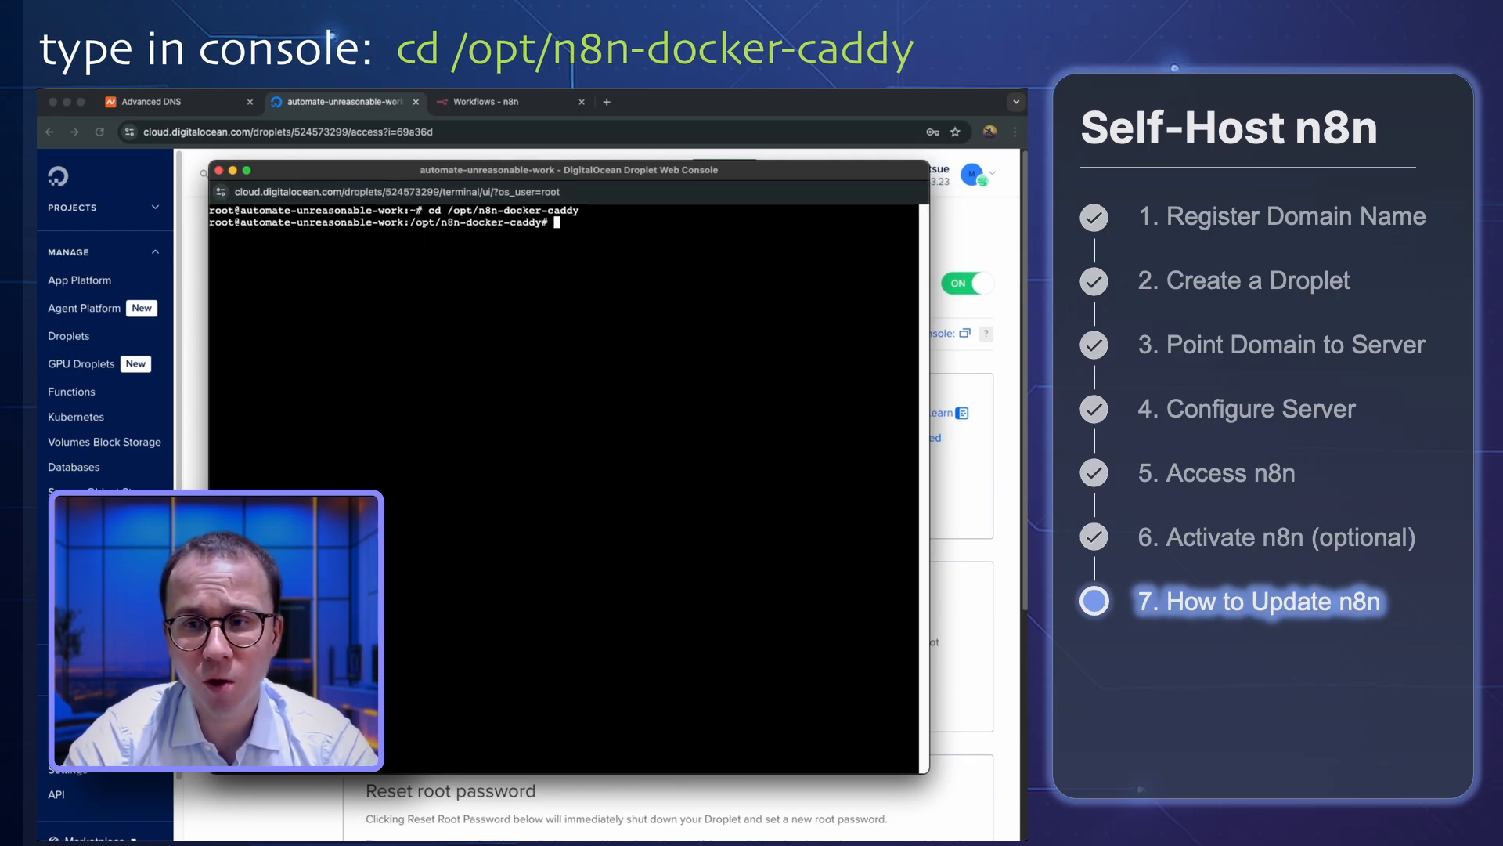
Fetch the latest caddy and n8n images by running docker compose pull in the console
key("super+Tab")
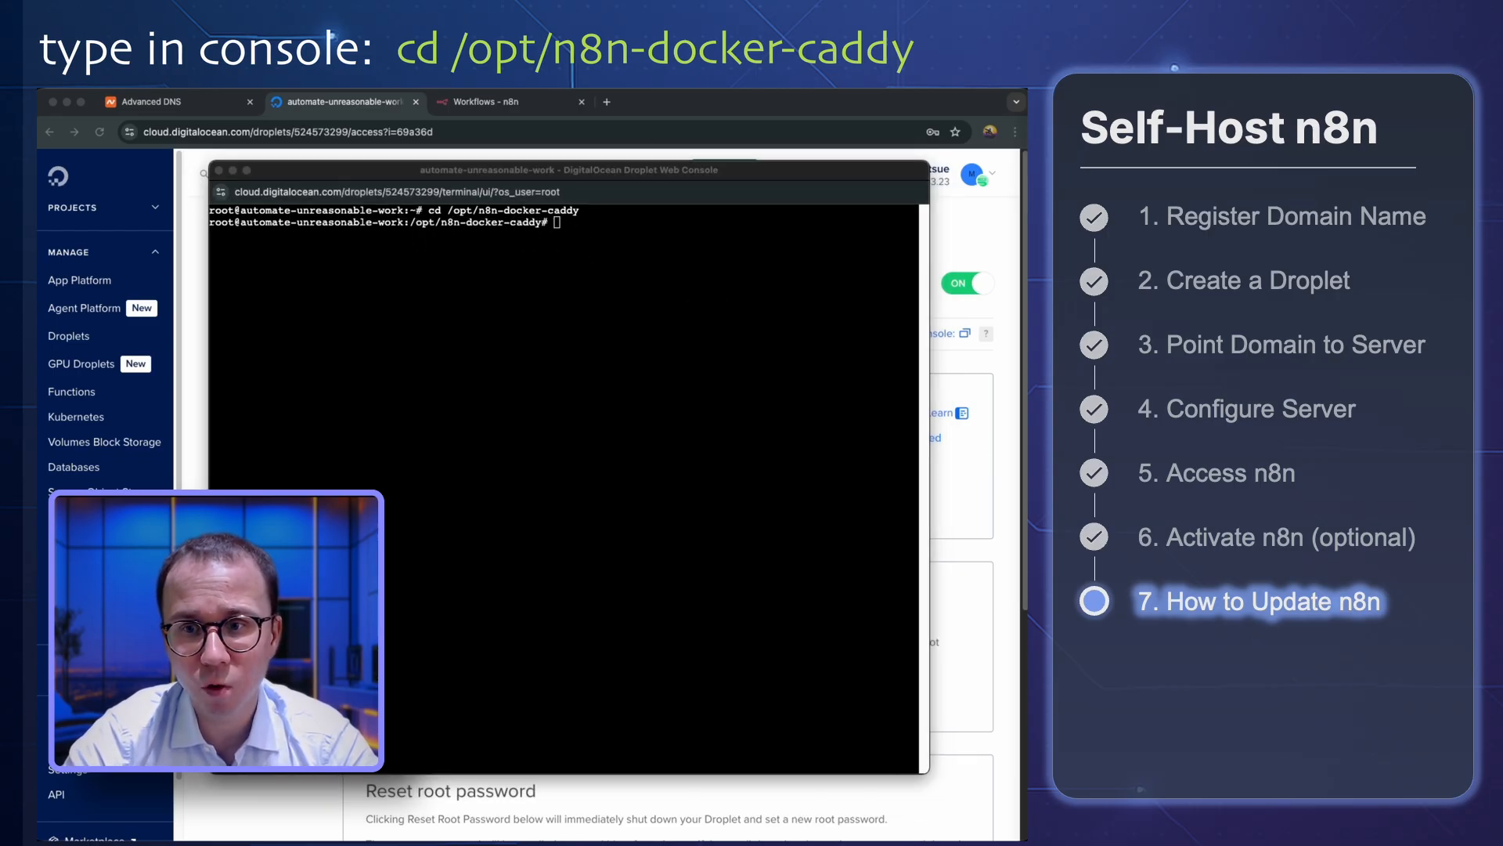
left_click(685, 377)
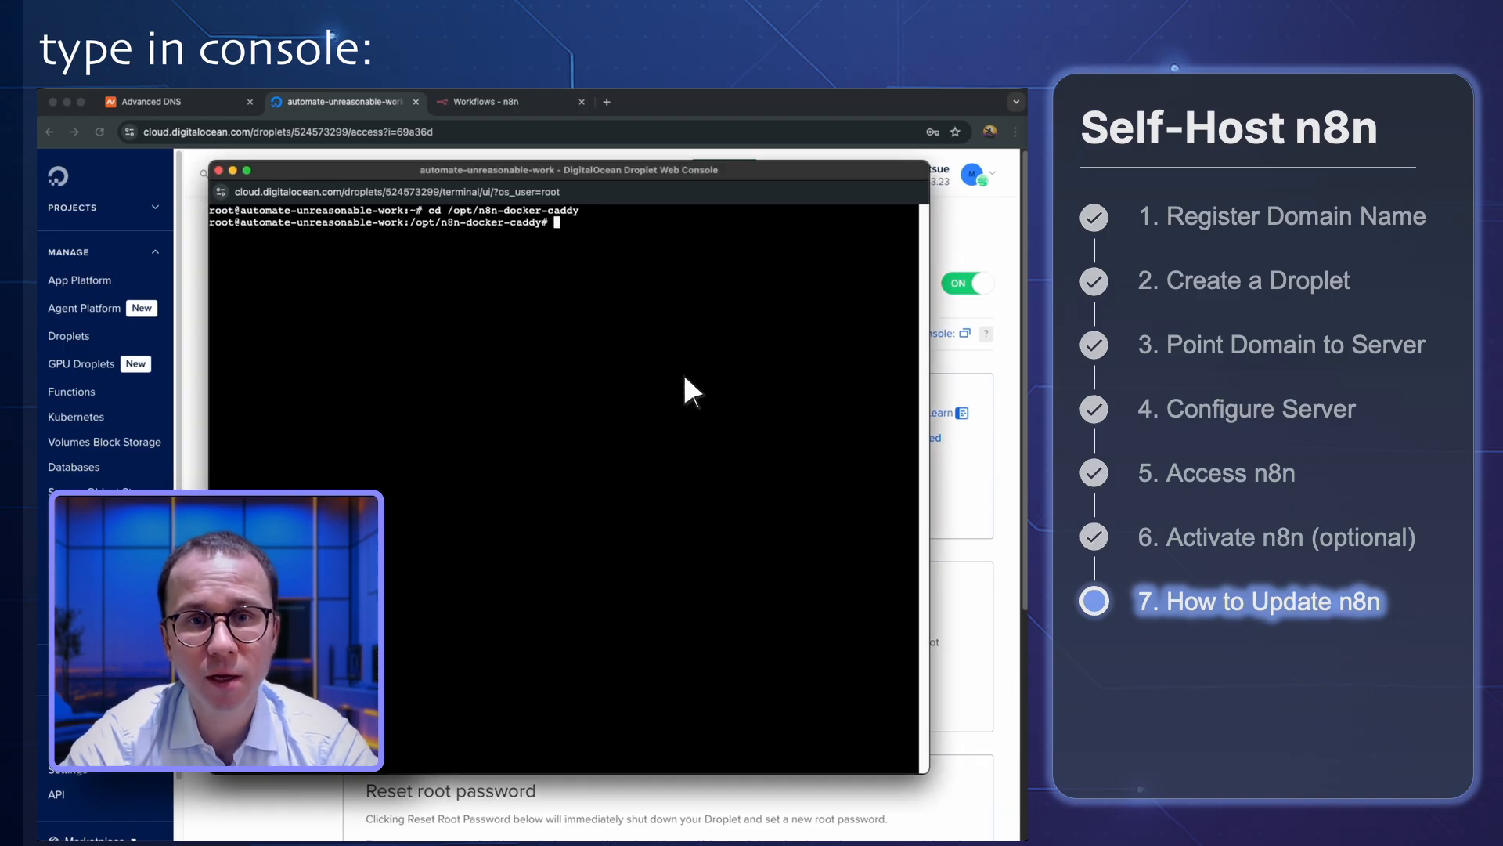
type("docker compose pull")
key("Return")
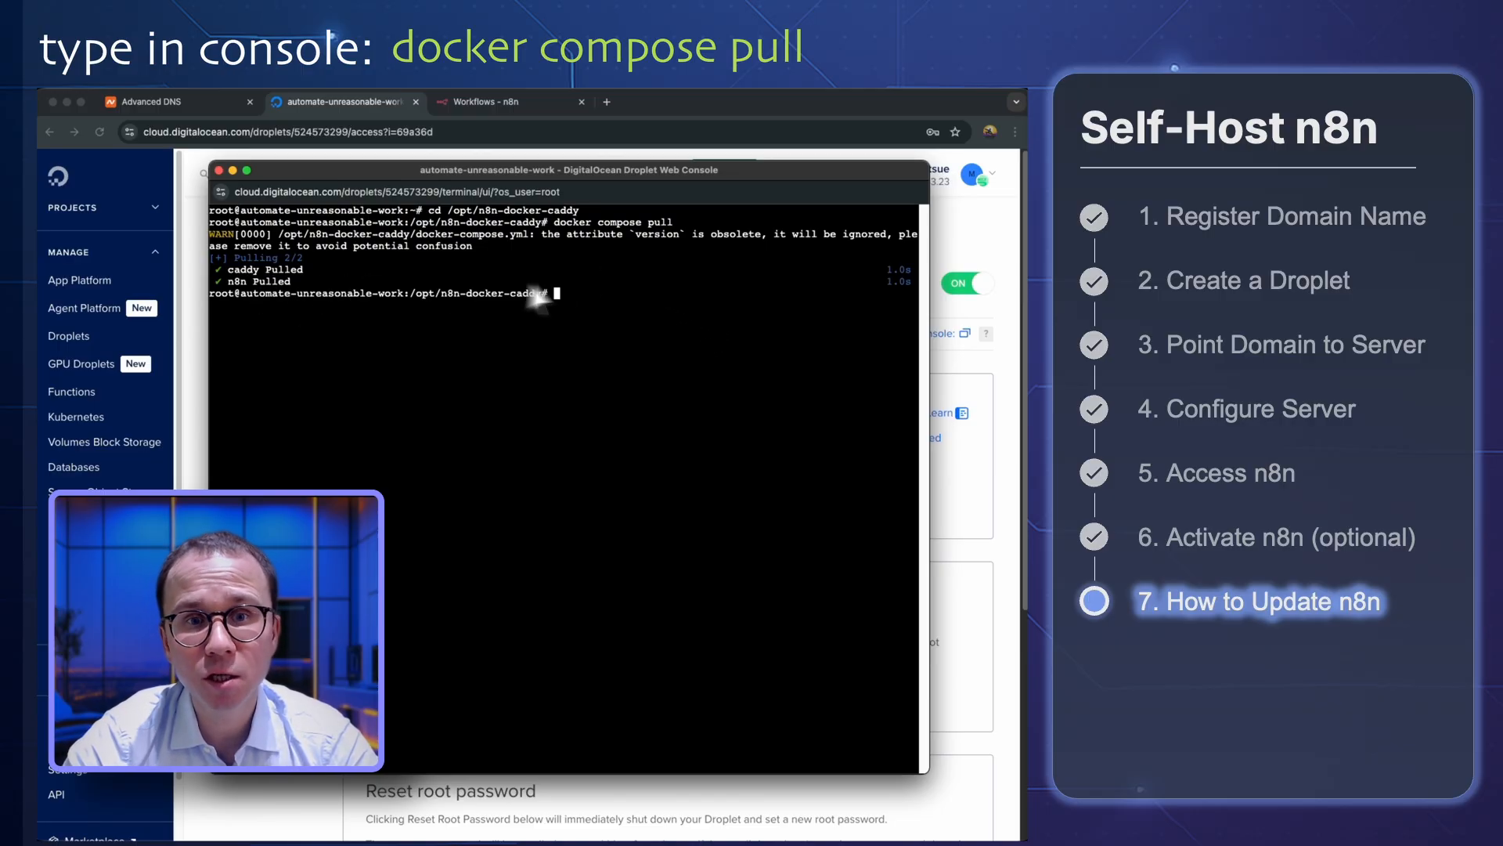
Stop and remove the running n8n containers with docker compose down
key("super+Tab")
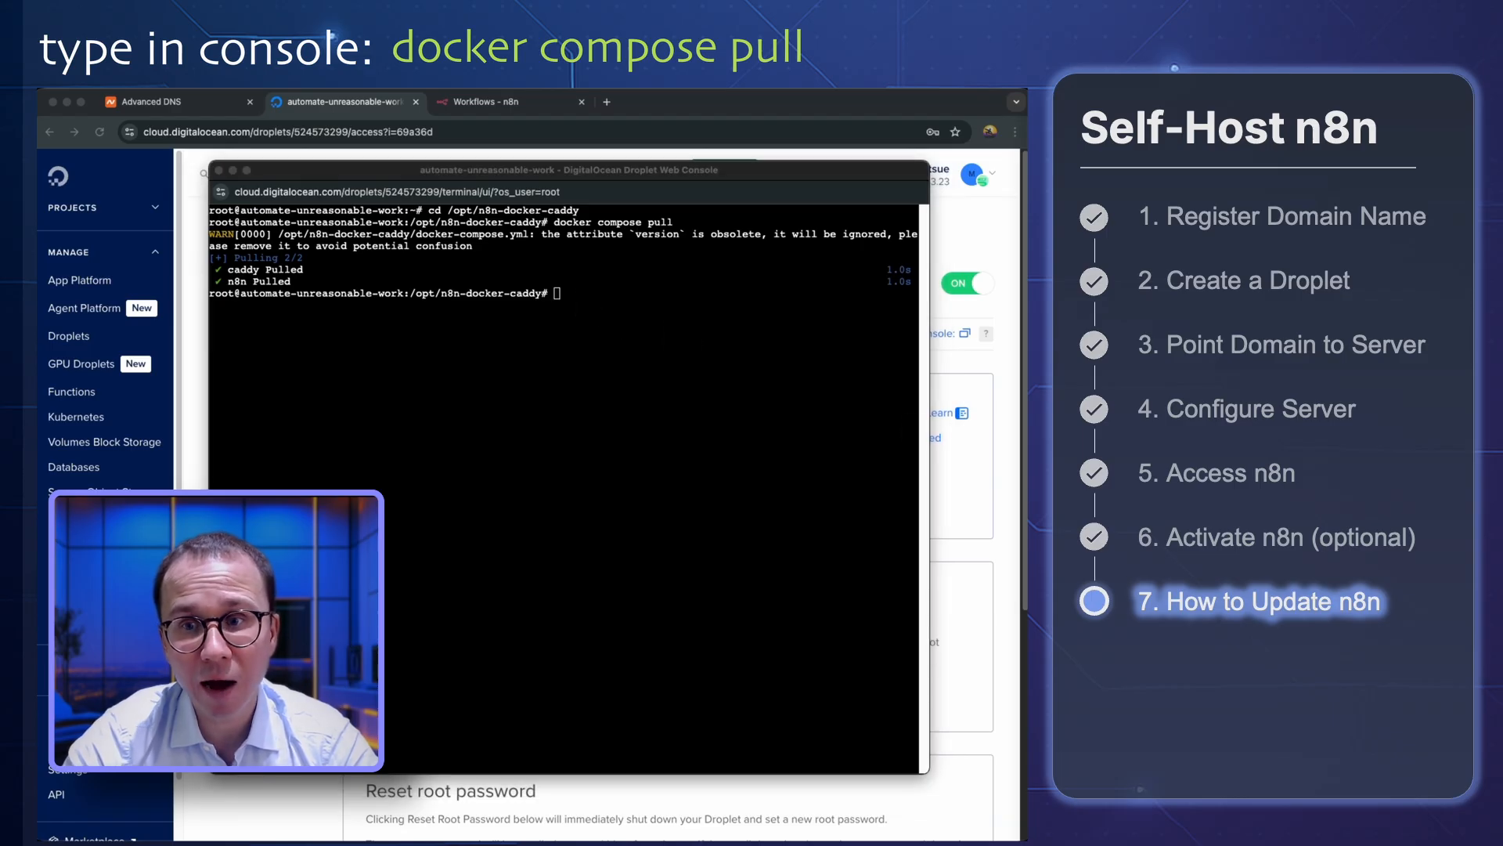
left_click(655, 362)
type("docker compose down")
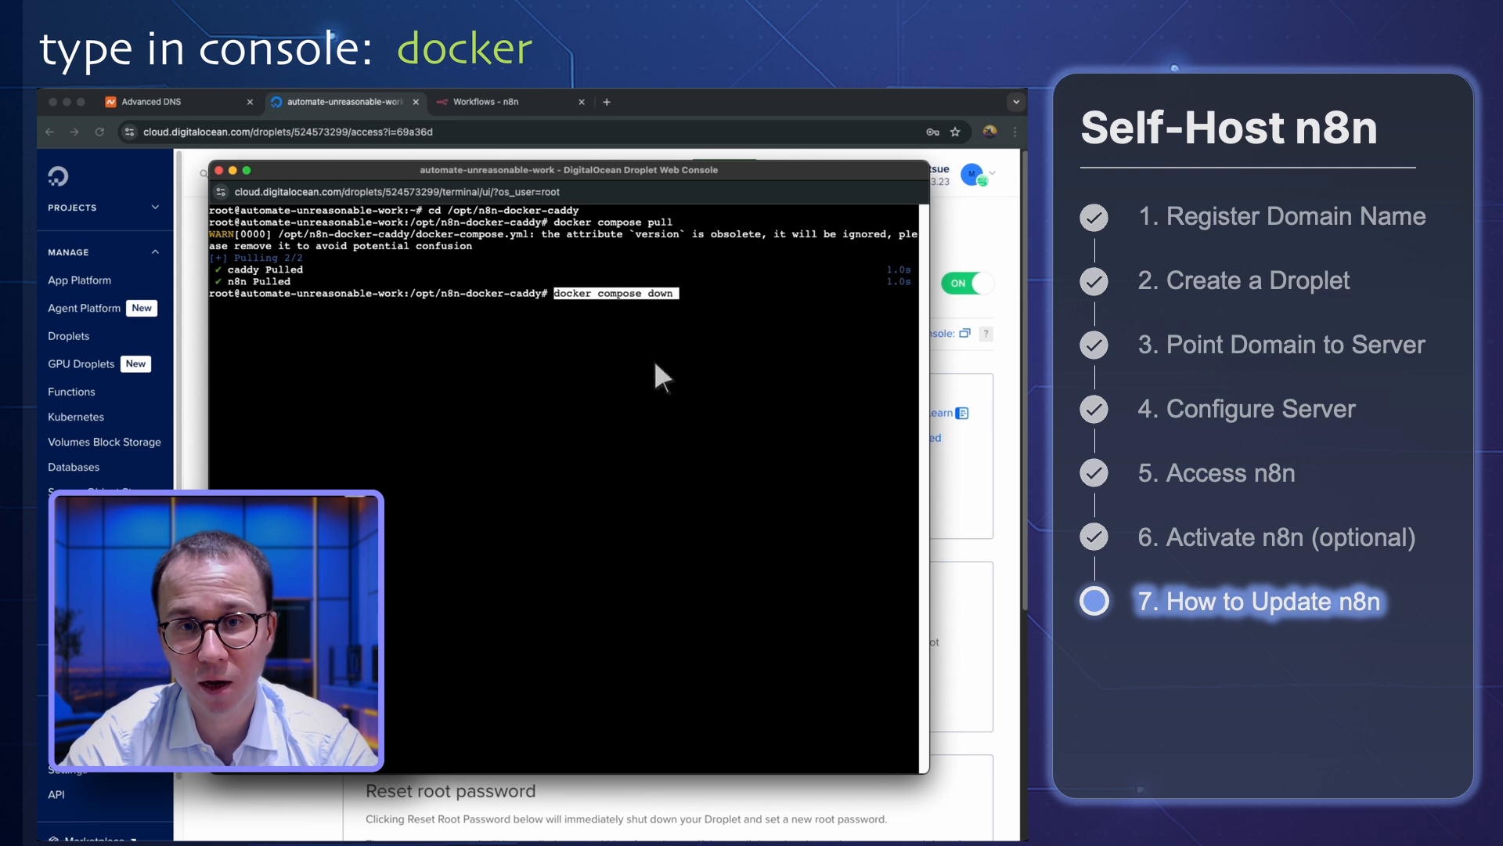
key("Return")
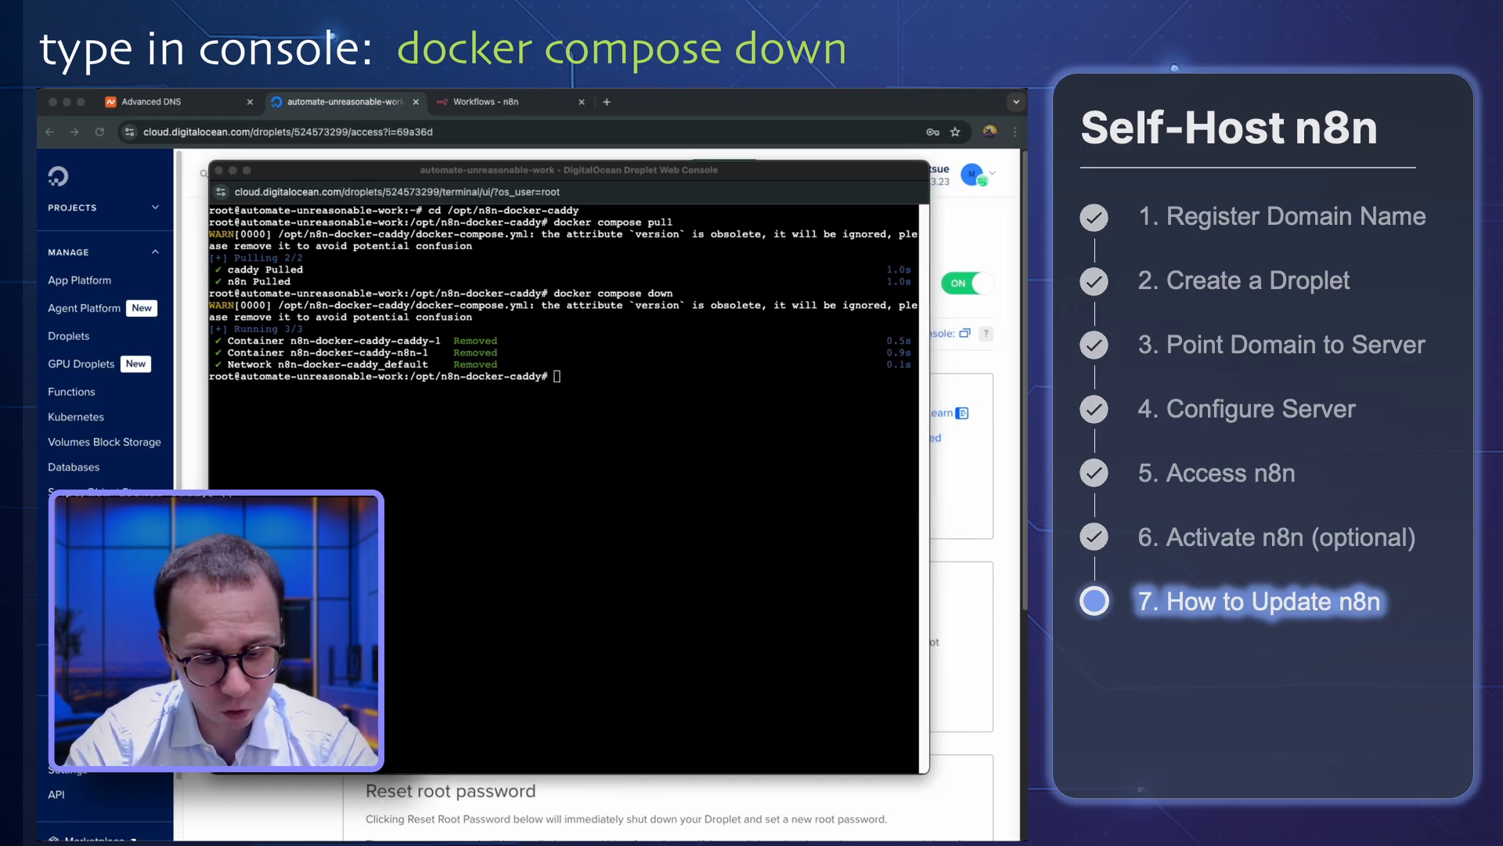
Start the updated n8n containers in the background with docker compose up -d
left_click(663, 411)
type("docker compose up -d")
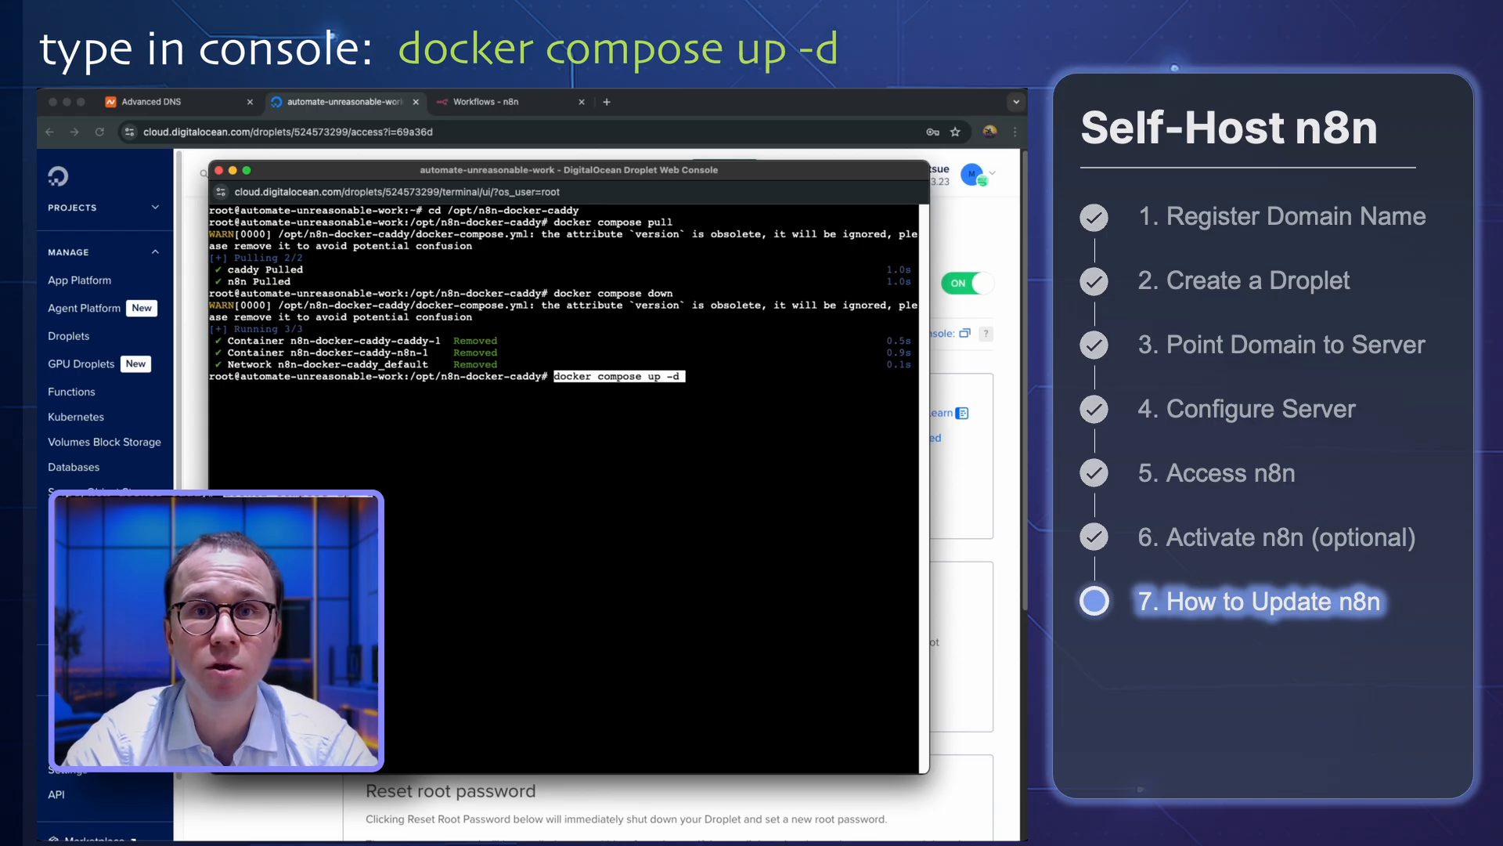
key("Return")
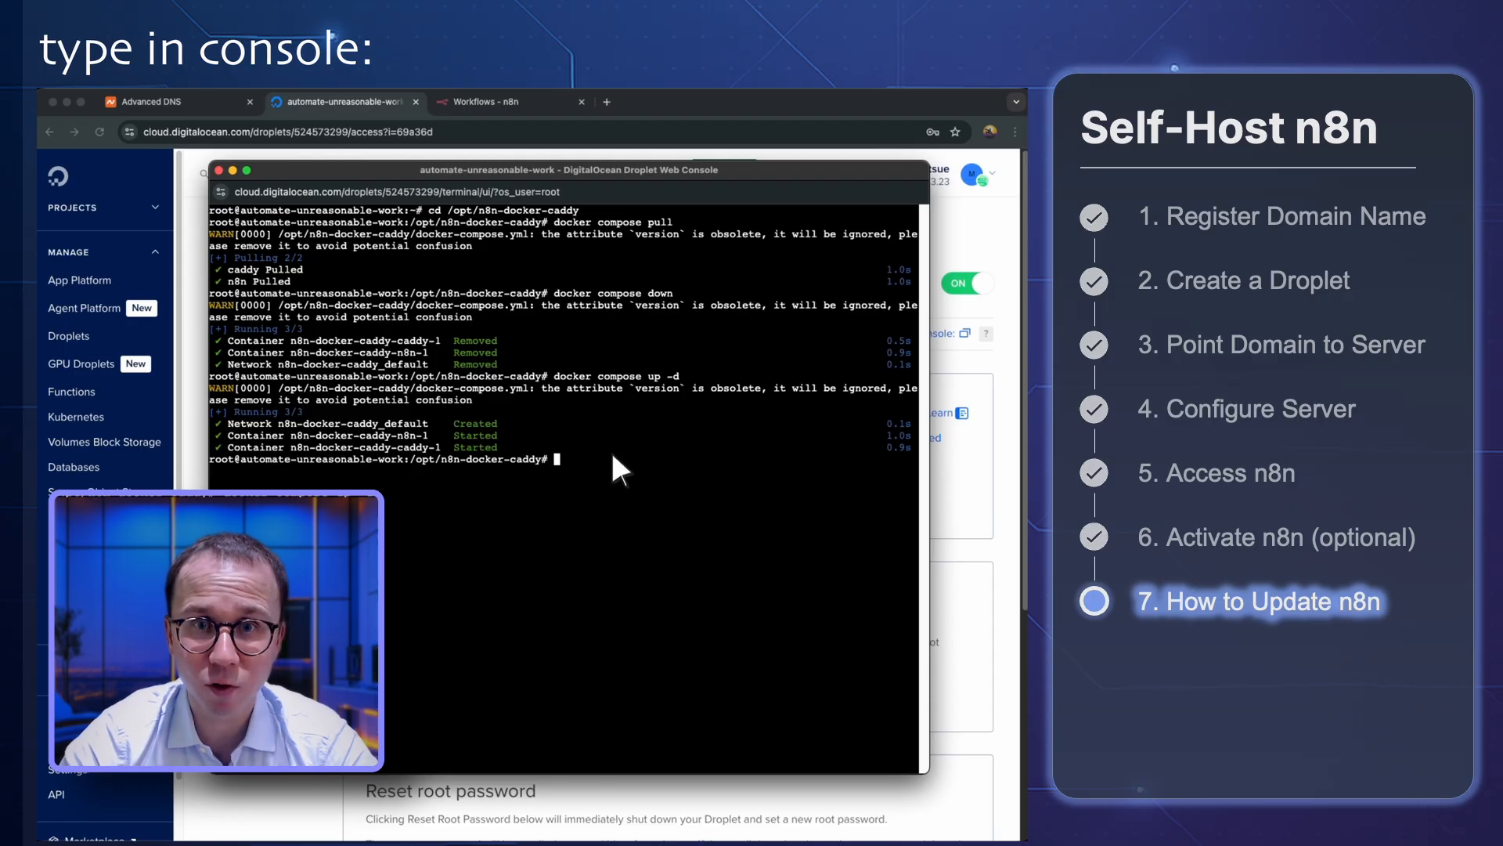
Return to the n8n workflows page in the browser, refresh it and request its address again to check the restarted server
left_click(650, 98)
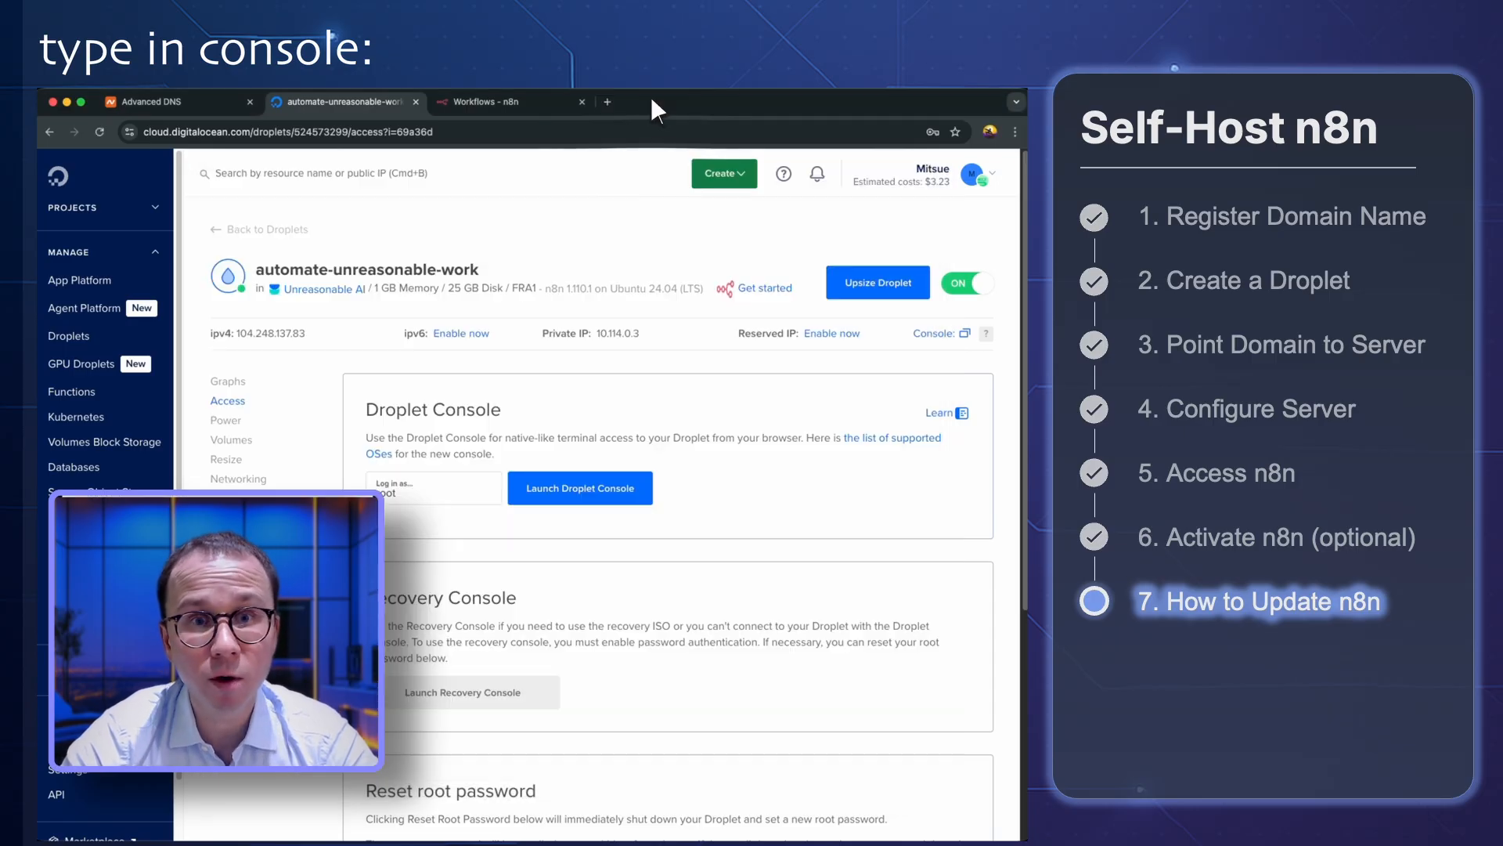
left_click(492, 101)
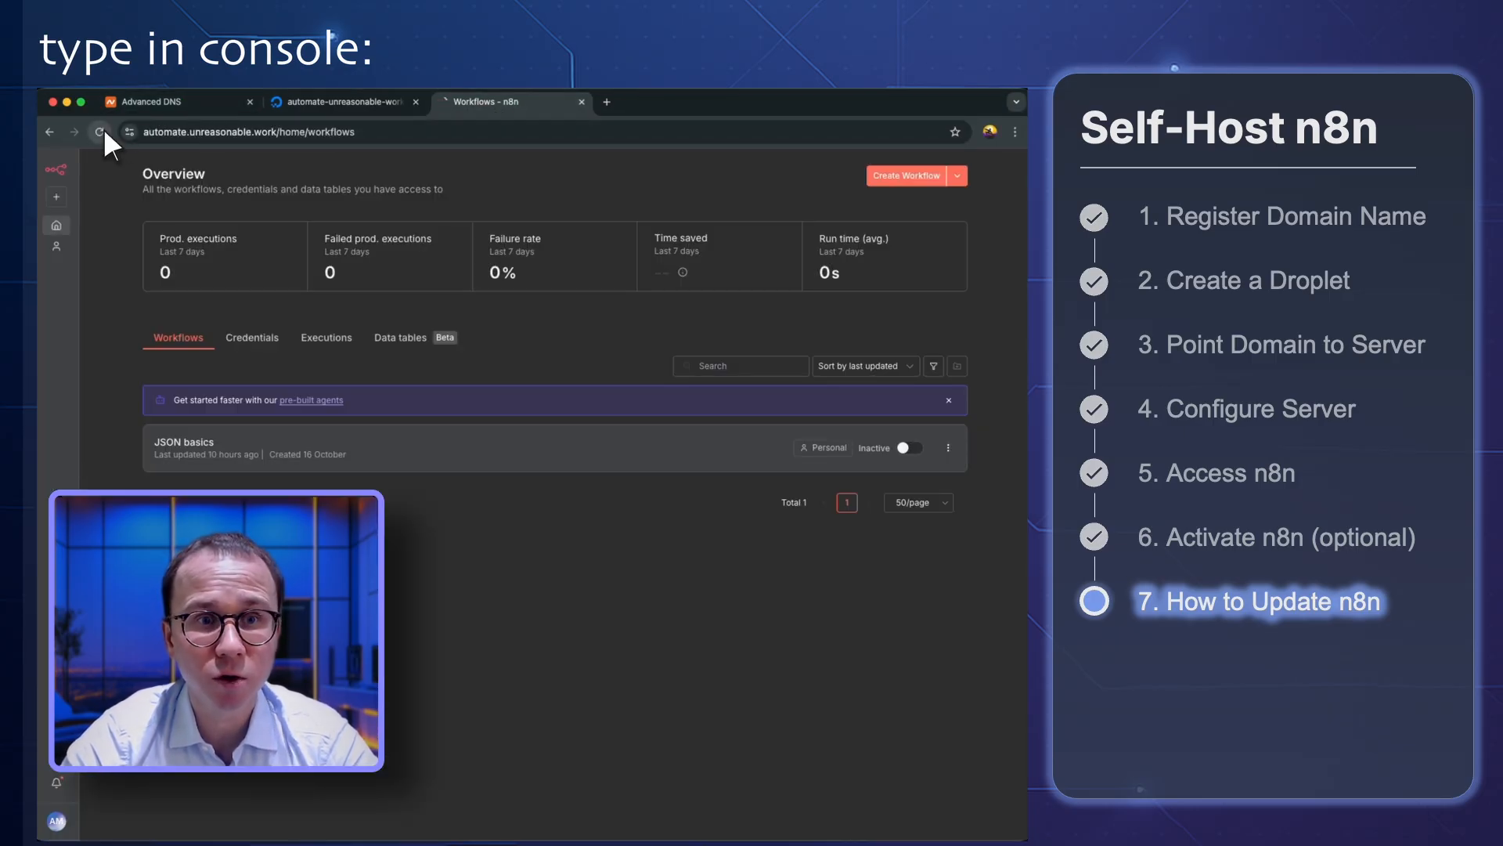
left_click(100, 132)
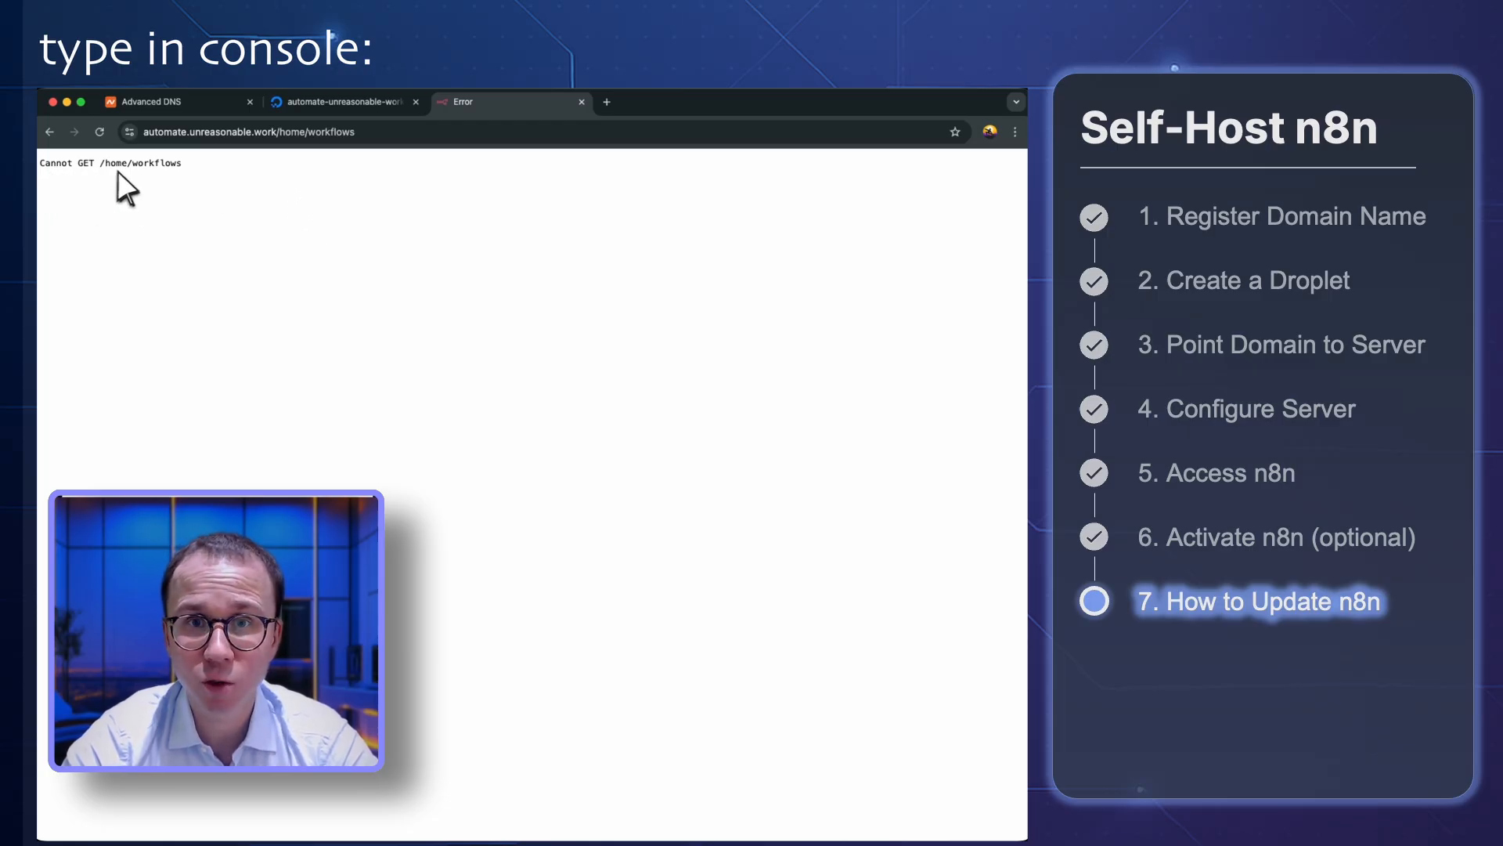
left_click(397, 135)
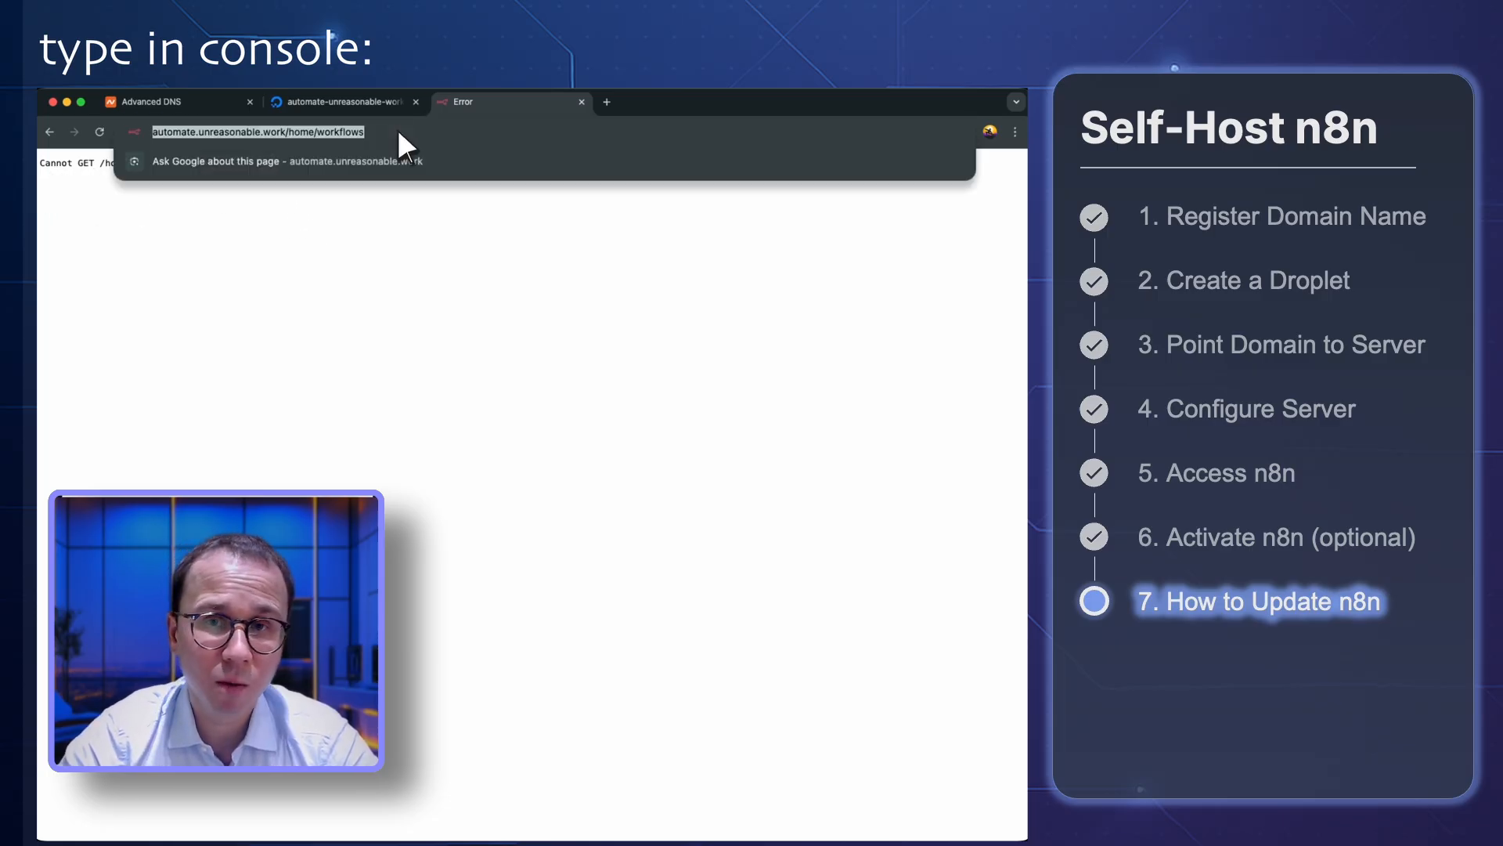
key("Return")
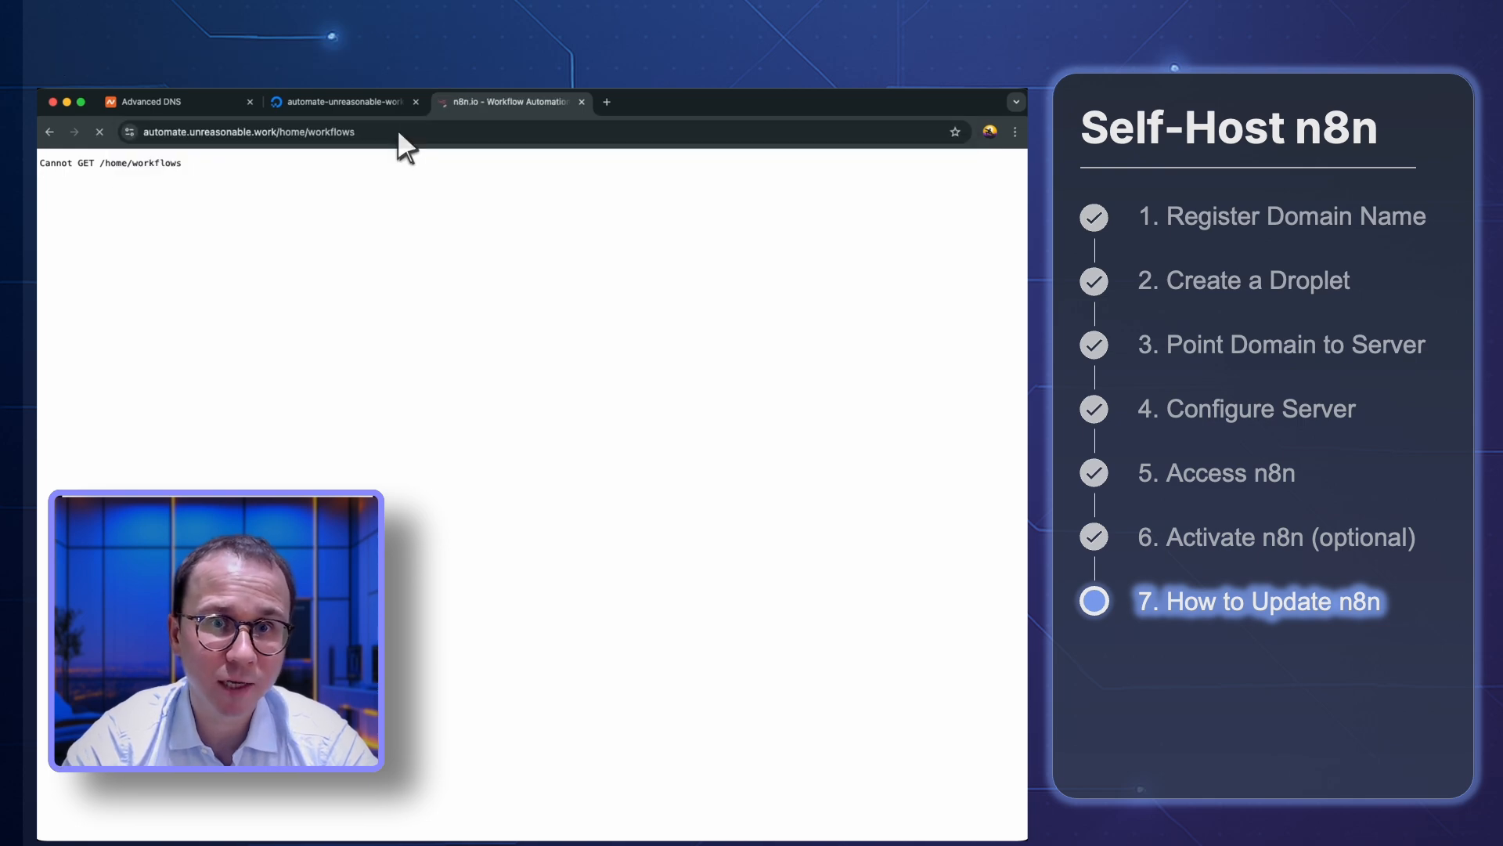